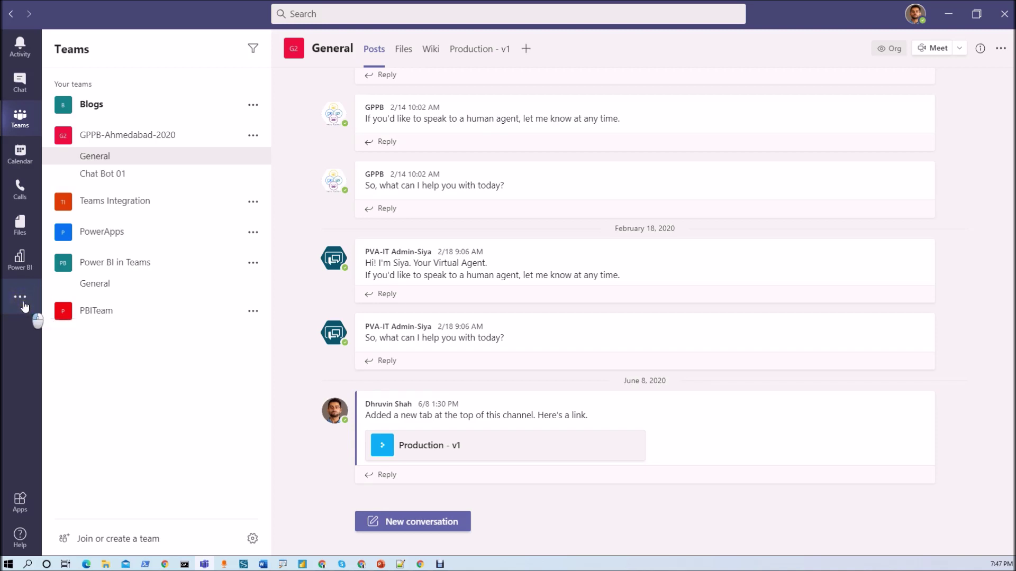
Find the Power Virtual Agents app with the search term "power", add it to Teams and pin it
left_click(24, 306)
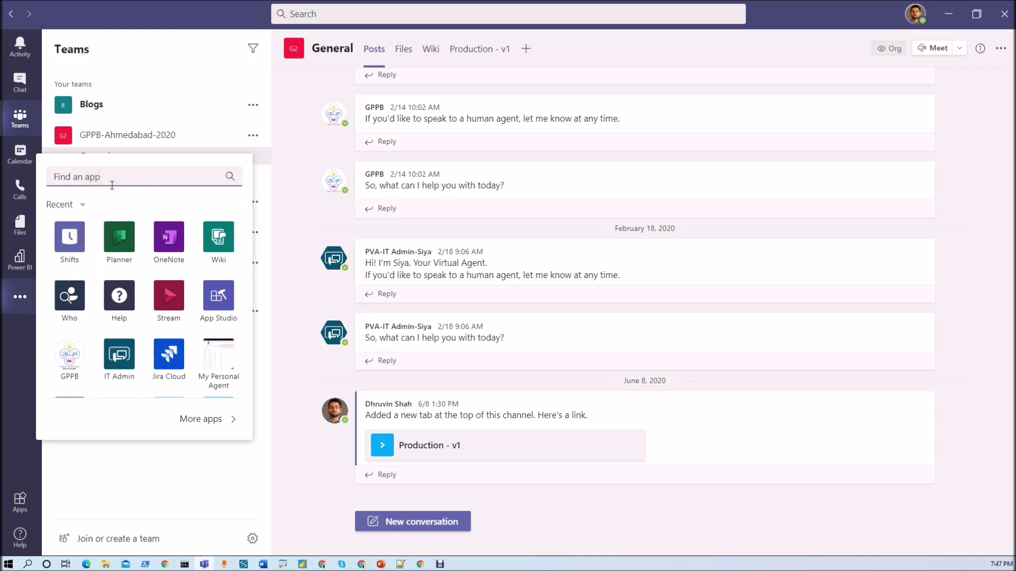
type("power")
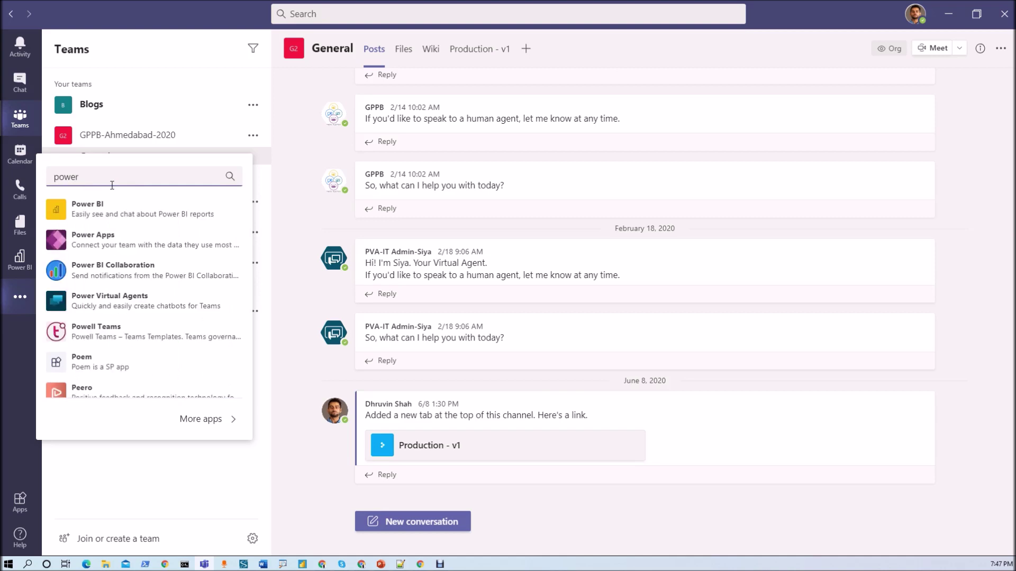
left_click(143, 308)
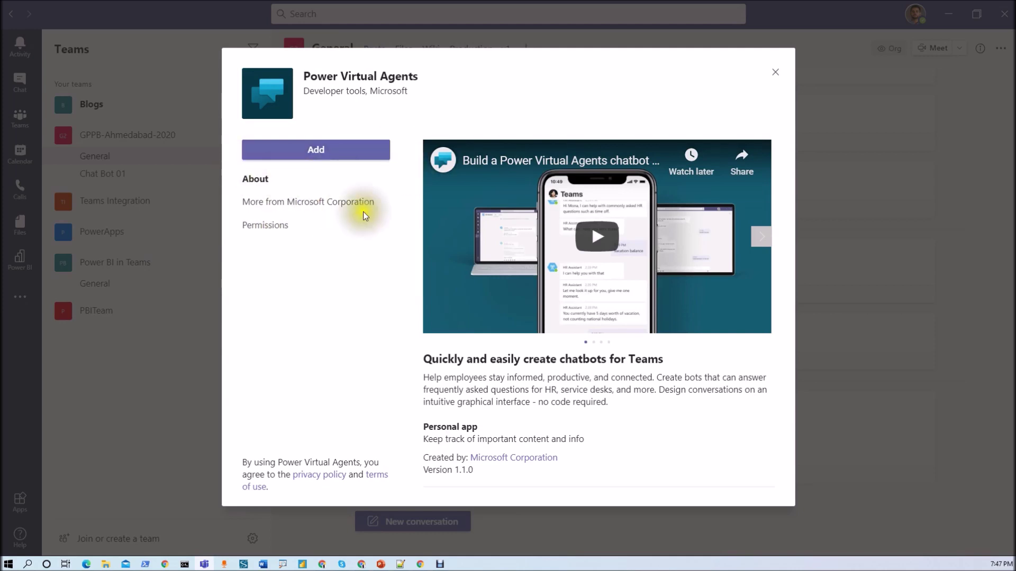
left_click(325, 159)
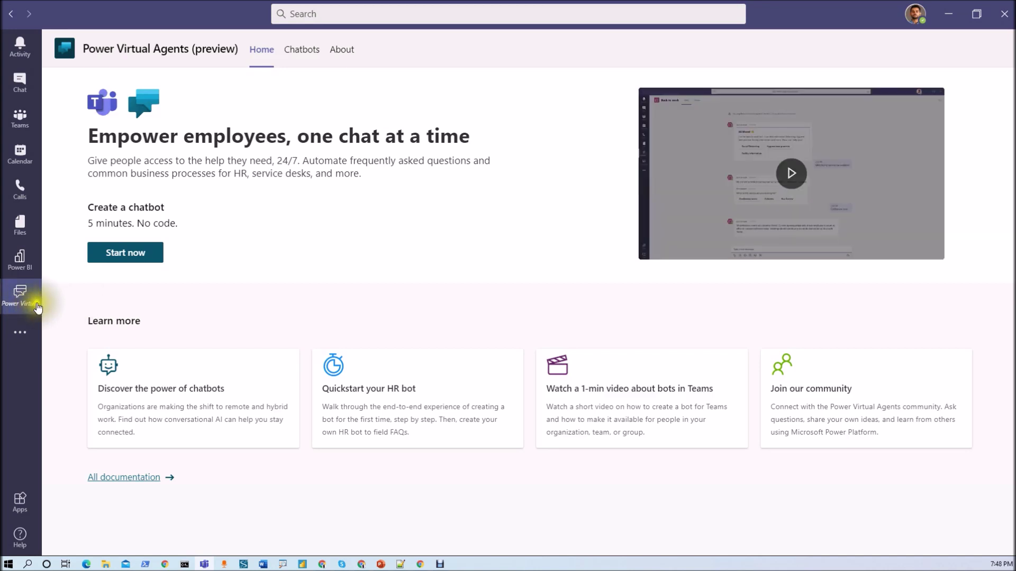
right_click(28, 307)
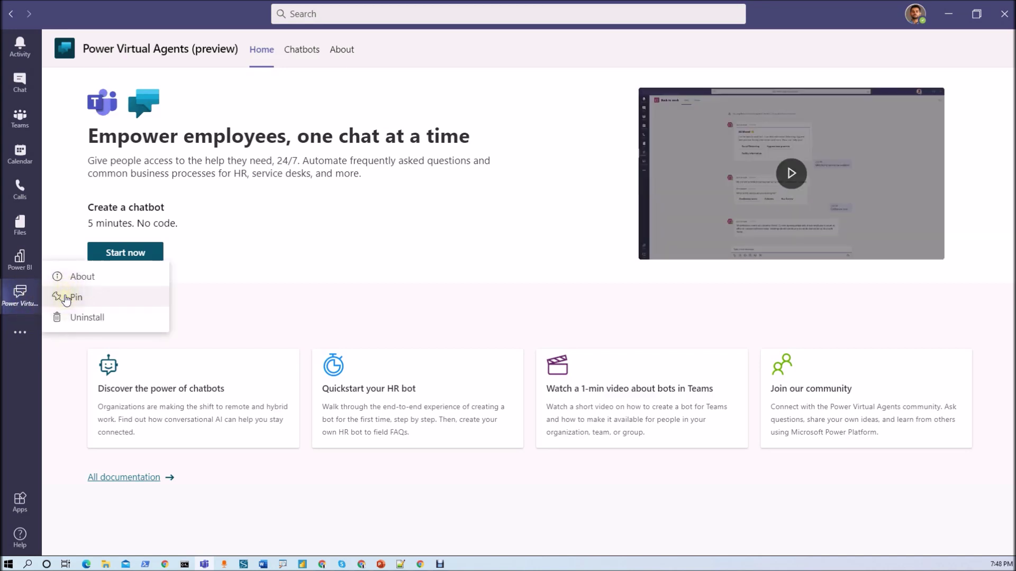
left_click(68, 296)
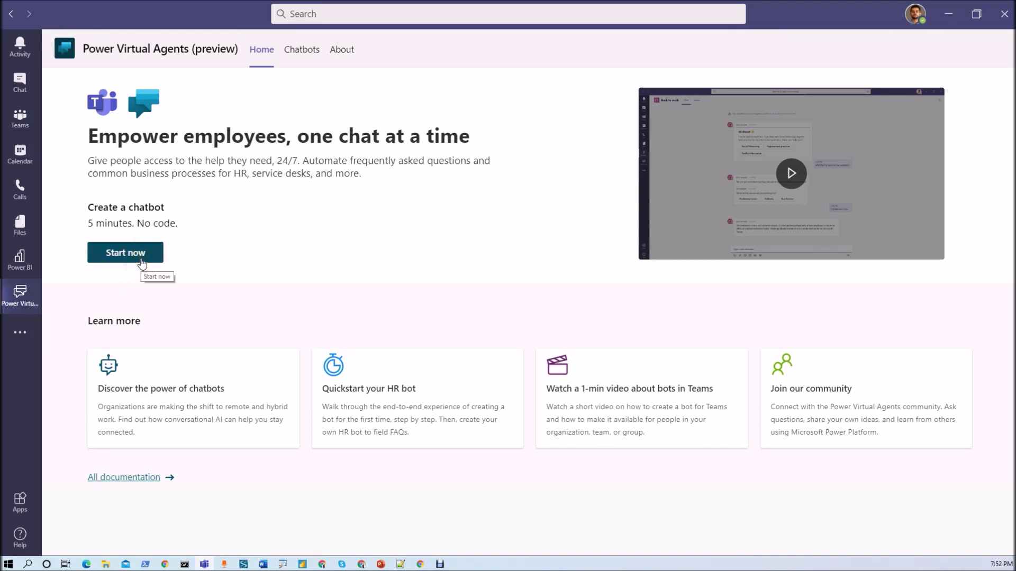
Start creating a chatbot for Teams and assign it to the team Power BI in Teams
left_click(126, 253)
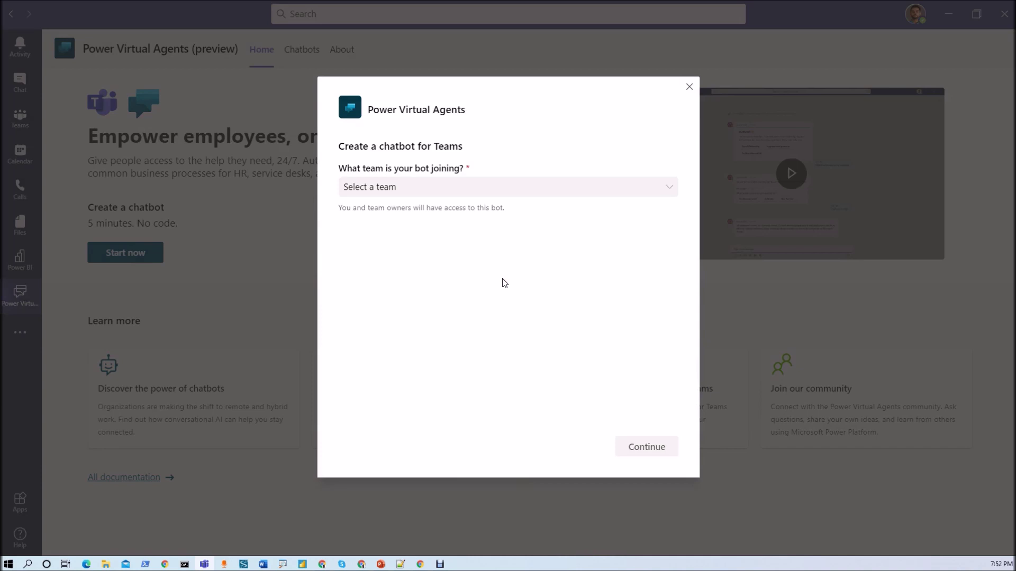
left_click(500, 192)
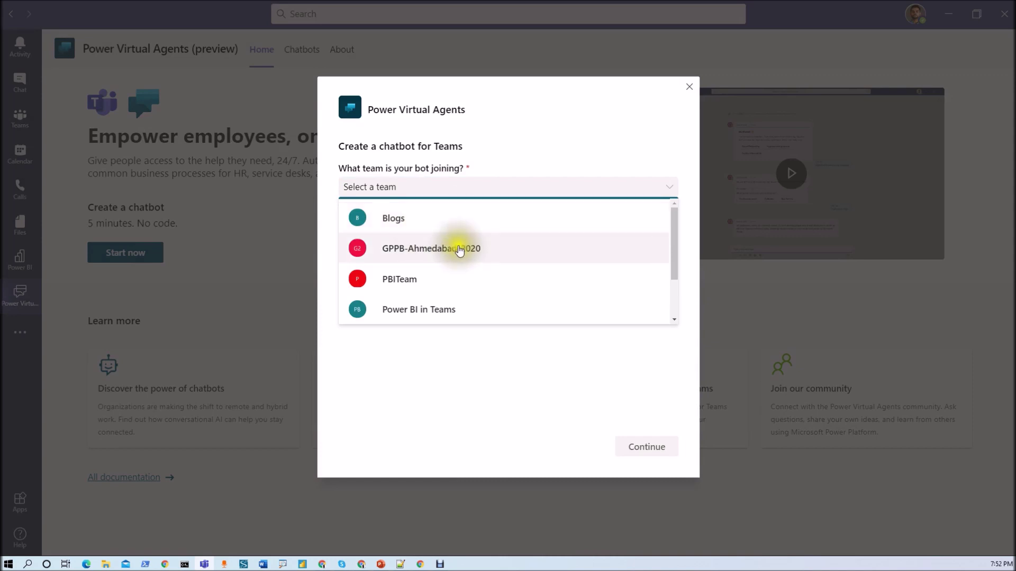
scroll(445, 270, "down", 1)
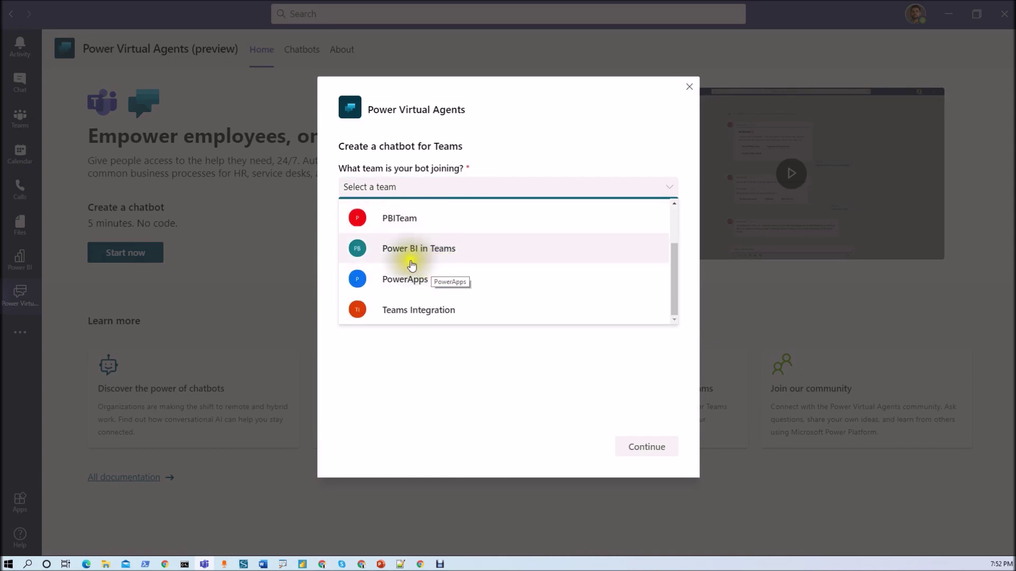
left_click(417, 257)
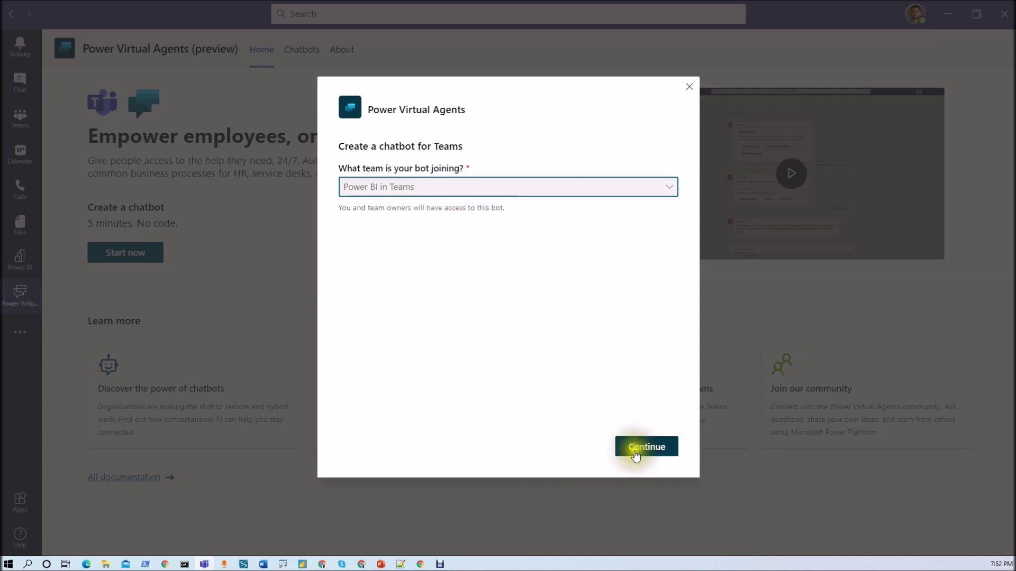
left_click(640, 451)
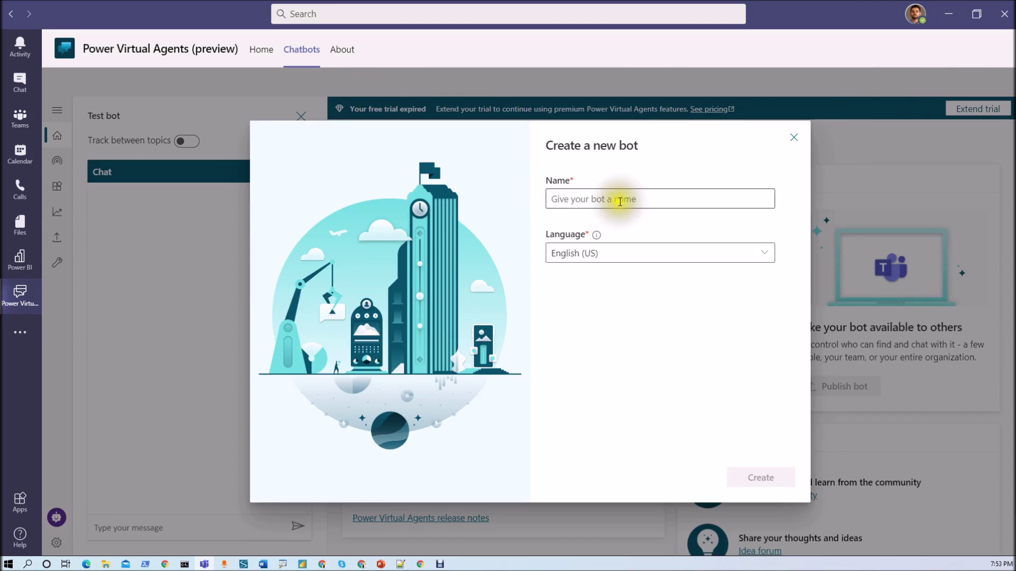
Create the new bot with the name "Abhay-IT Admin" and English (US) as its language
left_click(620, 200)
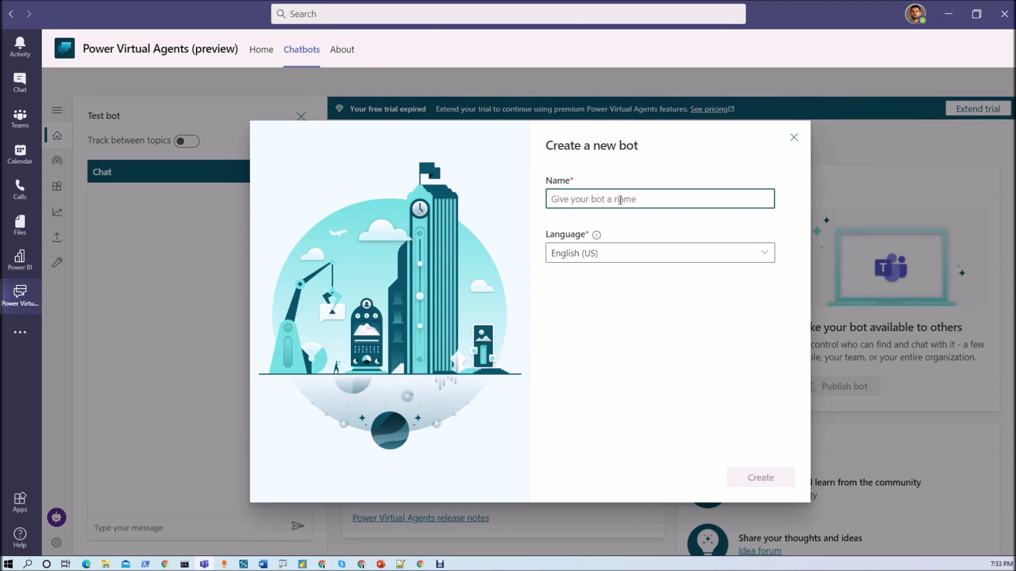
type("Abhay-")
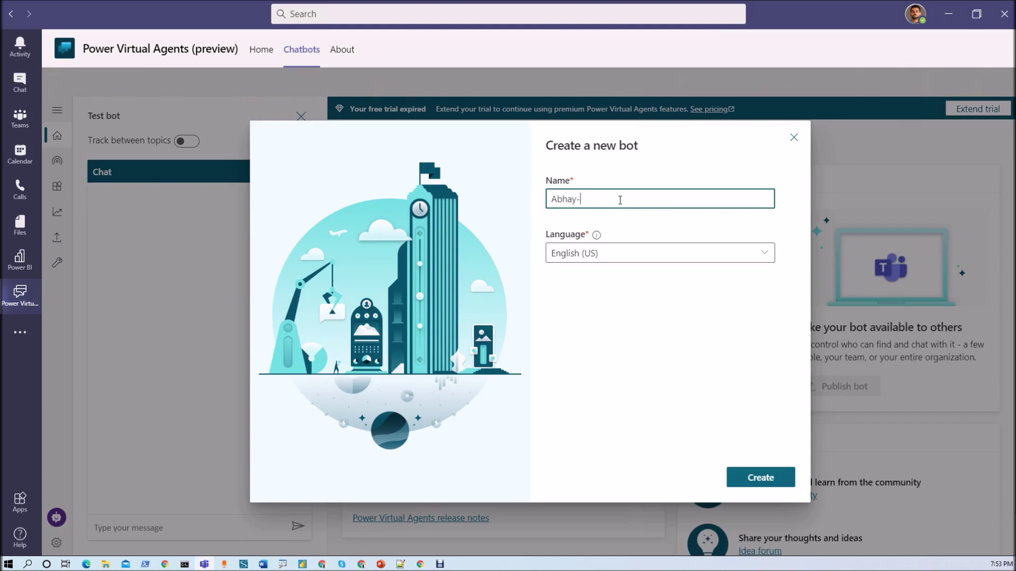
type("IT Admin")
left_click(766, 255)
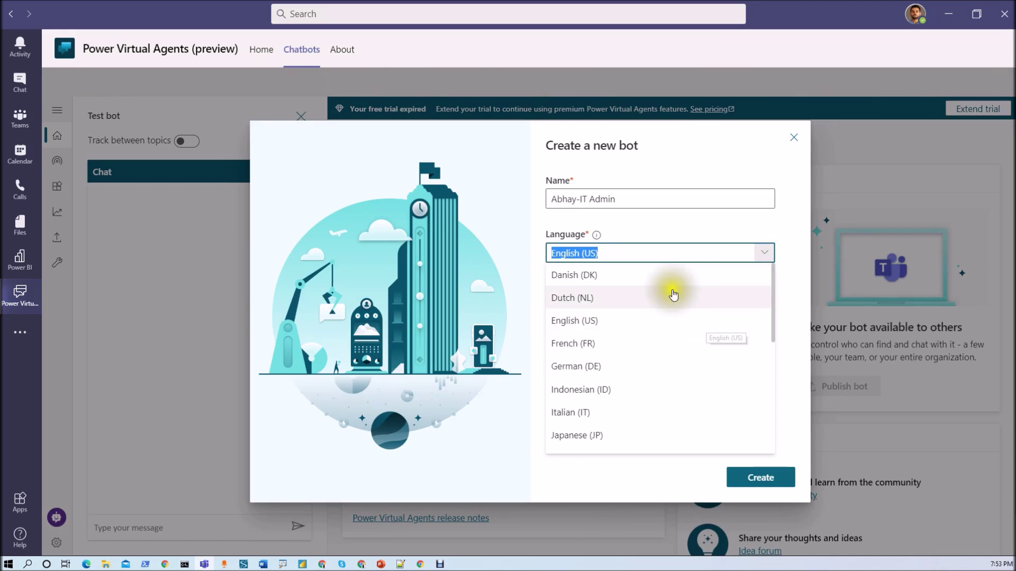
scroll(672, 301, "down", 5)
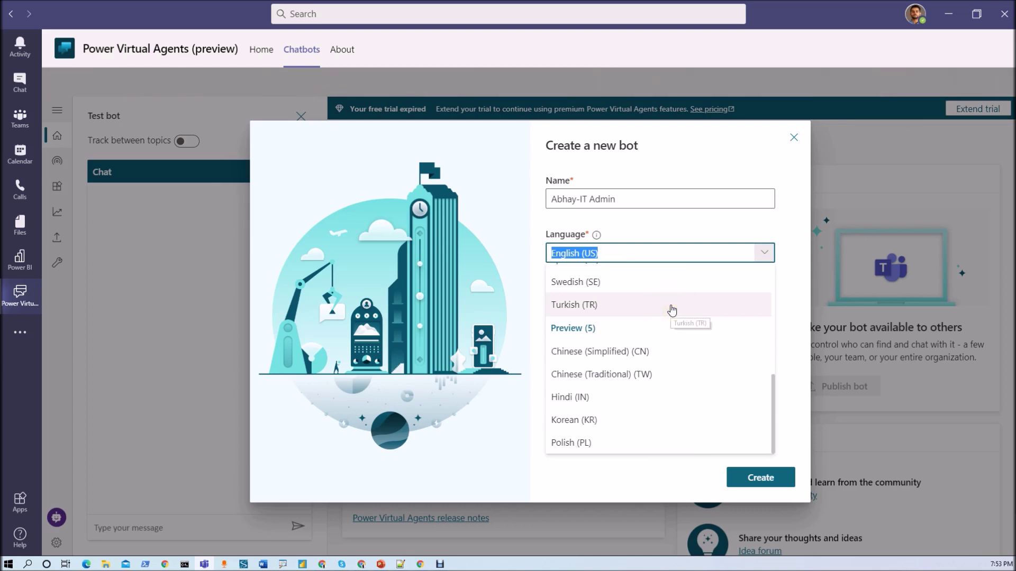
scroll(672, 310, "up", 5)
scroll(672, 310, "up", 1)
scroll(668, 303, "down", 5)
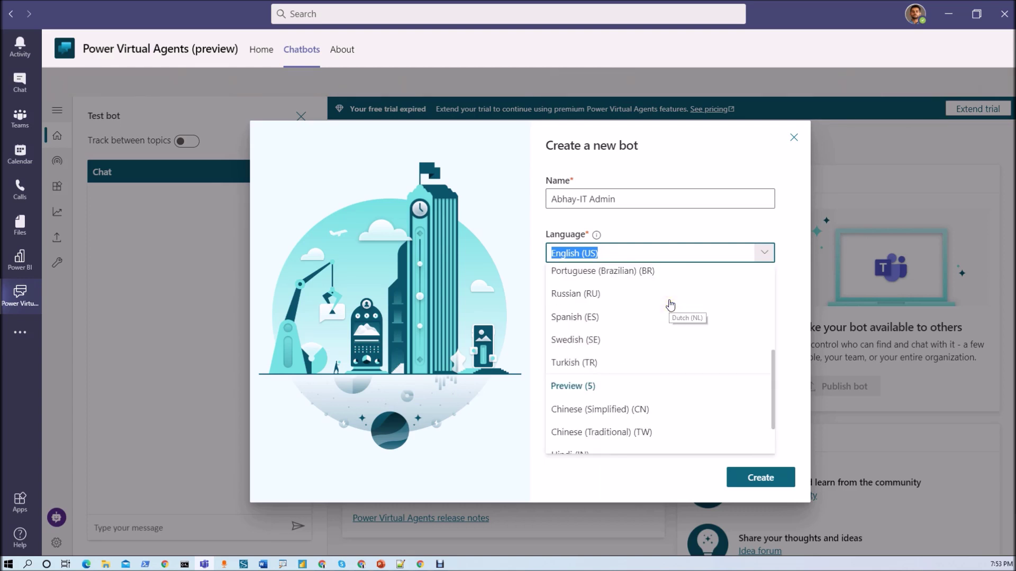
left_click(793, 251)
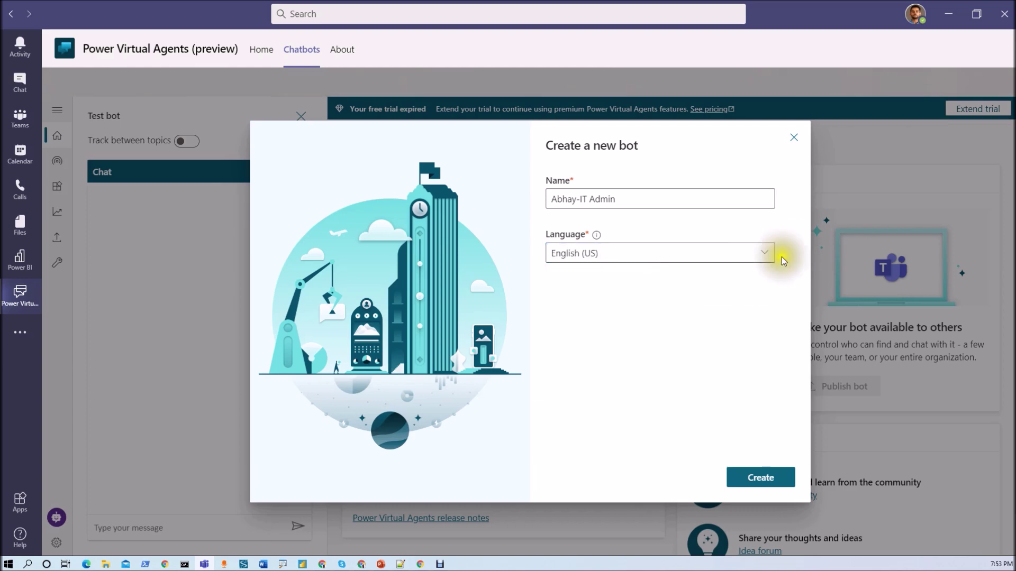
left_click(749, 478)
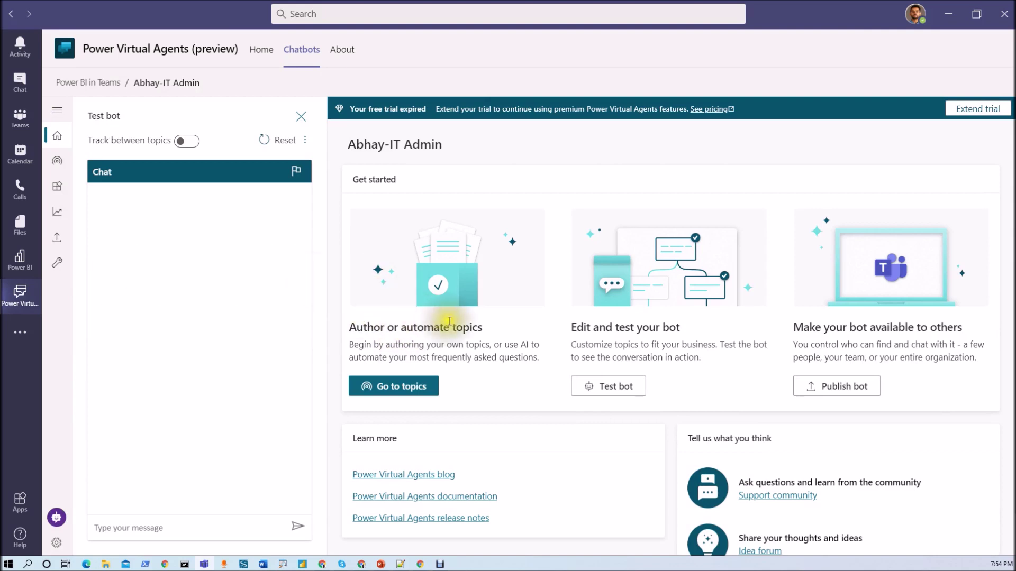
Add a new topic named "Need Help" to the bot's topics
left_click(404, 390)
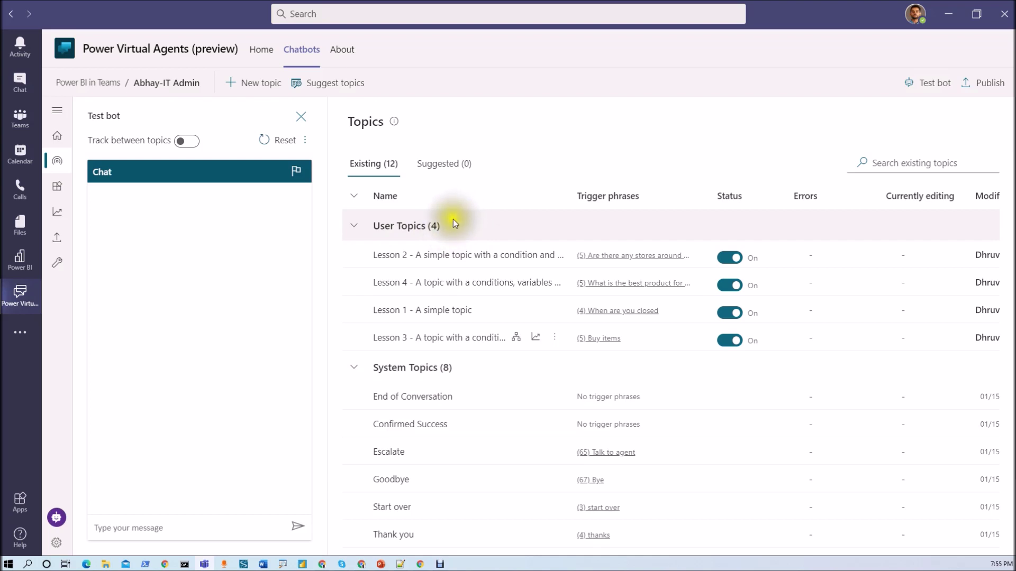
left_click(243, 83)
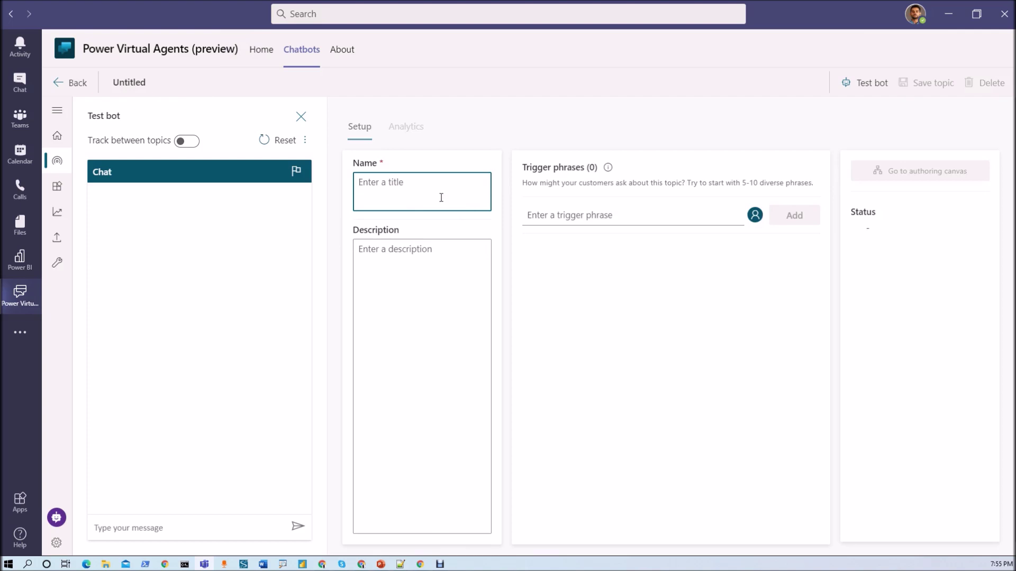
type("Need Help")
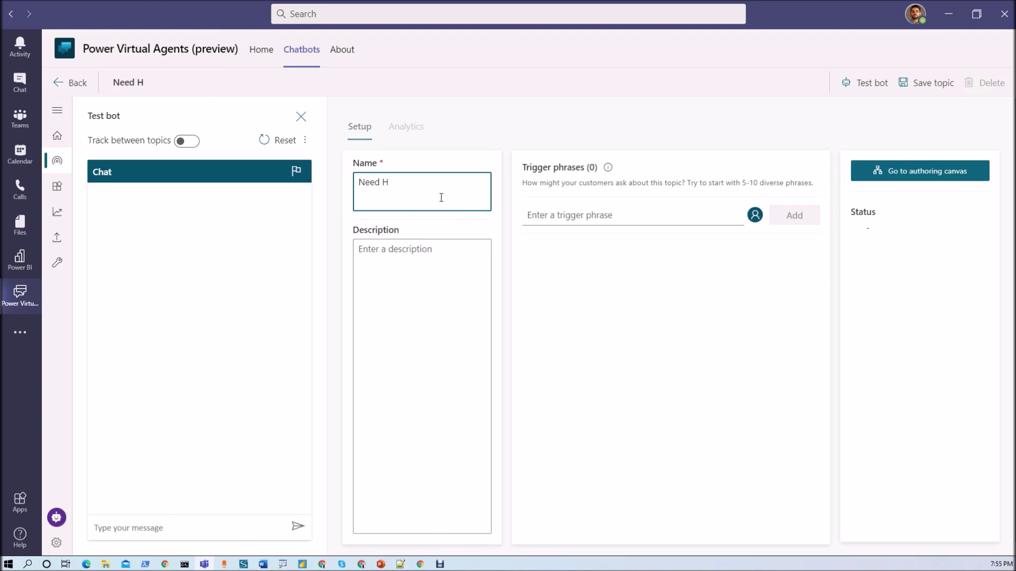
Add the trigger phrases "need help", "facing an issue", "generate a ticket", "hardware problem", "software problem" and "i am facing an issue" to the topic
key("Return")
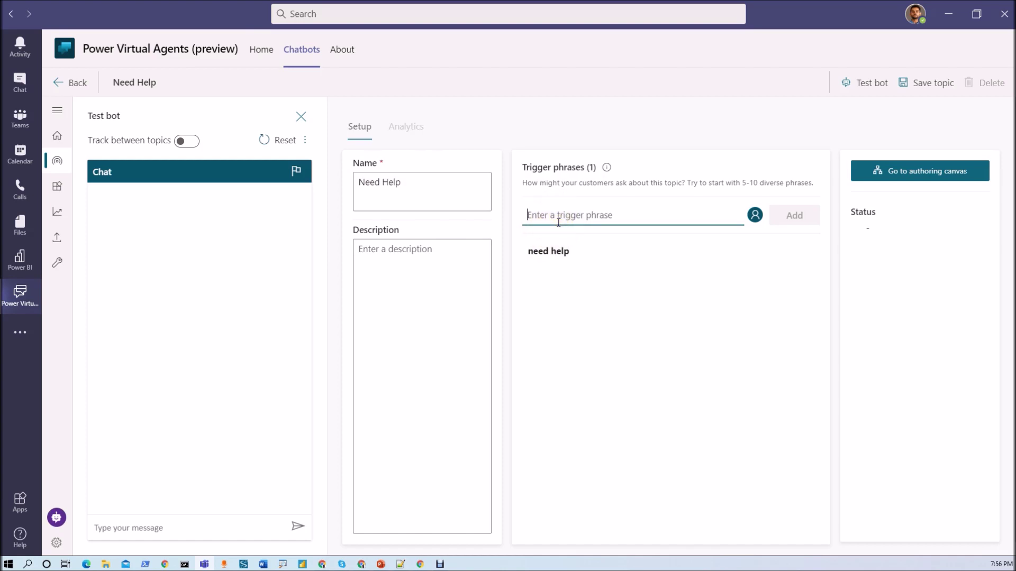
type("facing ")
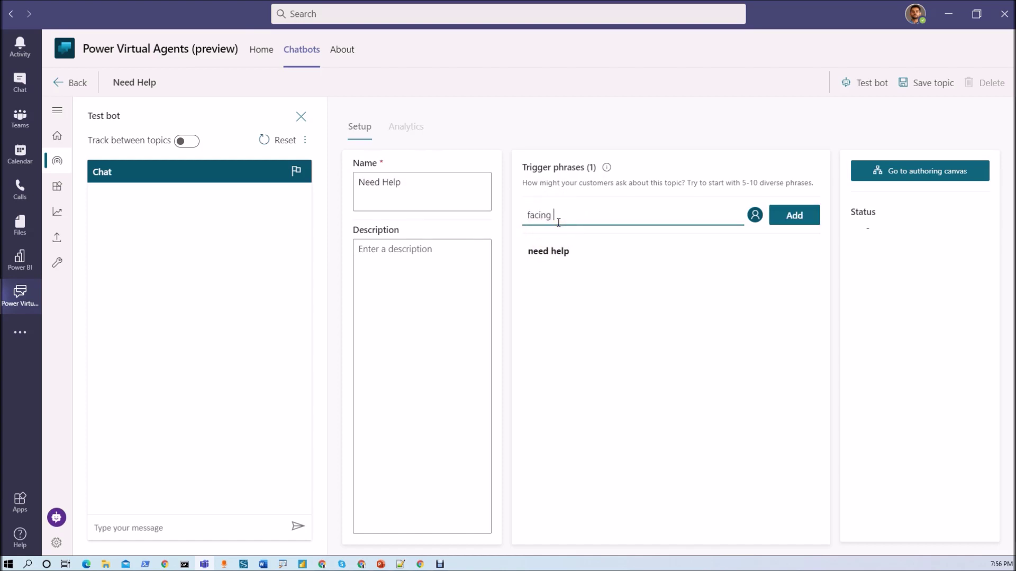
type("an issue")
key("Return")
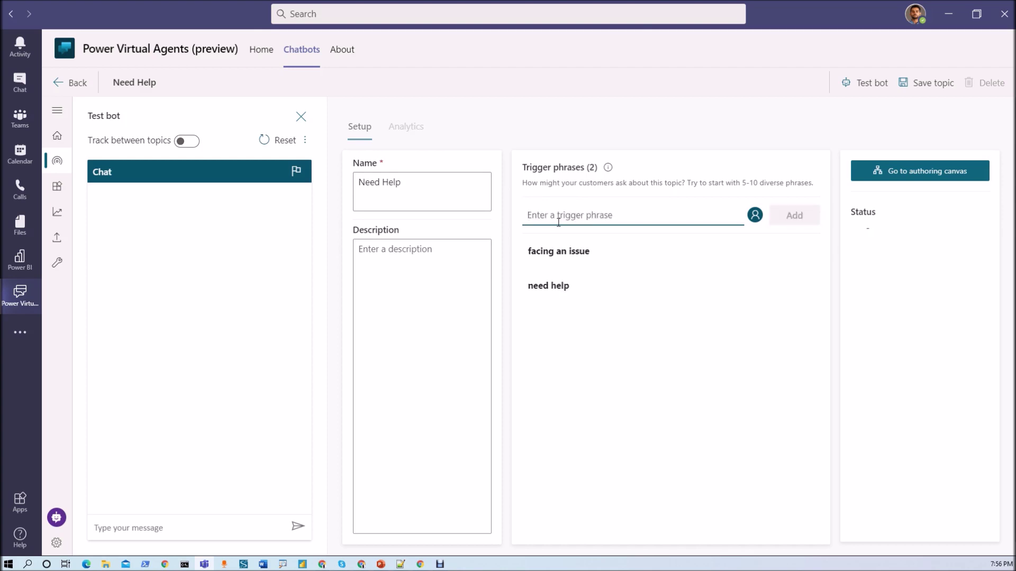
type("generate a")
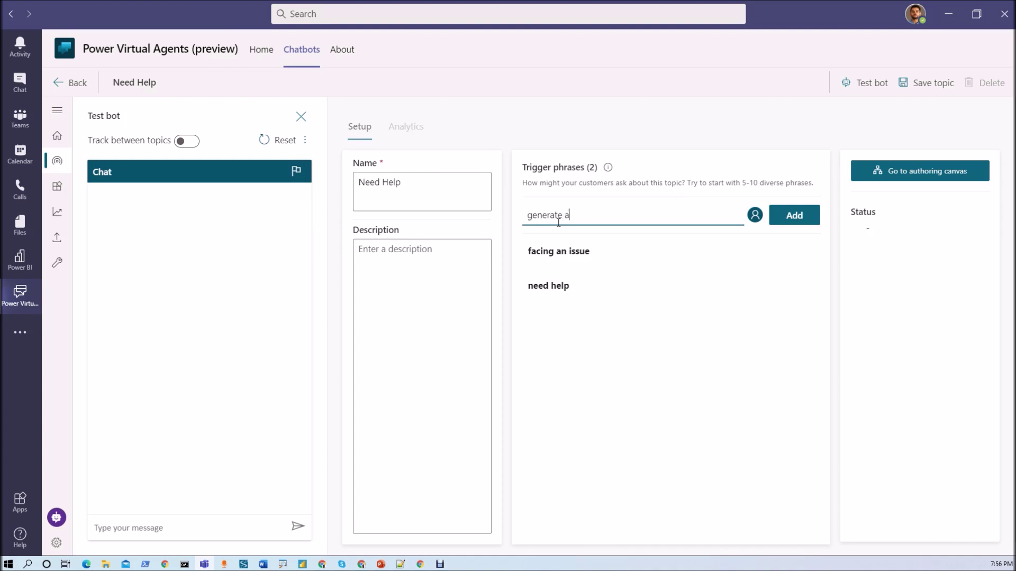
type(" ticket")
key("Return")
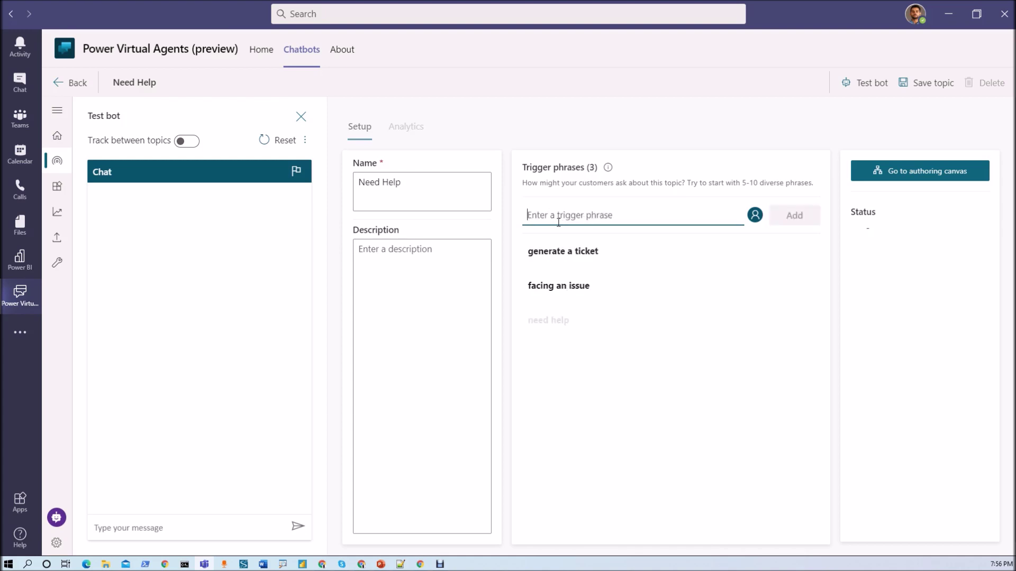
type("hardware problem")
key("Return")
type("software")
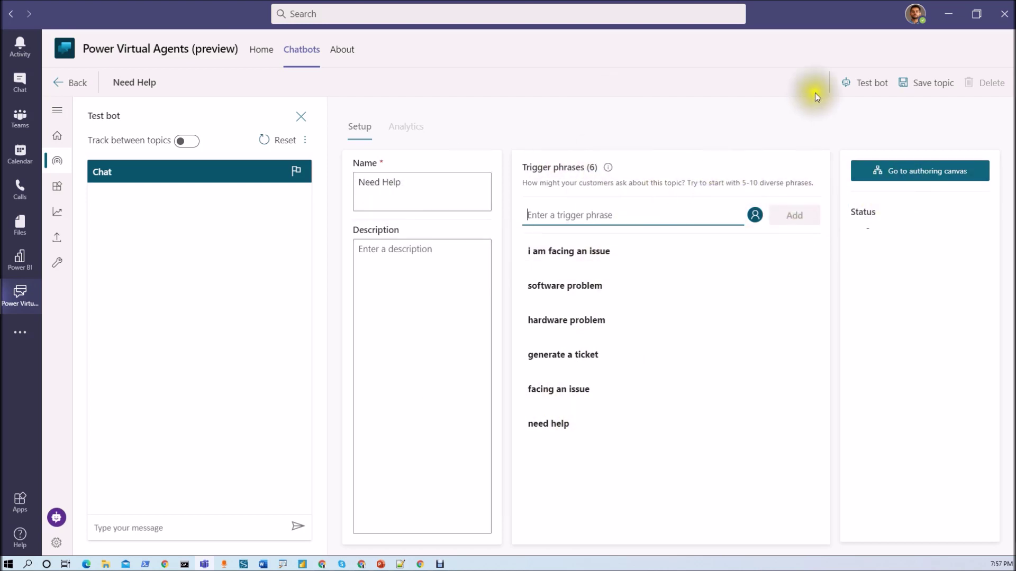
In the topic's authoring canvas, set the message to "Thanks a lot for conecting. I would happy to help you."
left_click(908, 170)
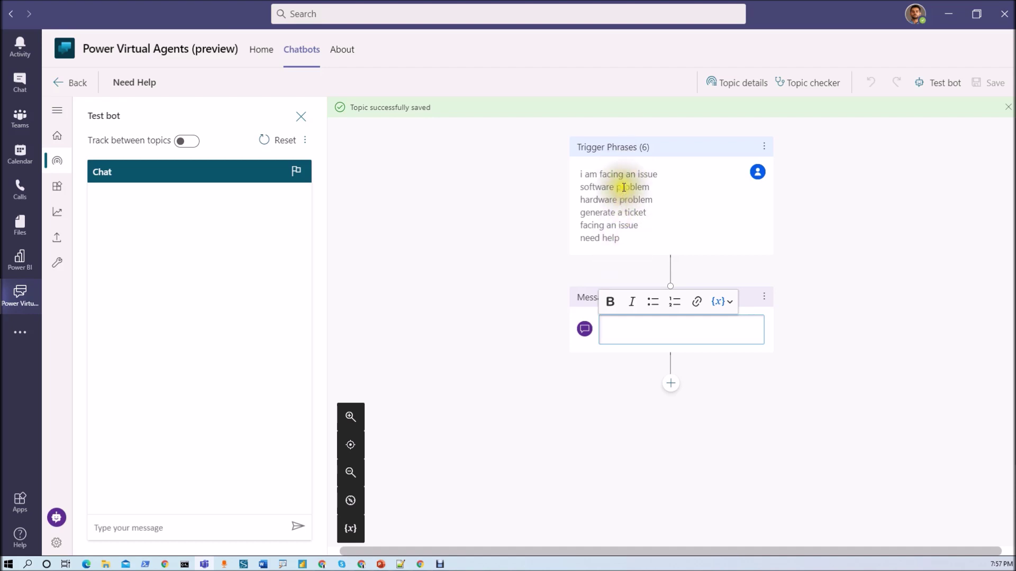
left_click(639, 330)
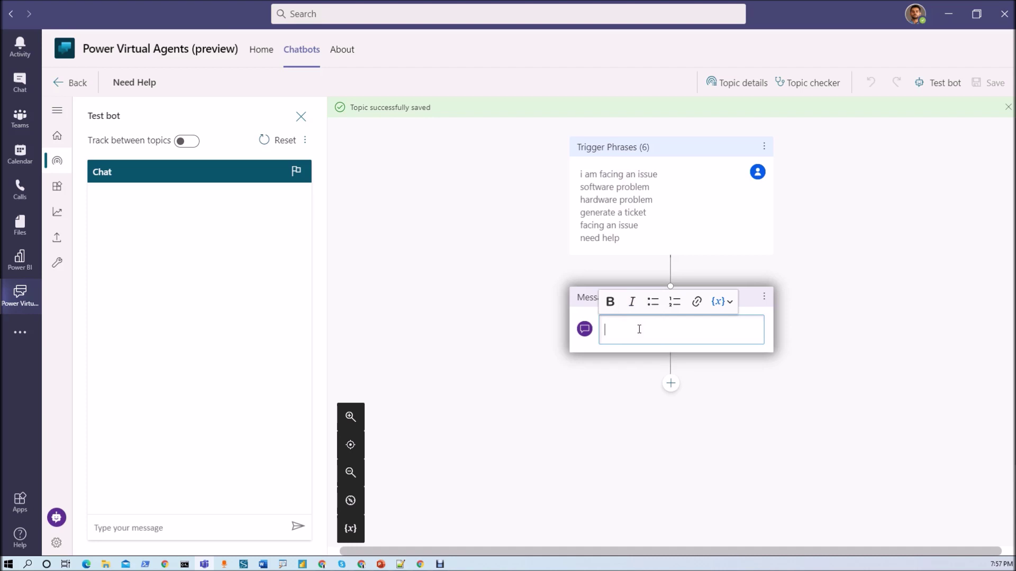
type("Thanks a lot for conecting. I would happy to help you.")
Add a question node below the message with the text "Please select an issue category"
left_click(670, 376)
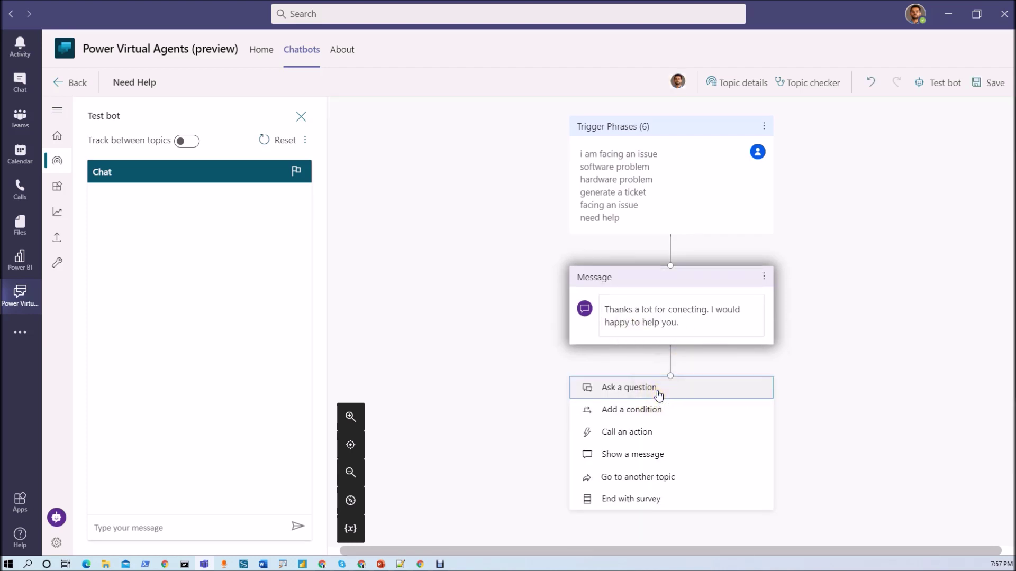
left_click(657, 392)
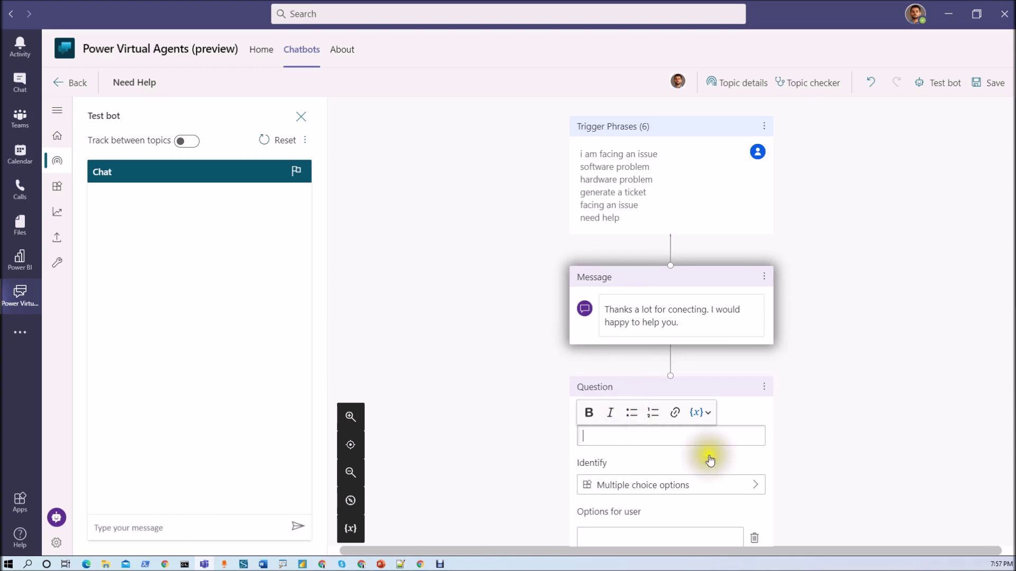
scroll(709, 460, "down", 3)
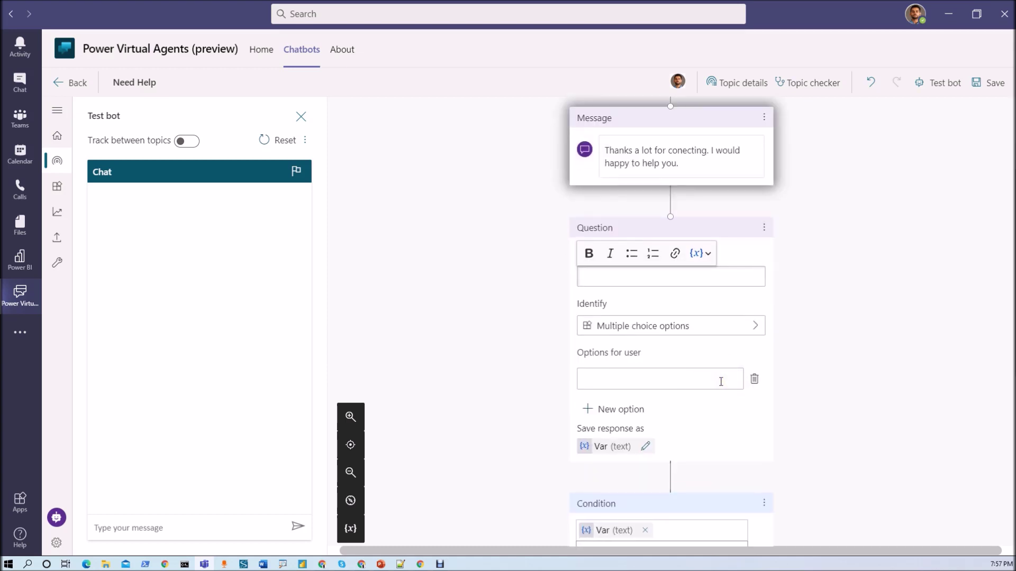
type("Please select an issue category")
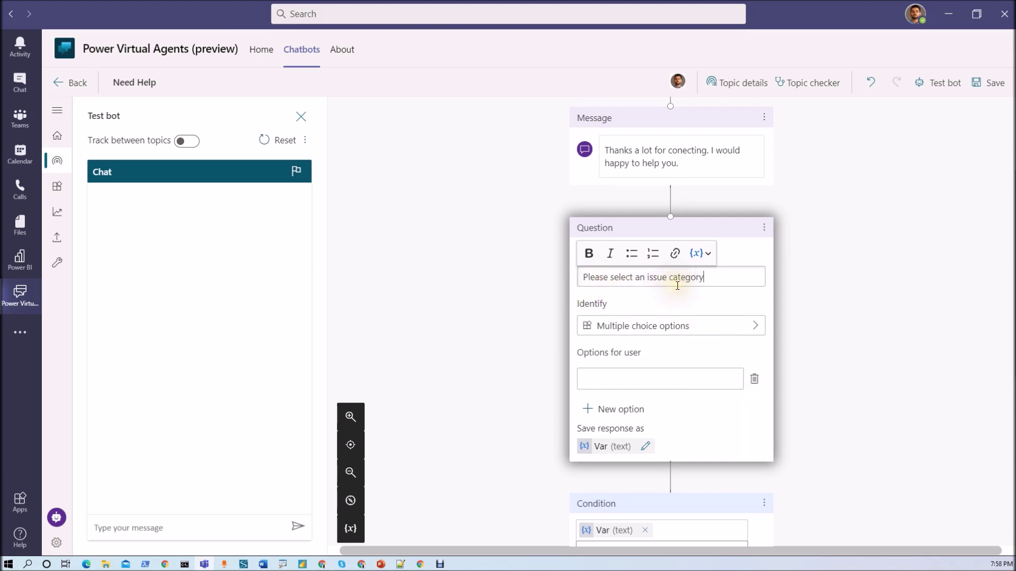
Give the issue category question two multiple choice options for the user, "Hardware" and "Software"
left_click(609, 382)
type("Hardwa")
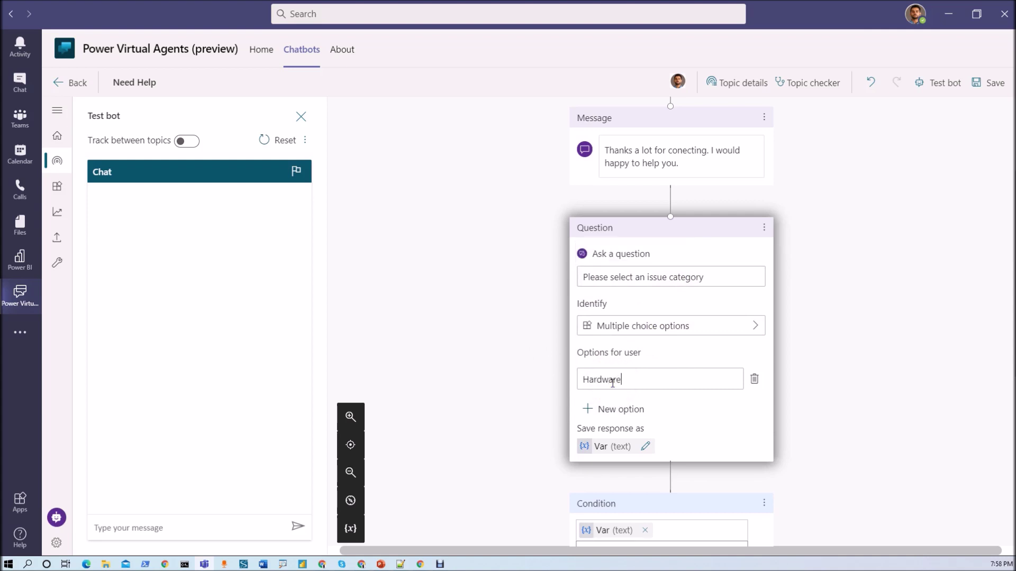
type("re")
left_click(590, 412)
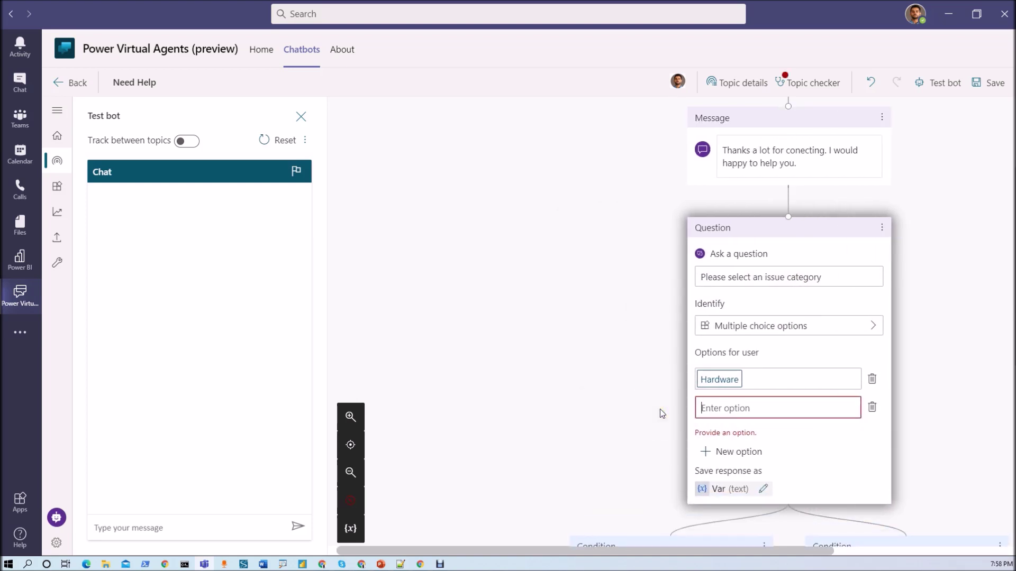
type("Software")
scroll(791, 373, "down", 3)
left_click(826, 287)
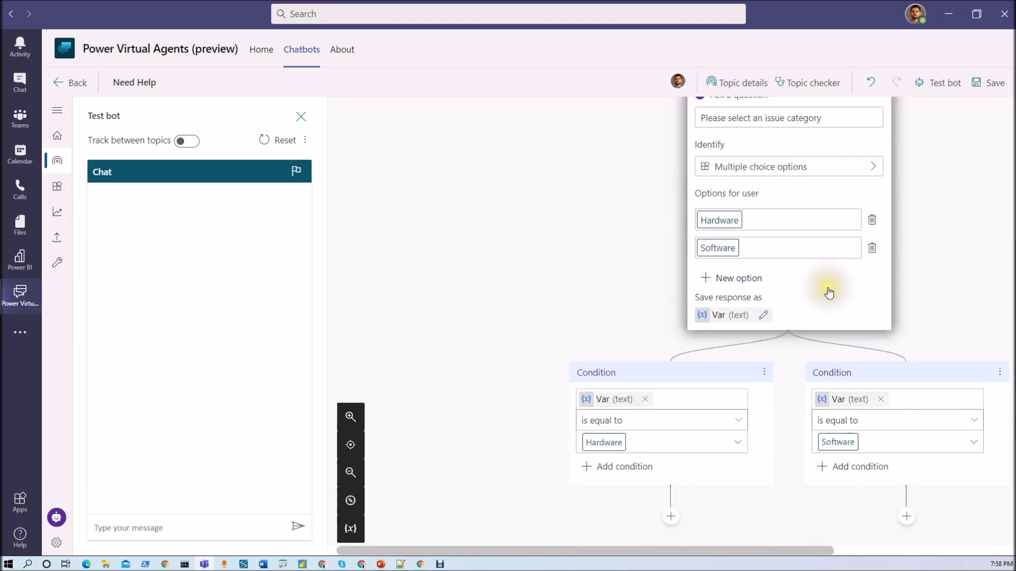
left_click(739, 277)
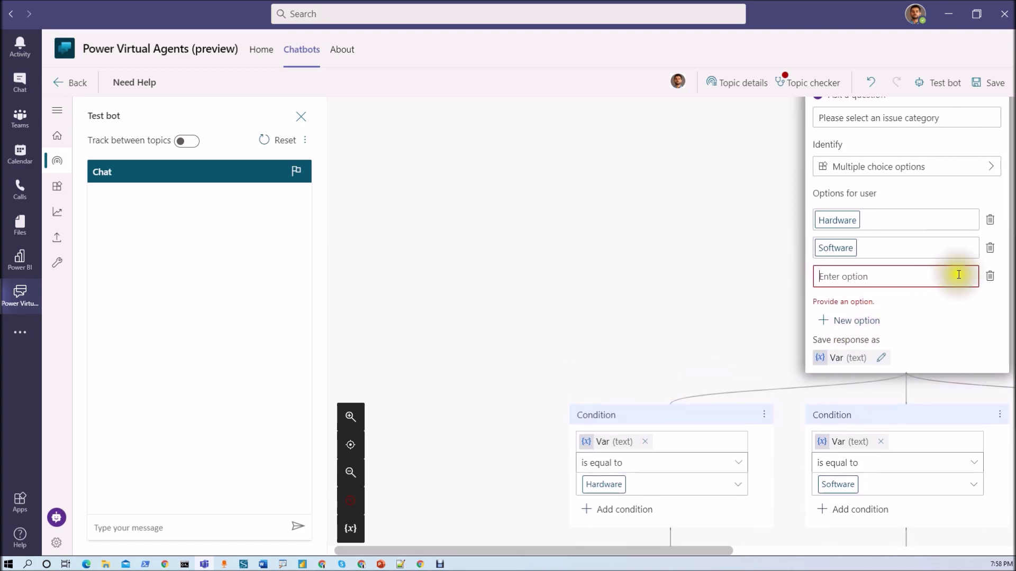
left_click(989, 278)
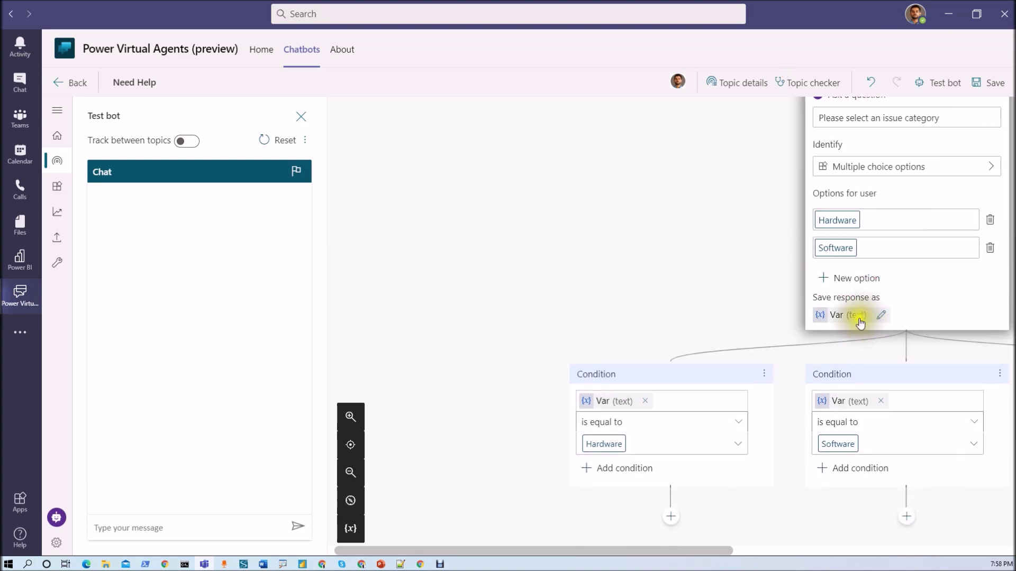
Rename the variable that saves the issue category response to "varCategory"
left_click(852, 315)
double_click(816, 167)
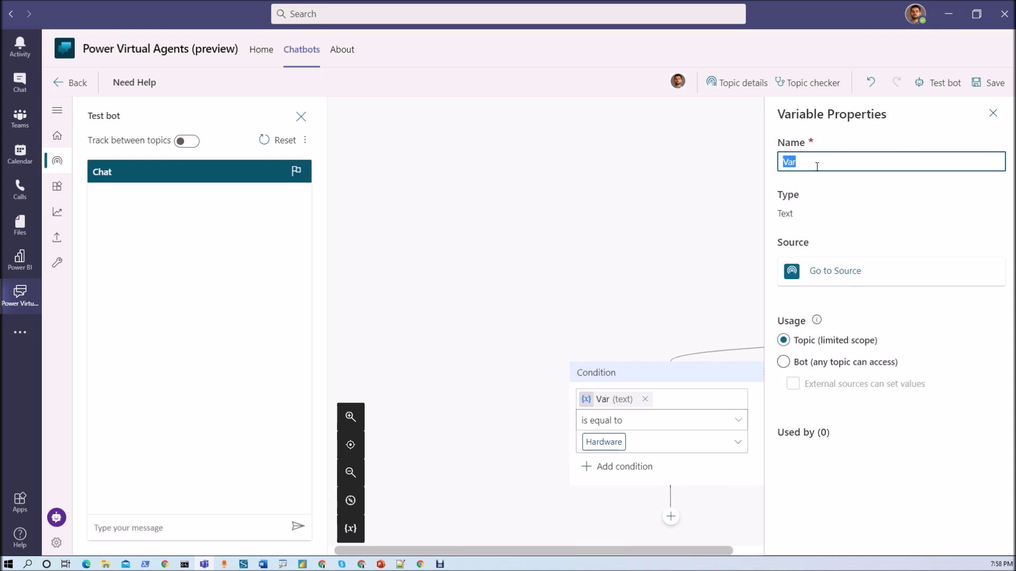
type("VarCategory")
left_click(695, 187)
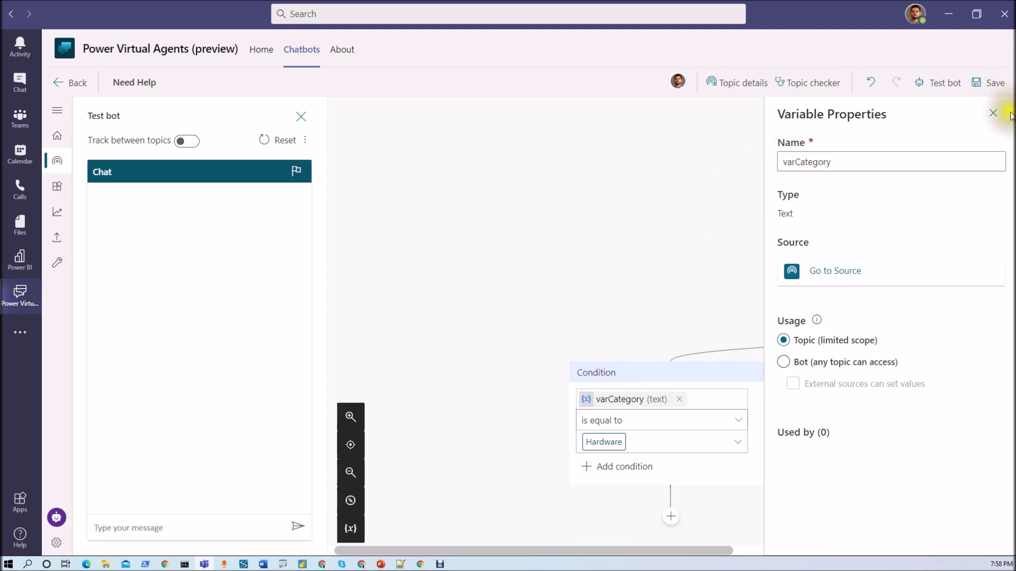
left_click(993, 114)
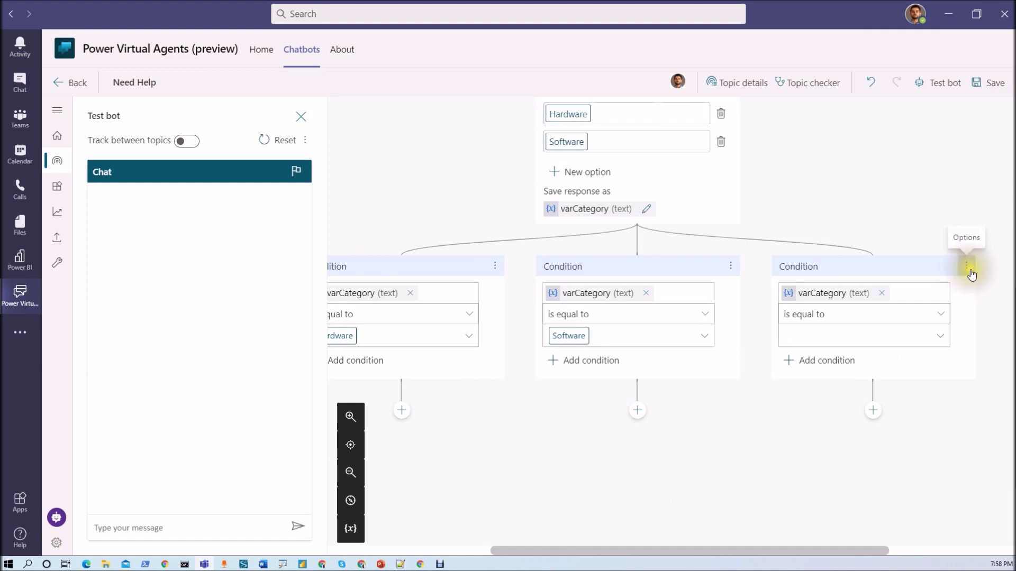
Delete the leftover third condition branch that has no option value
left_click(965, 269)
left_click(906, 275)
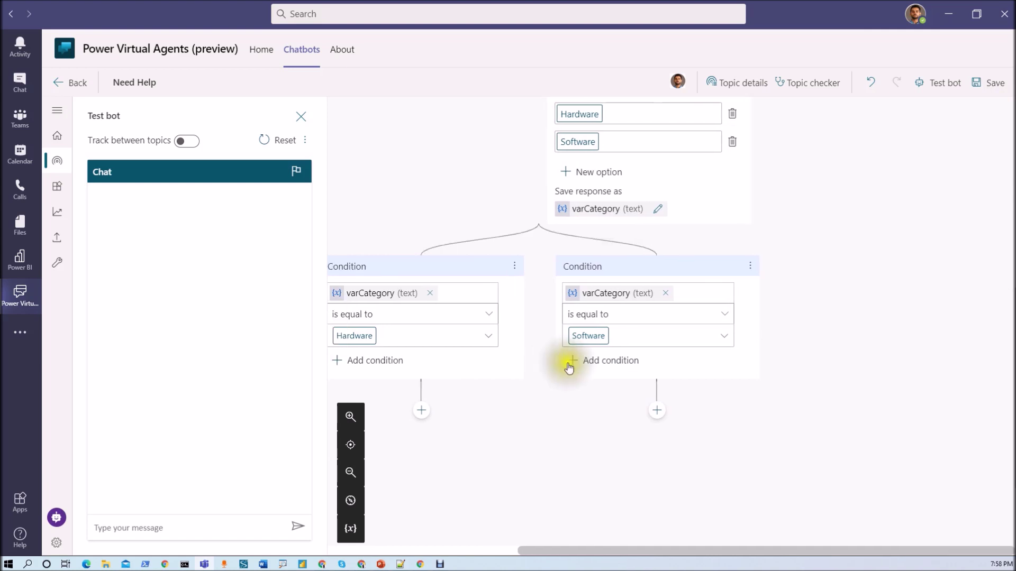
Add a question under the Hardware condition with the text "Please enter the description of your problem in 150 words."
left_click_drag(589, 545, 572, 548)
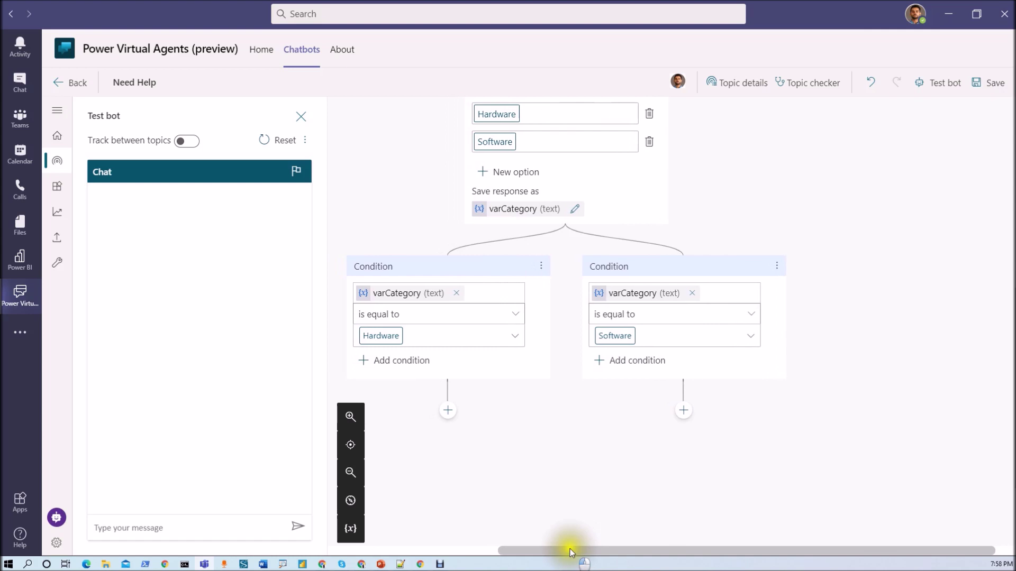
scroll(545, 386, "down", 1)
left_click_drag(536, 430, 606, 430)
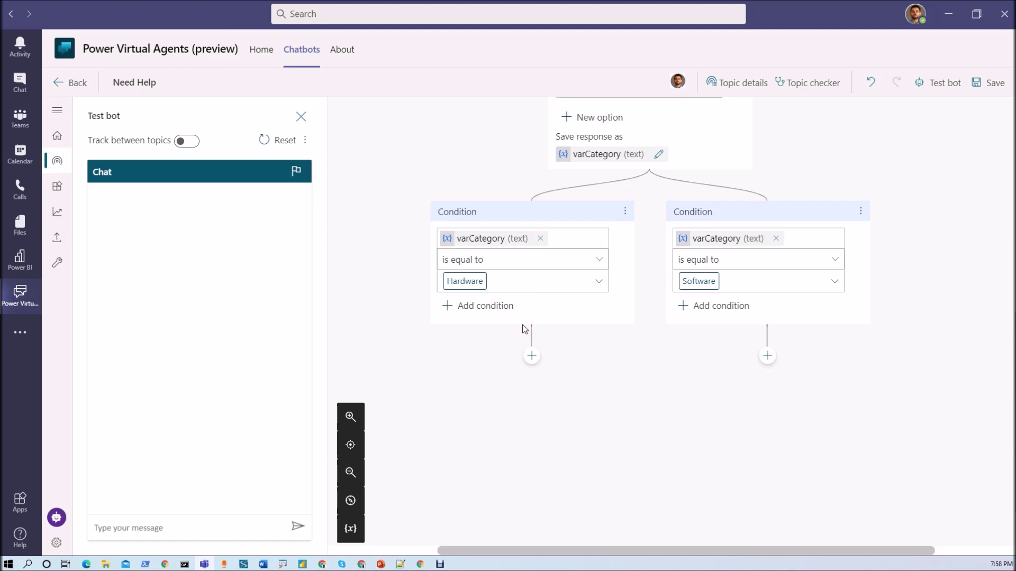
left_click(532, 356)
left_click(535, 367)
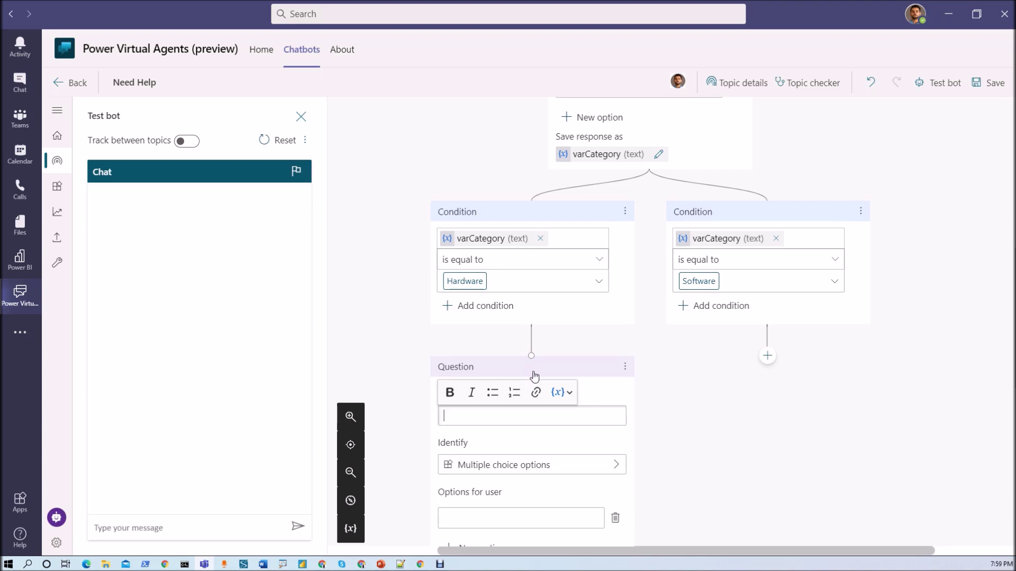
type("Please enter the descr")
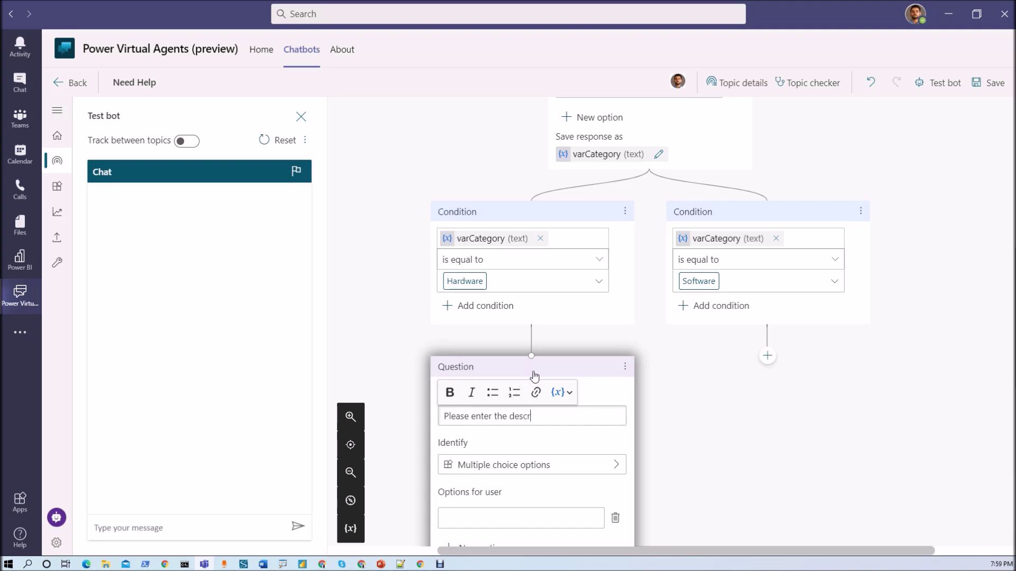
type("on of your problem in 150 words.")
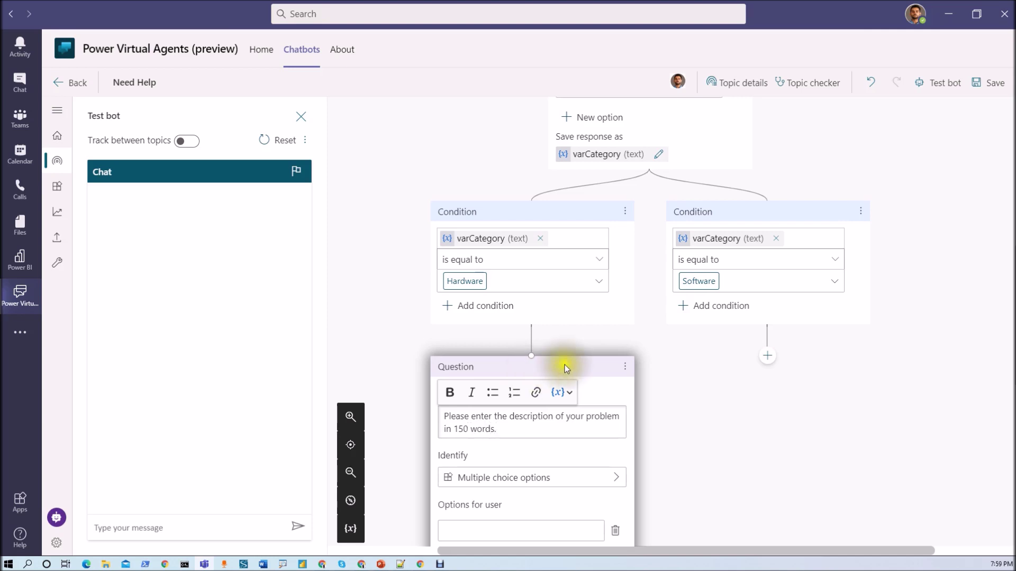
Make the Hardware branch's question identify the user's entire response and name its response variable "VarHardwareDescription"
scroll(523, 454, "down", 1)
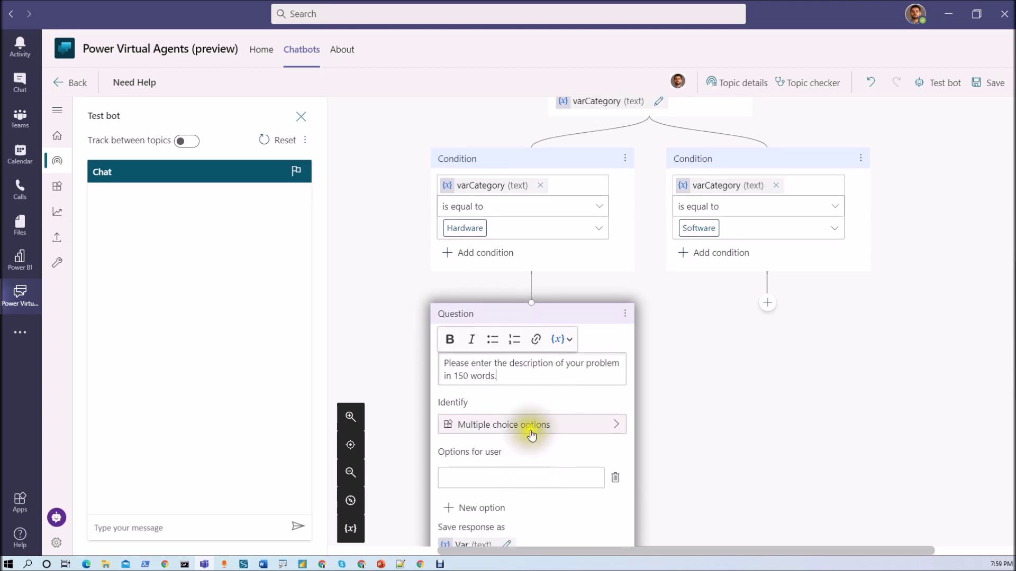
left_click(531, 435)
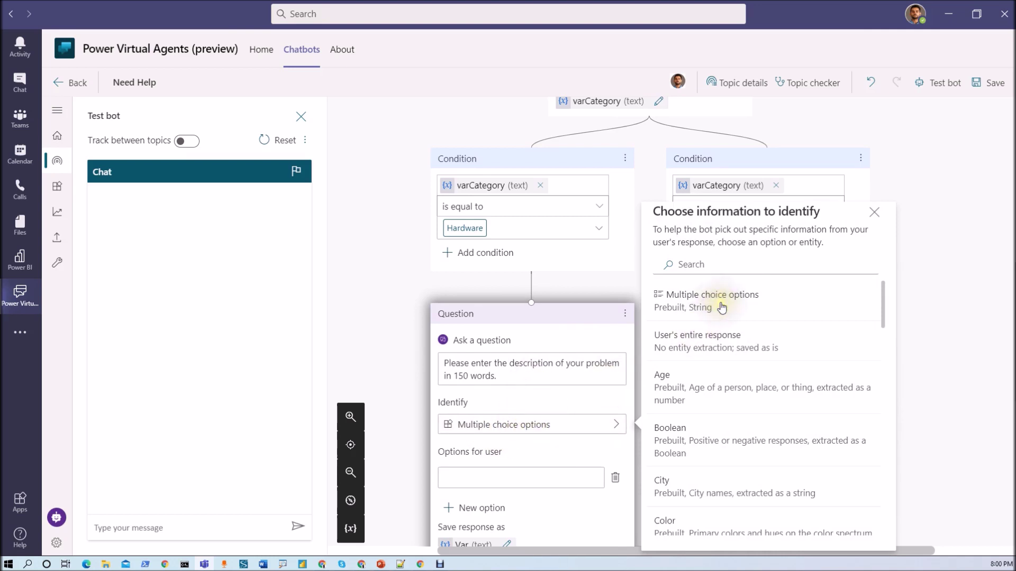
left_click(723, 349)
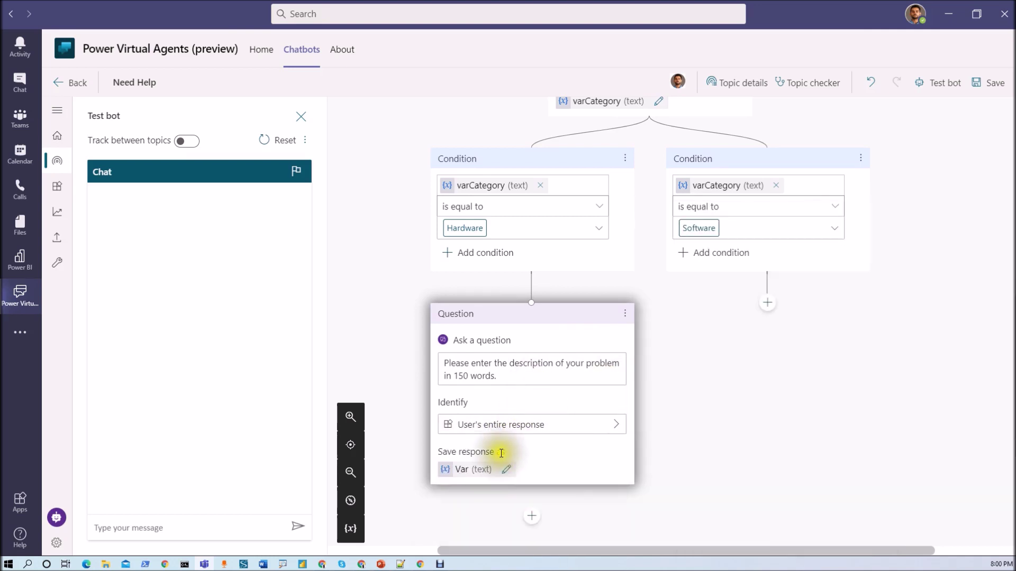
left_click(481, 473)
left_click(820, 159)
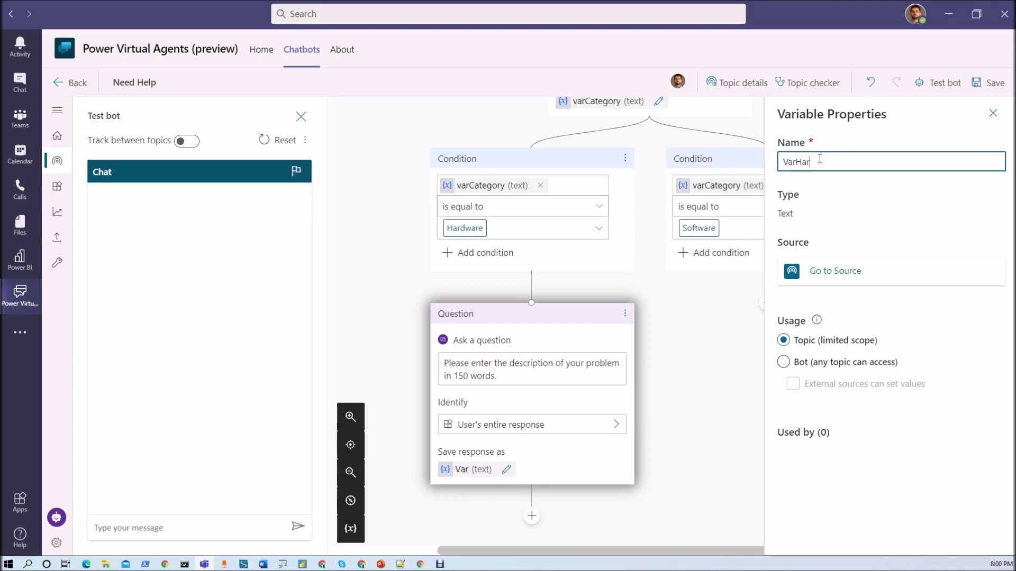
type("HardwareDescription")
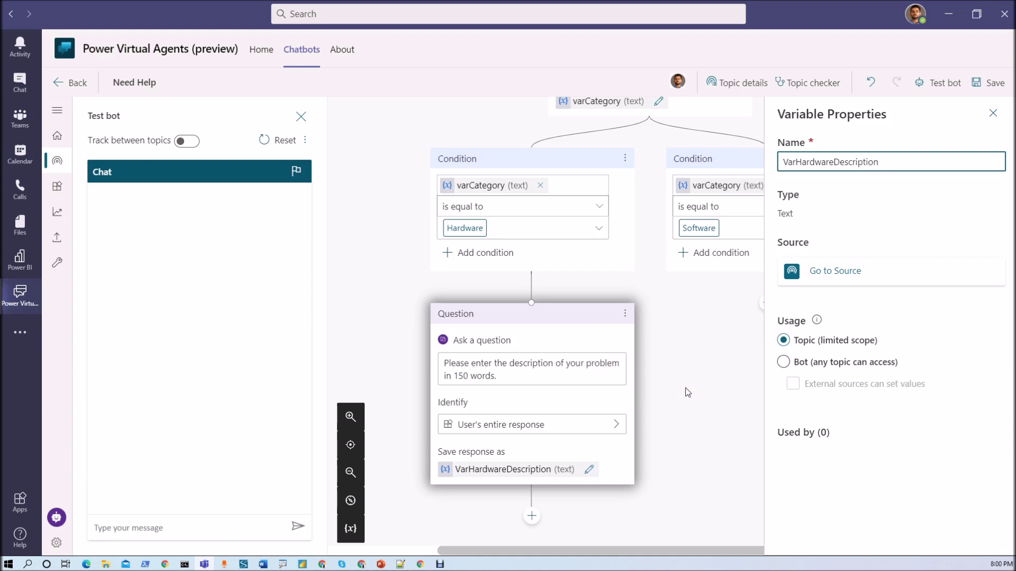
left_click(993, 113)
Add a question under the Software condition, reusing the Hardware question's text "Please enter the description of your problem in 150 words."
left_click(766, 304)
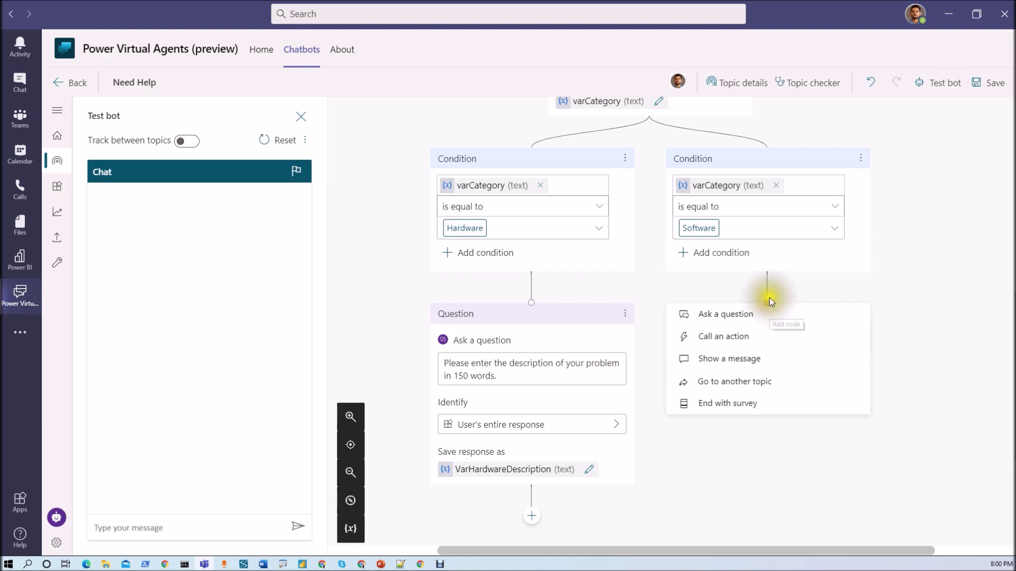
left_click(743, 316)
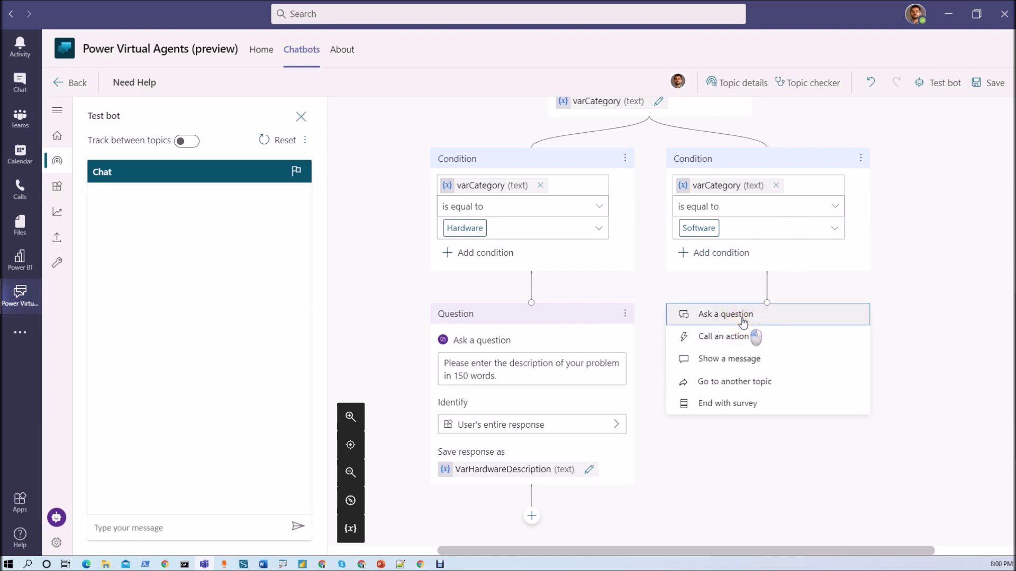
triple_click(551, 374)
key("ctrl+c")
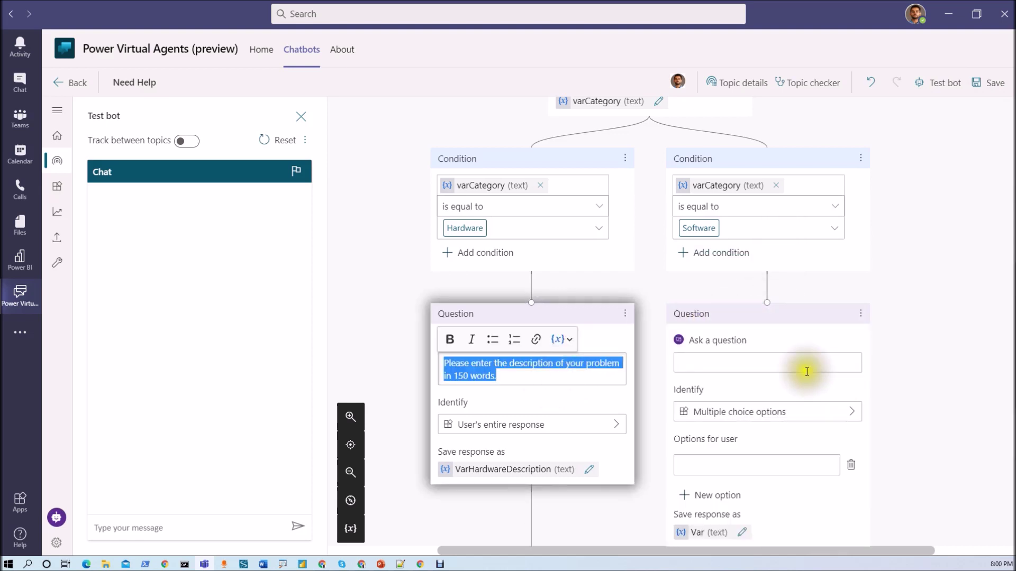
left_click(763, 362)
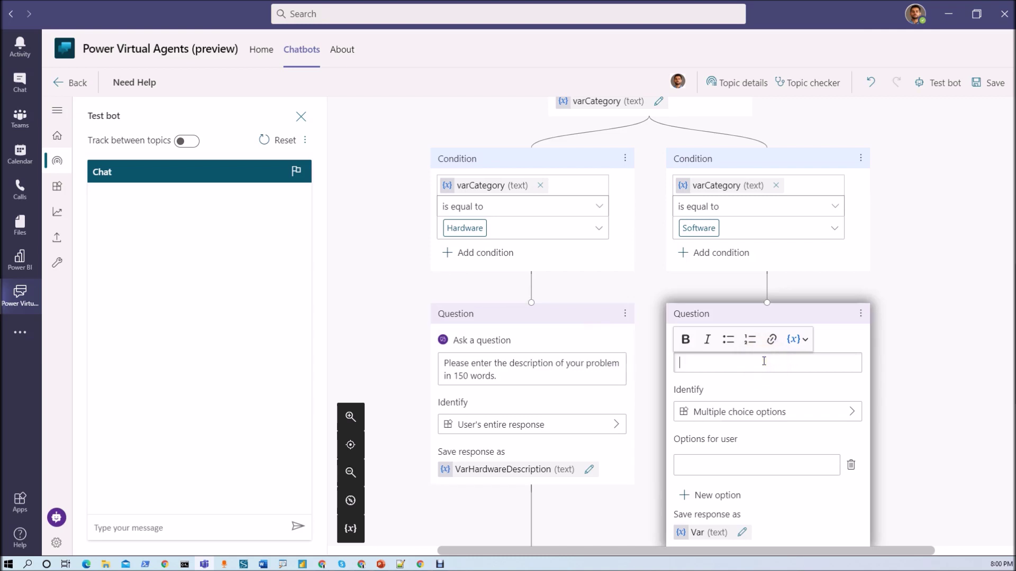
key("ctrl+v")
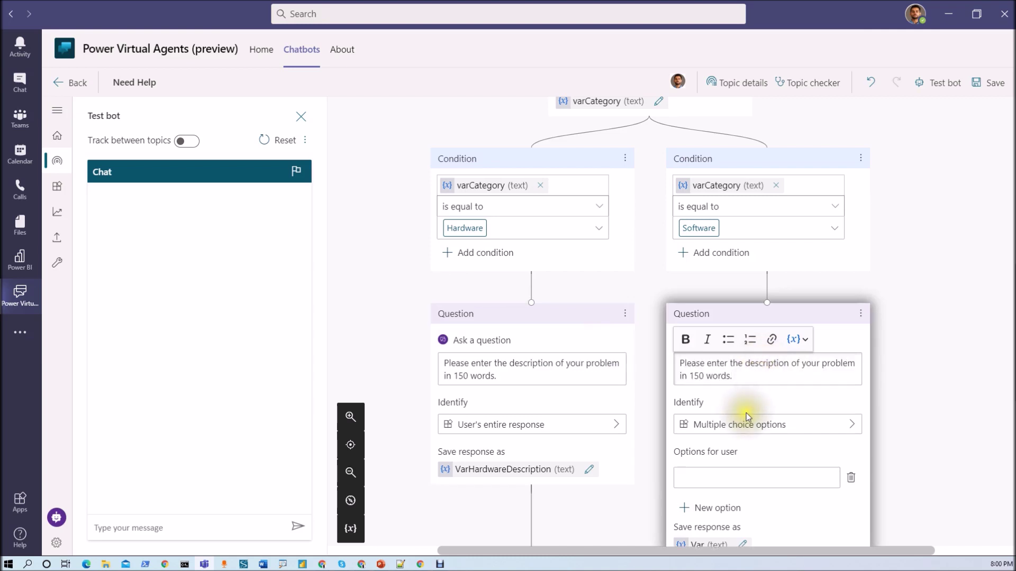
Set the Software branch's question to identify the user's entire response
scroll(740, 466, "down", 2)
scroll(736, 466, "down", 1)
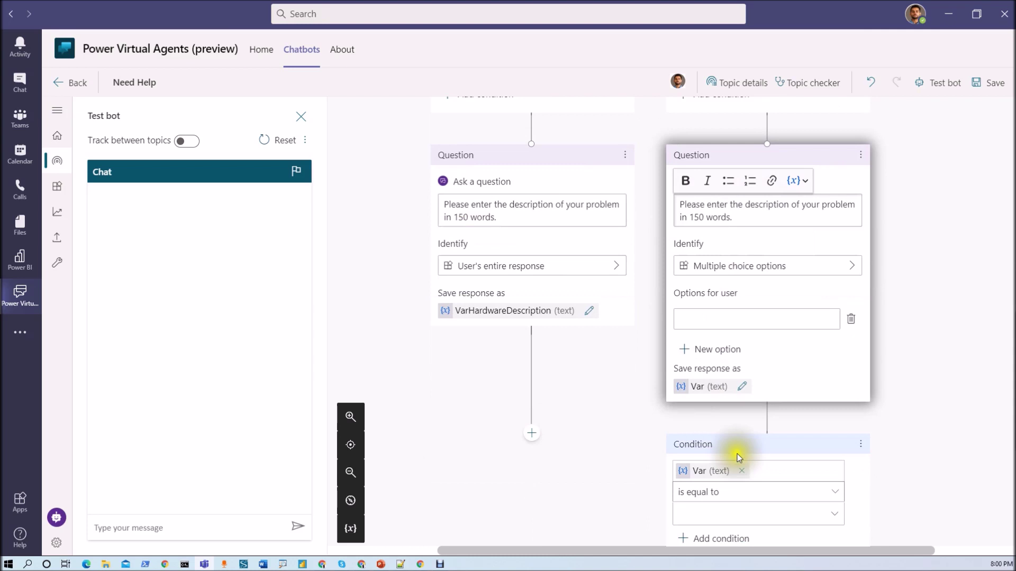
left_click(796, 266)
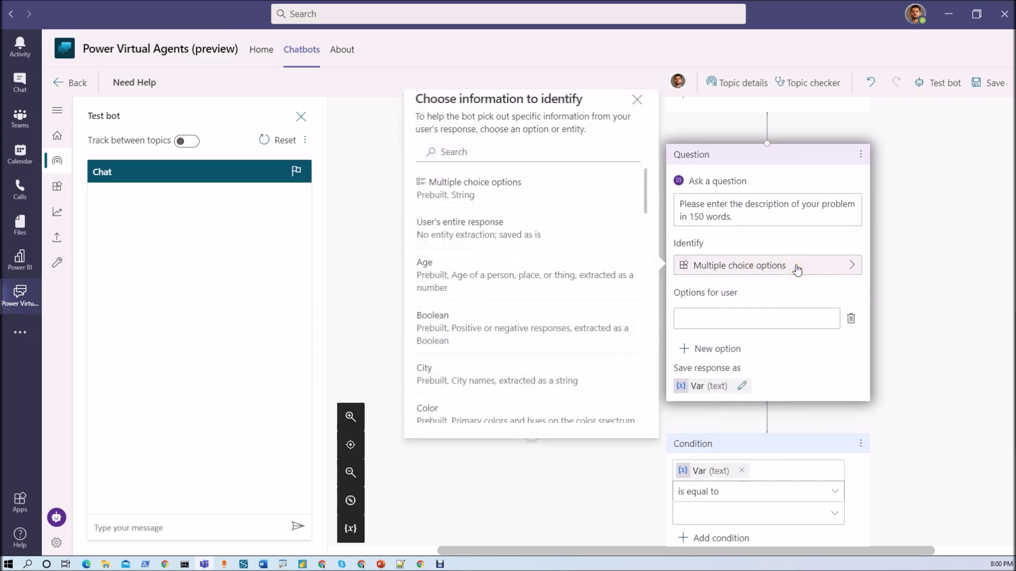
left_click(561, 233)
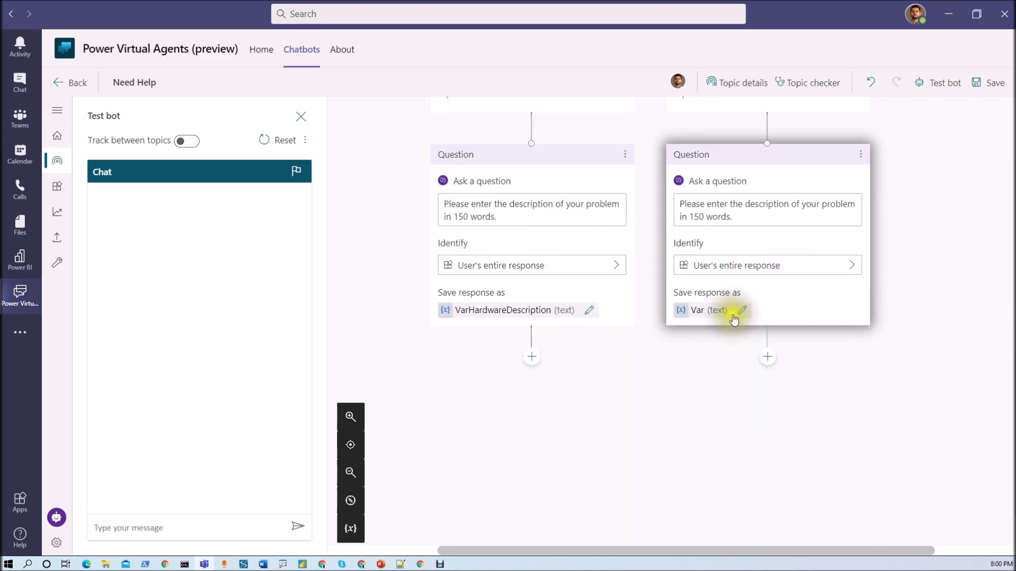
Rename the Software question's response variable to "VarSoftwareDescription", basing it on the Hardware variable's name
left_click(472, 310)
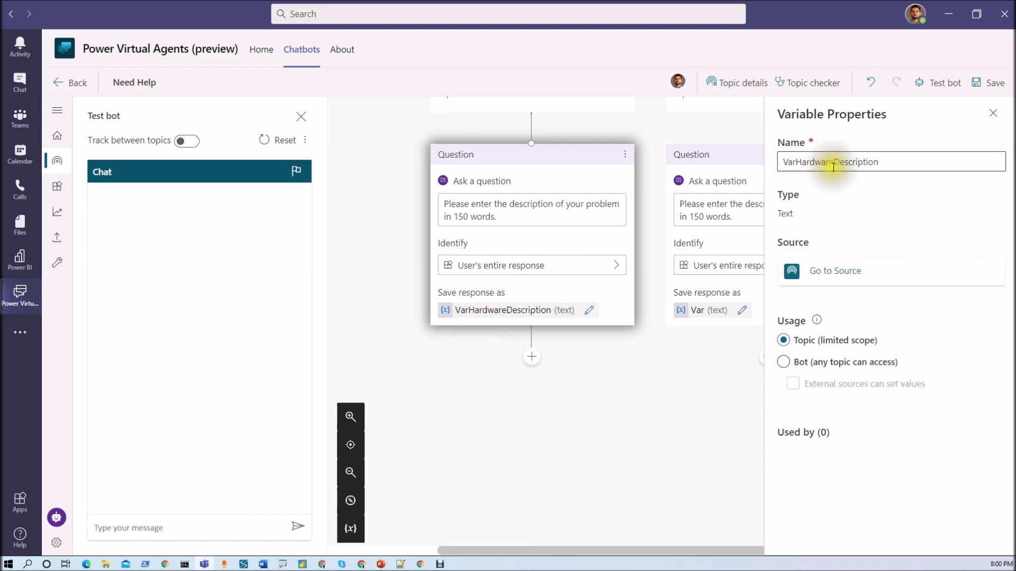
double_click(800, 161)
key("ctrl+c")
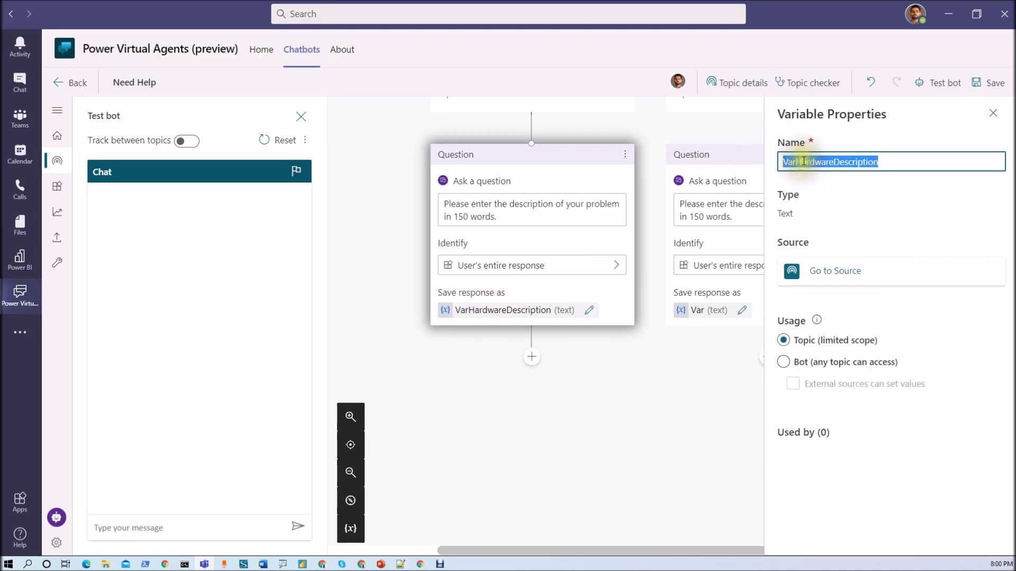
left_click(726, 311)
left_click(805, 164)
double_click(806, 163)
key("ctrl+v")
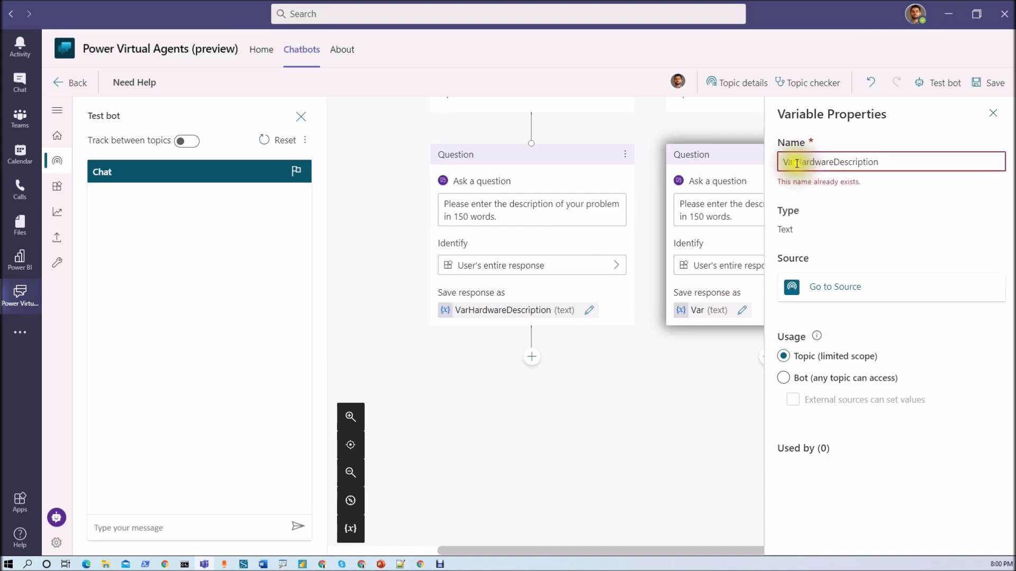
left_click_drag(796, 163, 833, 163)
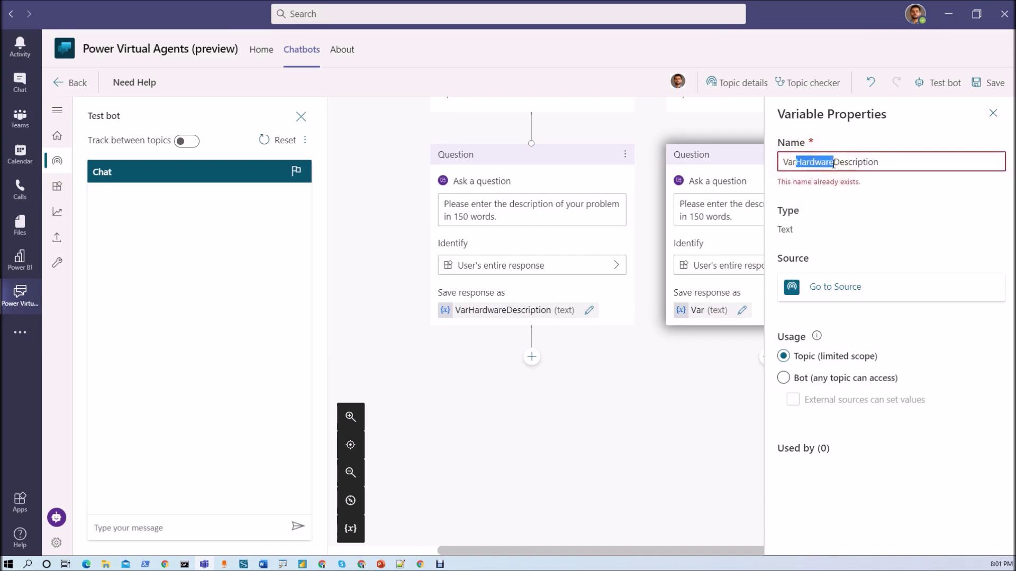
type("Softwar")
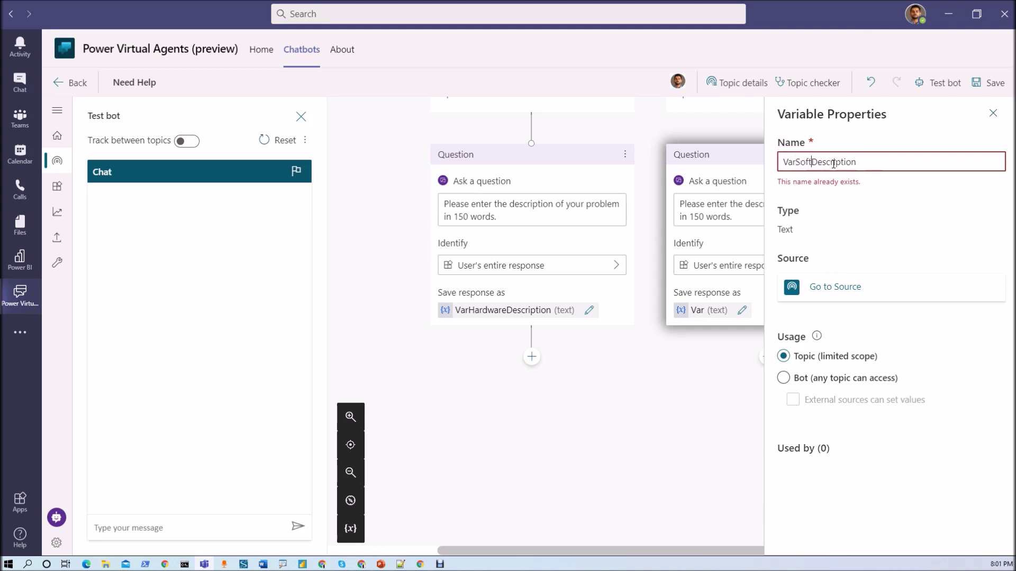
type("e")
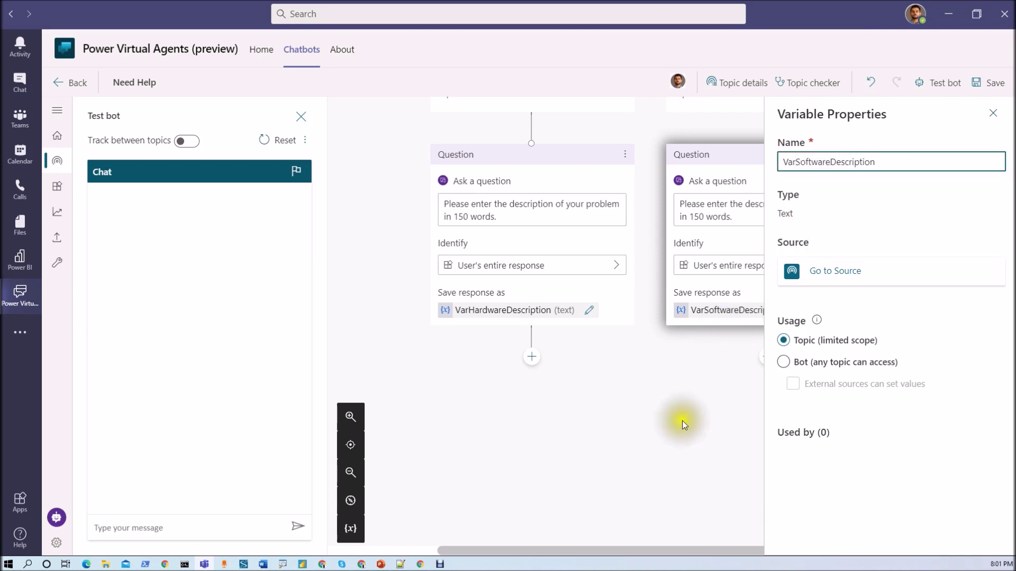
left_click(993, 113)
Switch to Chrome to view the IT Admin list on the SharePoint site
scroll(595, 369, "up", 2)
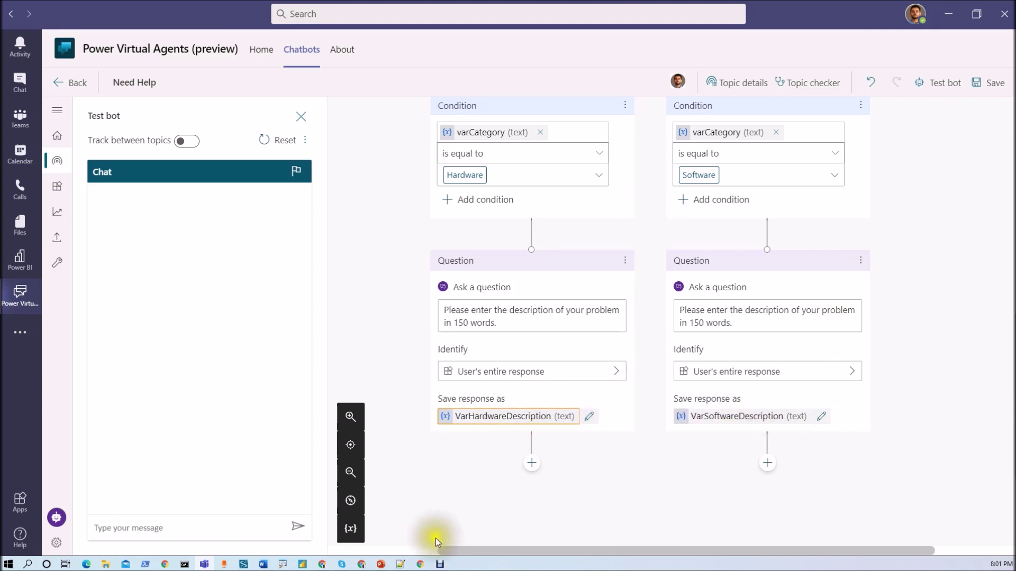
left_click(362, 566)
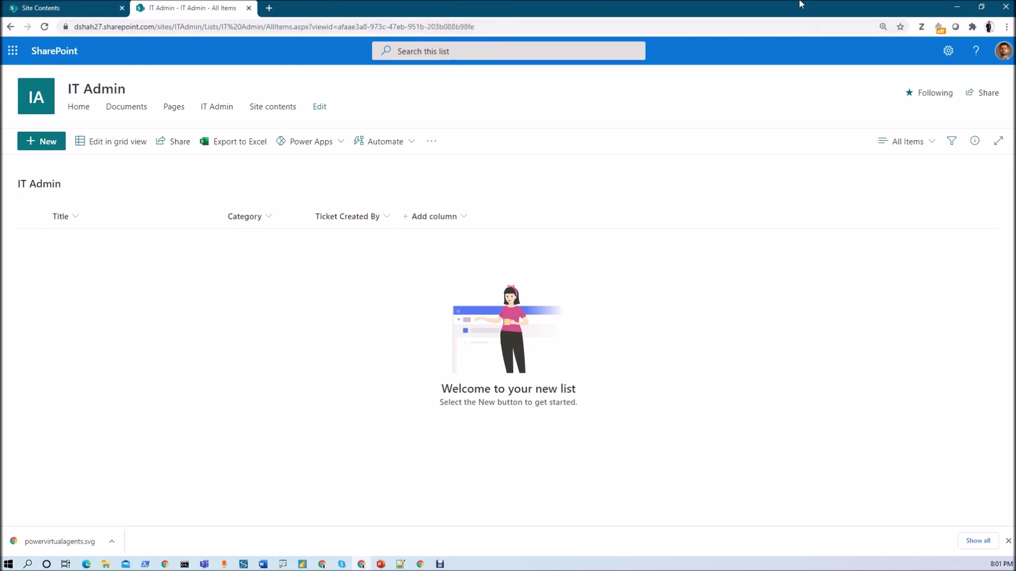
Return to Teams, save the Need Help topic, and create a new flow as an action after the Hardware branch's question
left_click(964, 8)
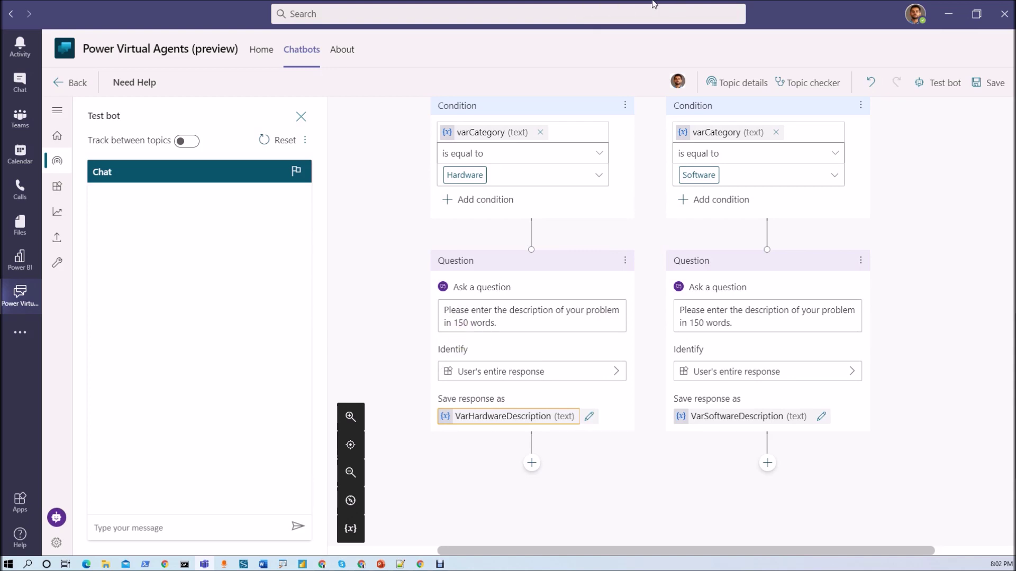
left_click(992, 91)
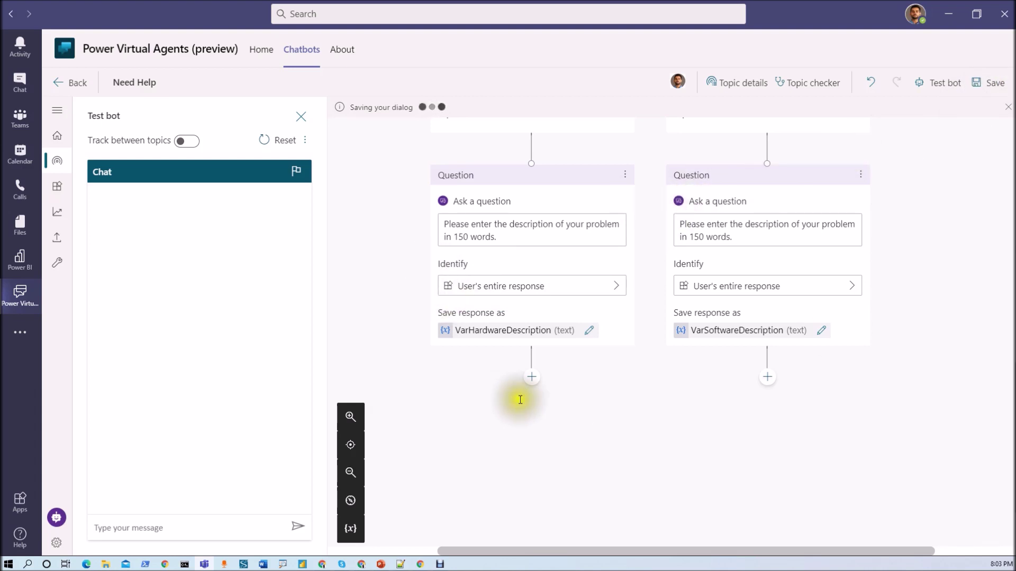
left_click(531, 378)
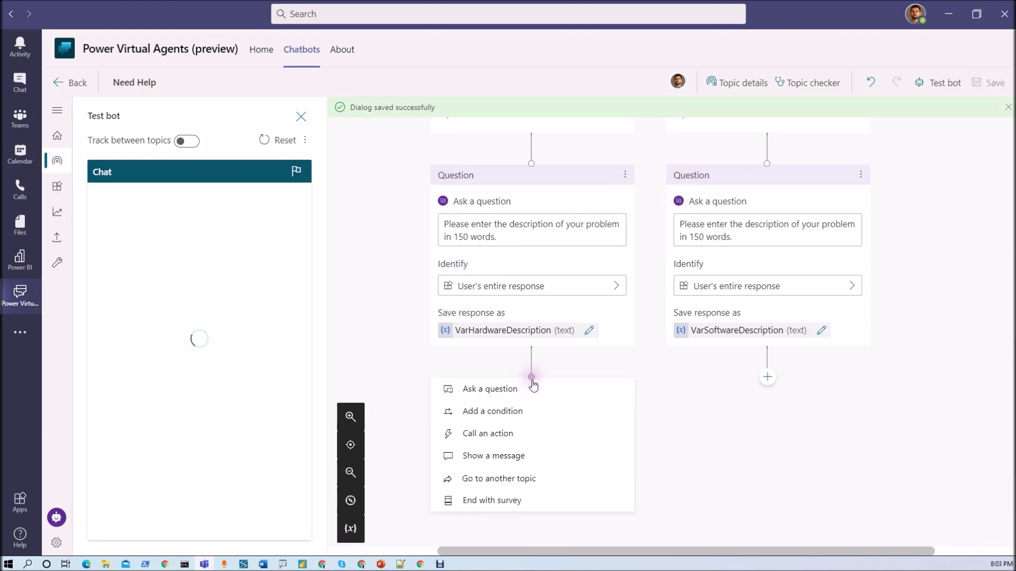
left_click(503, 432)
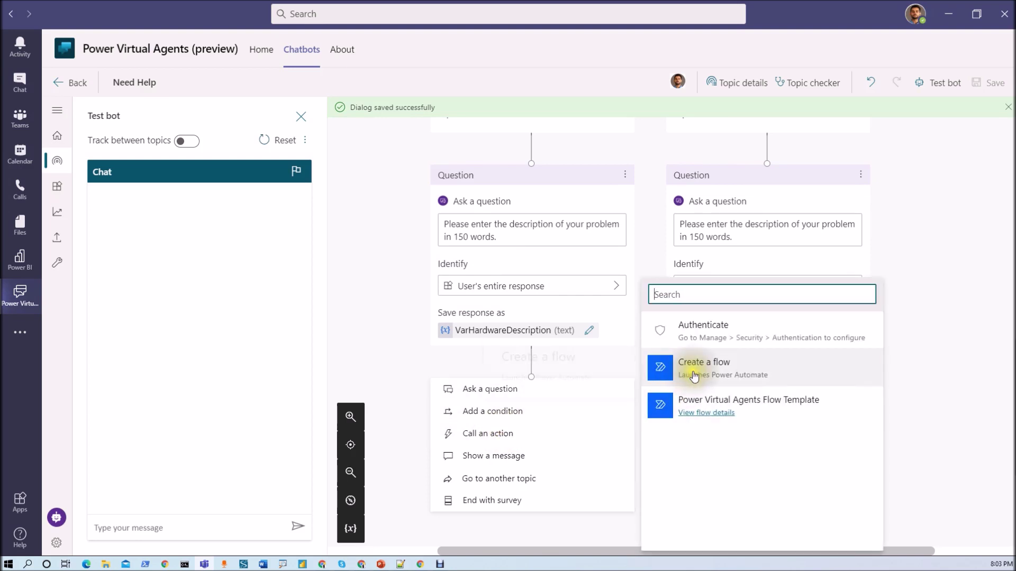
left_click(686, 372)
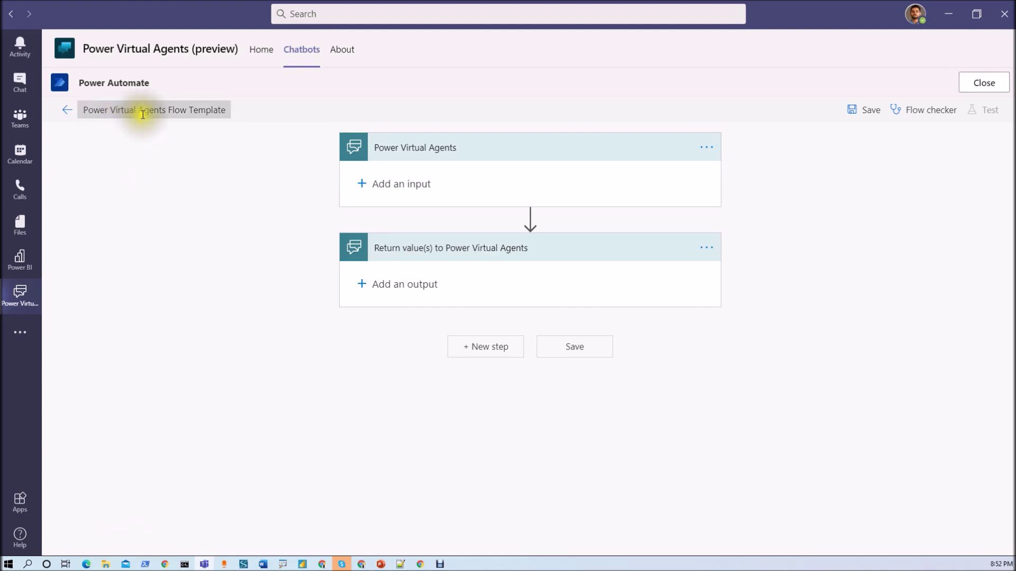
Rename the flow to "Generate Ticket" and save it
left_click(186, 112)
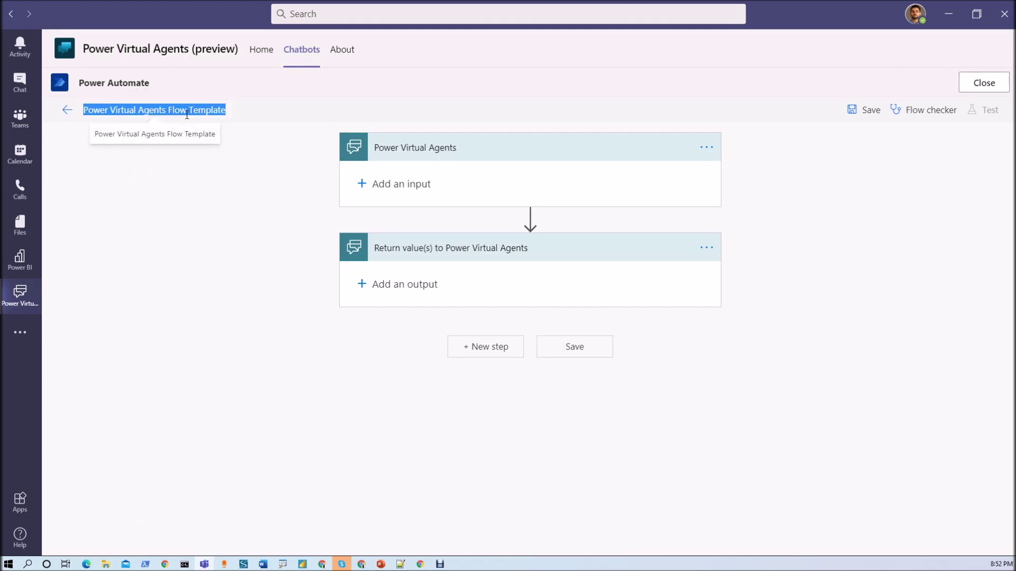
type("Generate Ticket")
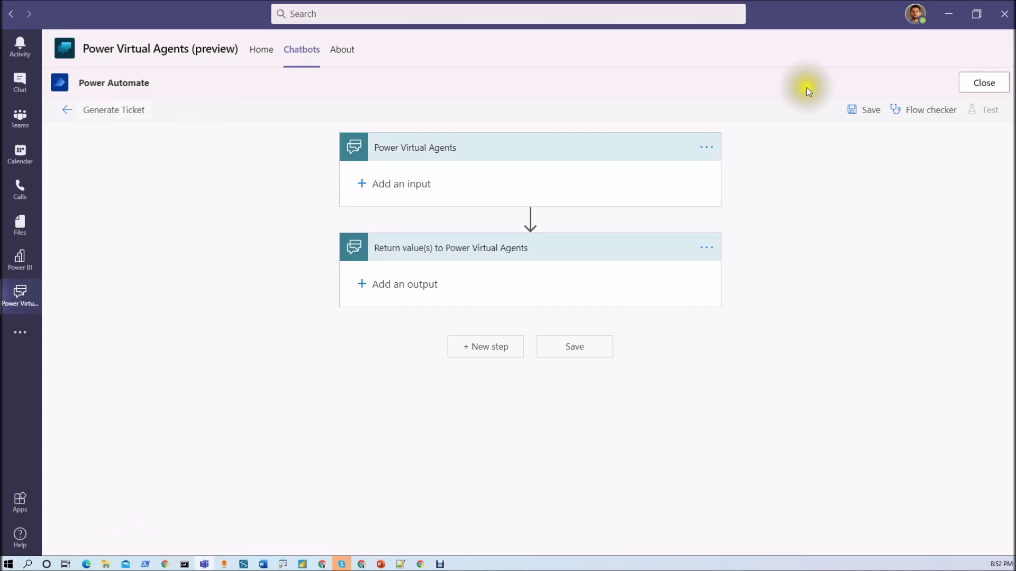
left_click(862, 113)
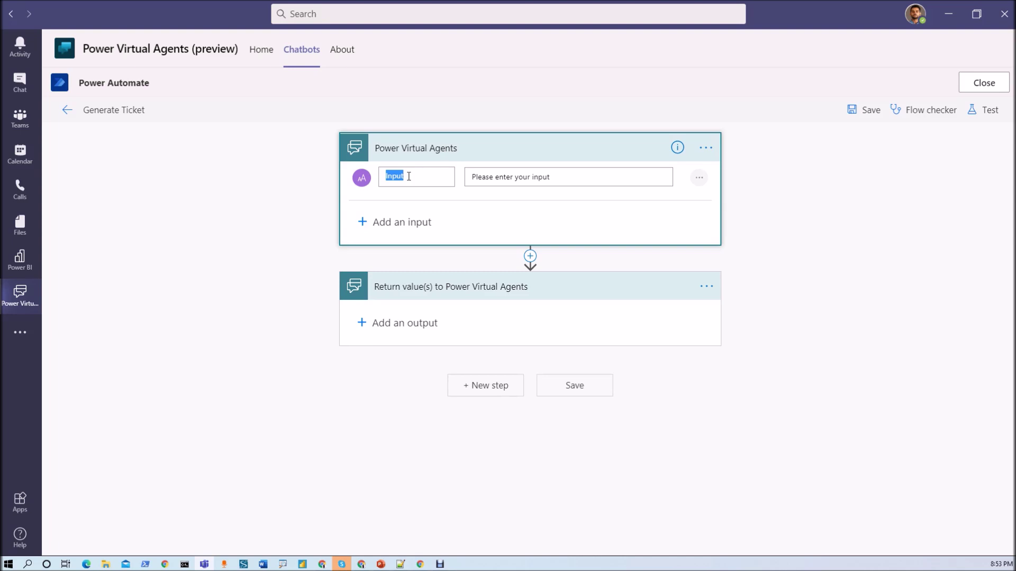
Define three text inputs on the flow's Power Virtual Agents trigger, named vCategory, vDescription and vUser
type("v")
left_click(360, 223)
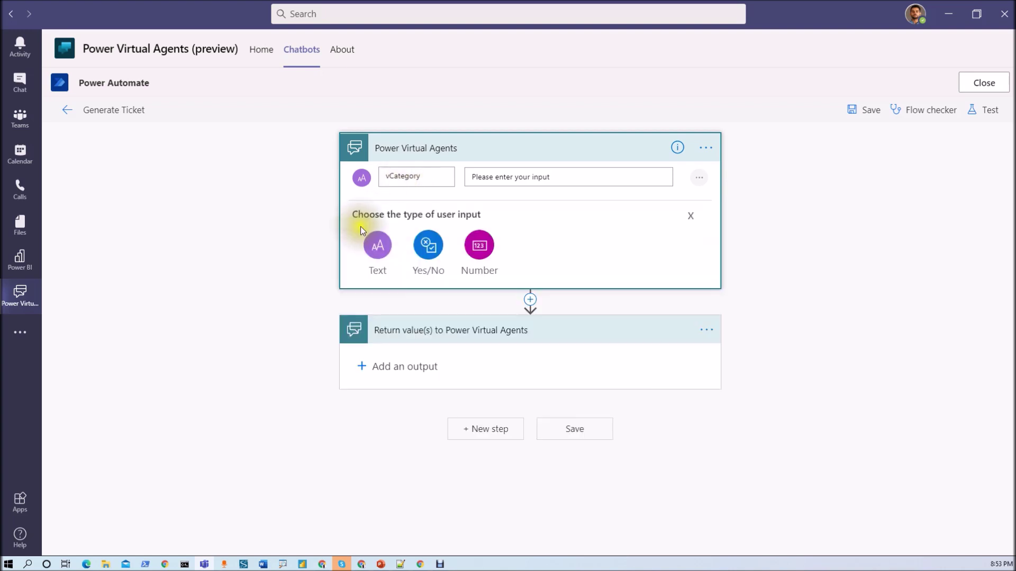
left_click(379, 246)
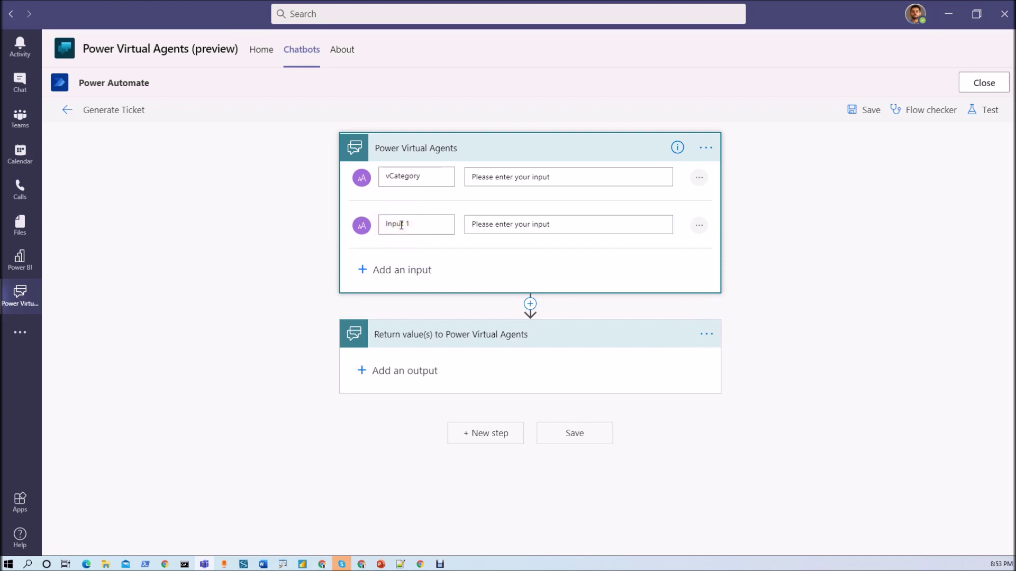
triple_click(401, 224)
type("vDescription")
left_click(379, 272)
left_click(377, 292)
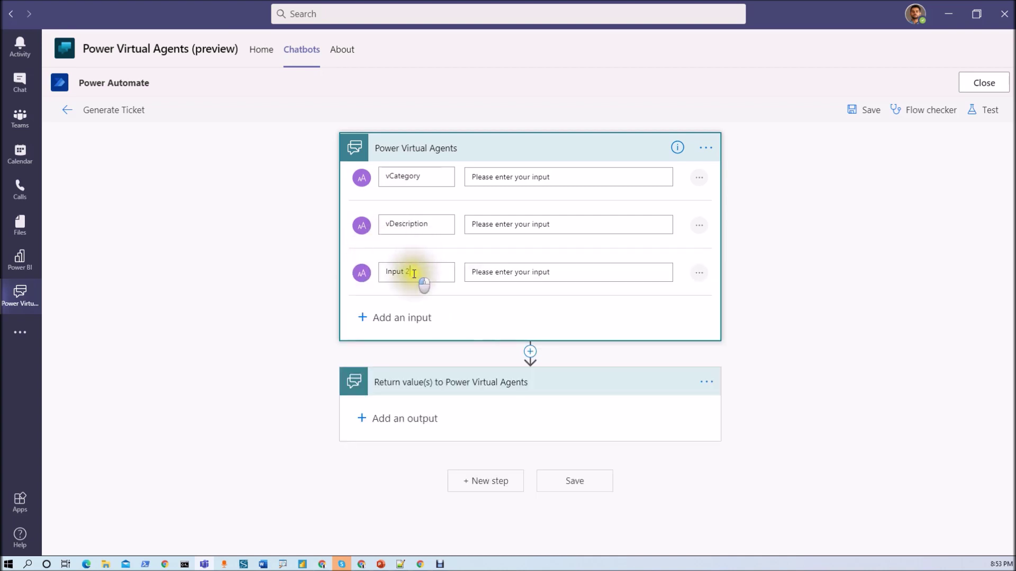
triple_click(414, 273)
type("vUser")
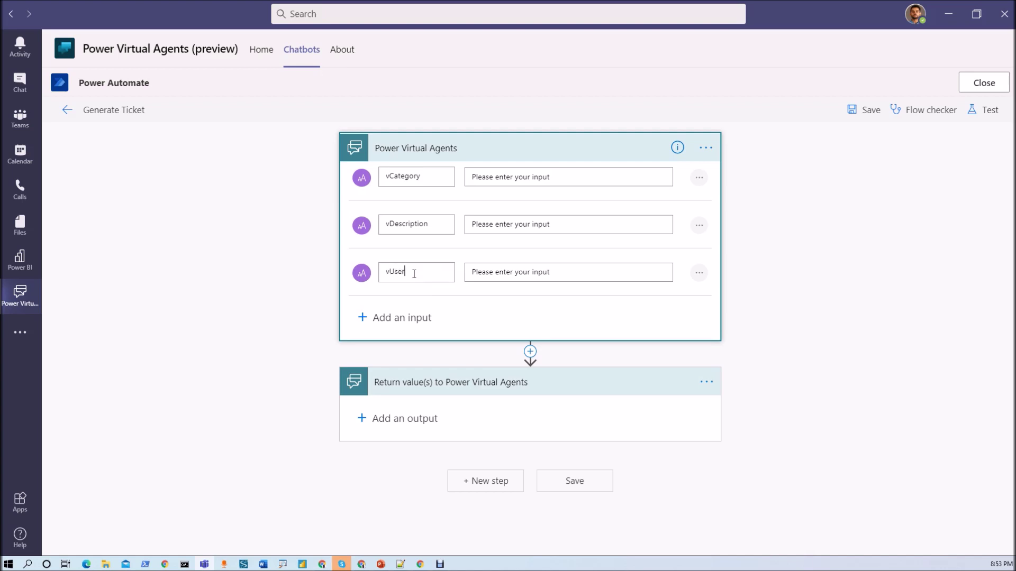
Insert a SharePoint Create item action between the Power Virtual Agents trigger and the return values step
left_click(530, 352)
left_click(543, 369)
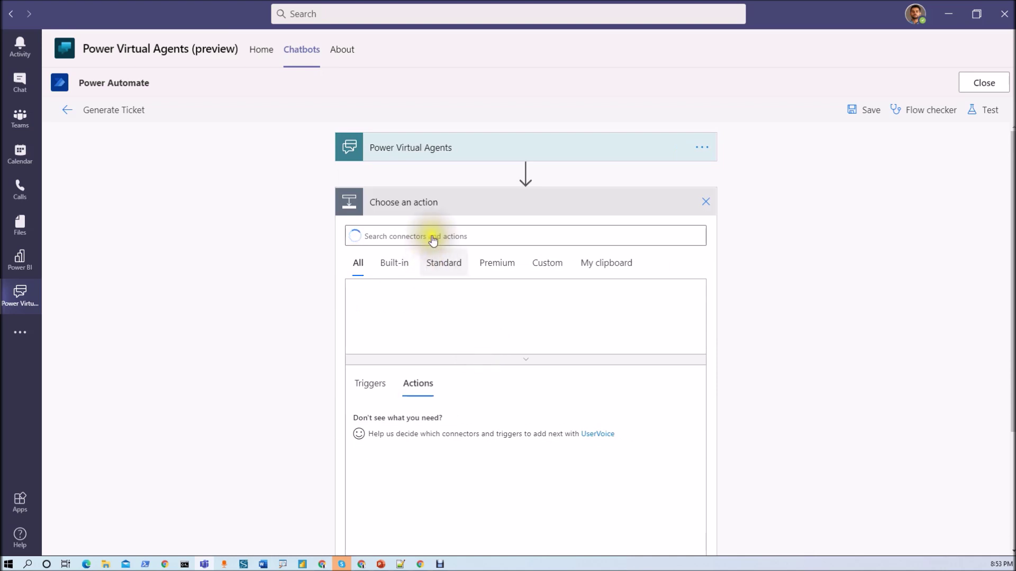
type("create")
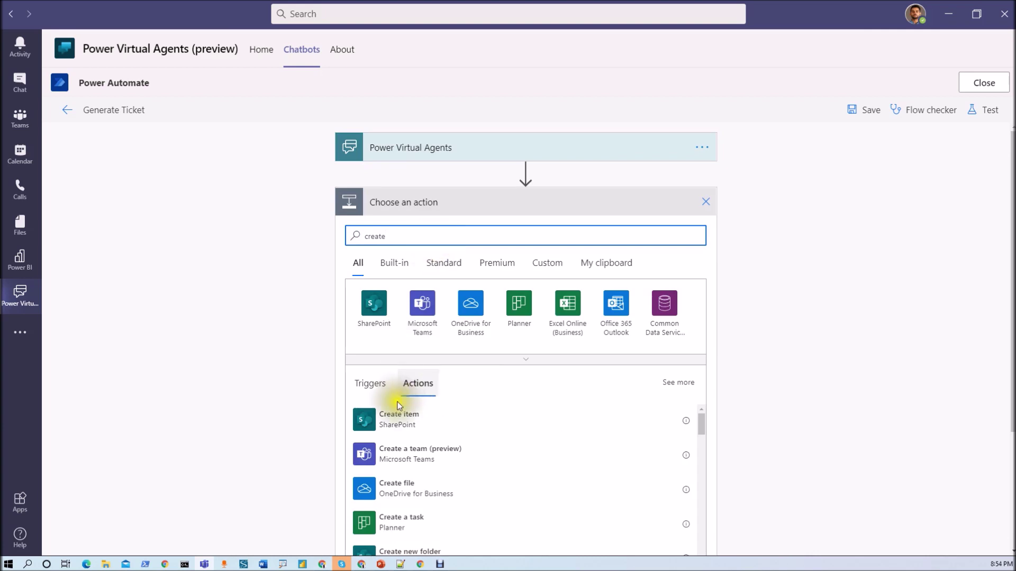
left_click(389, 418)
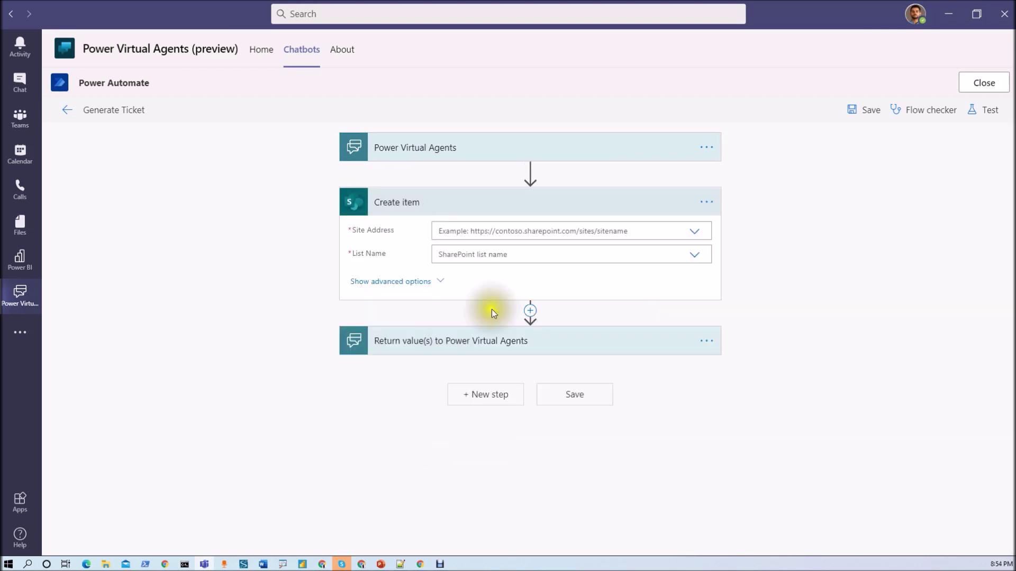
Enter the IT Admin site's URL, copied from Chrome and ending in /sites/ITAdmin, as a custom site address for Create item
left_click(695, 233)
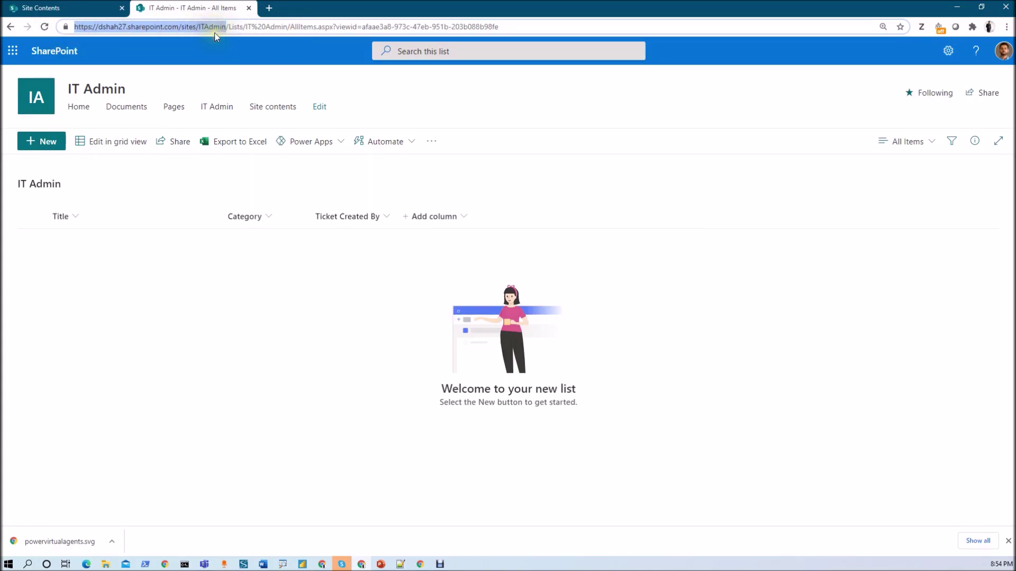
key("alt+Tab")
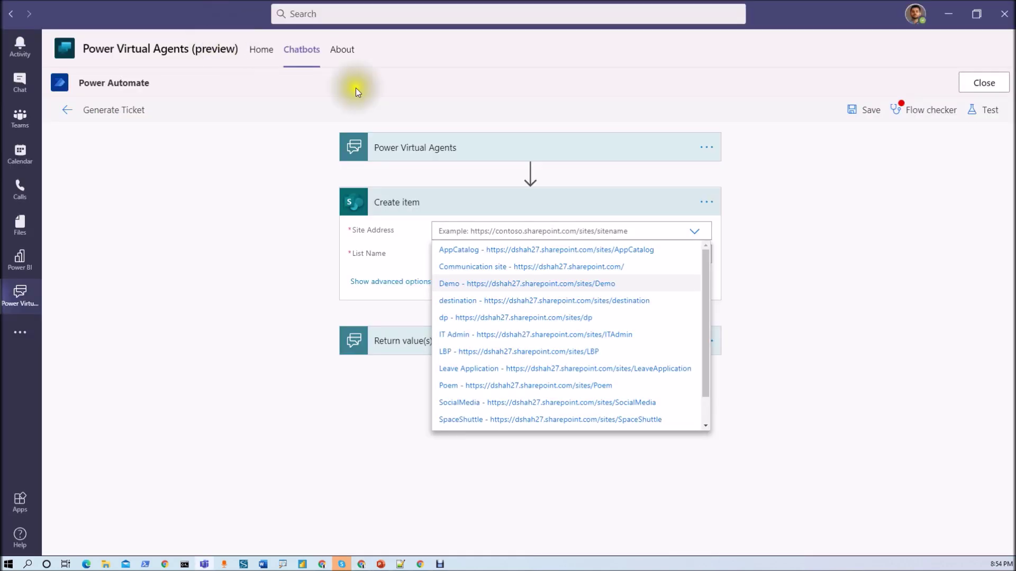
scroll(503, 386, "down", 1)
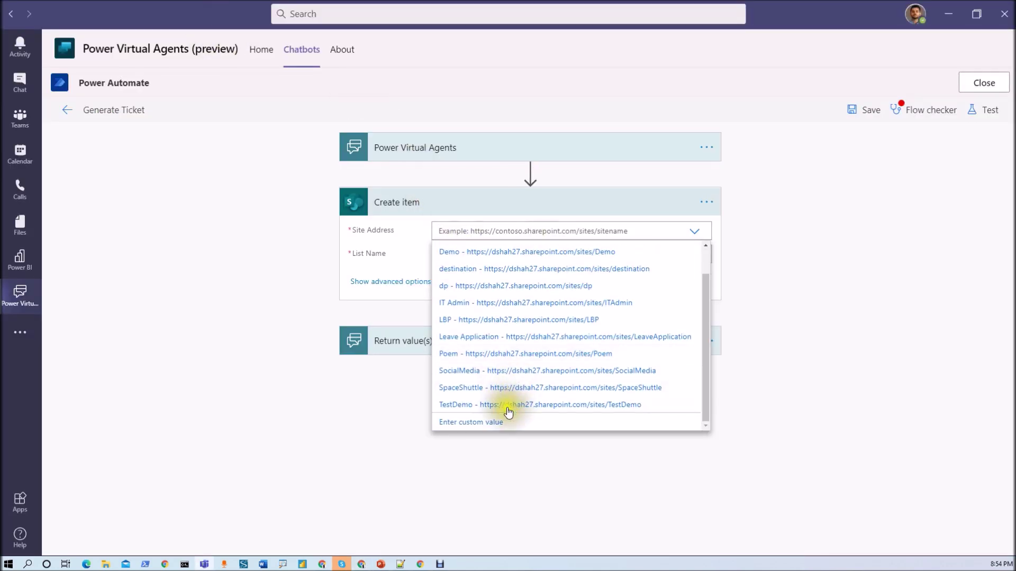
left_click(496, 421)
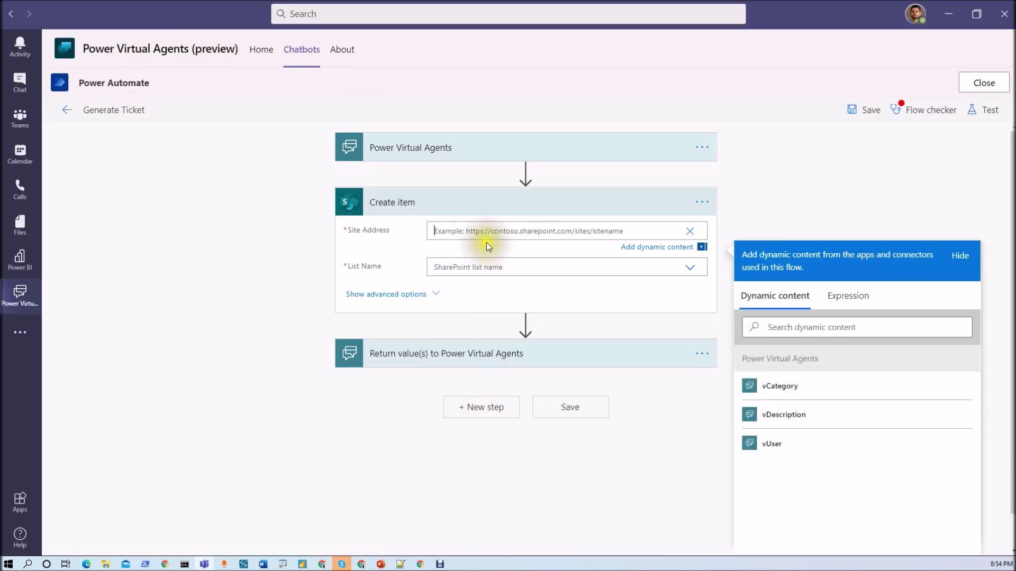
type("https://dshah27.sharepoint.com/sites/ITAdmin")
Select IT Admin as the list for Create item and add a trailing slash to the site address
left_click(472, 267)
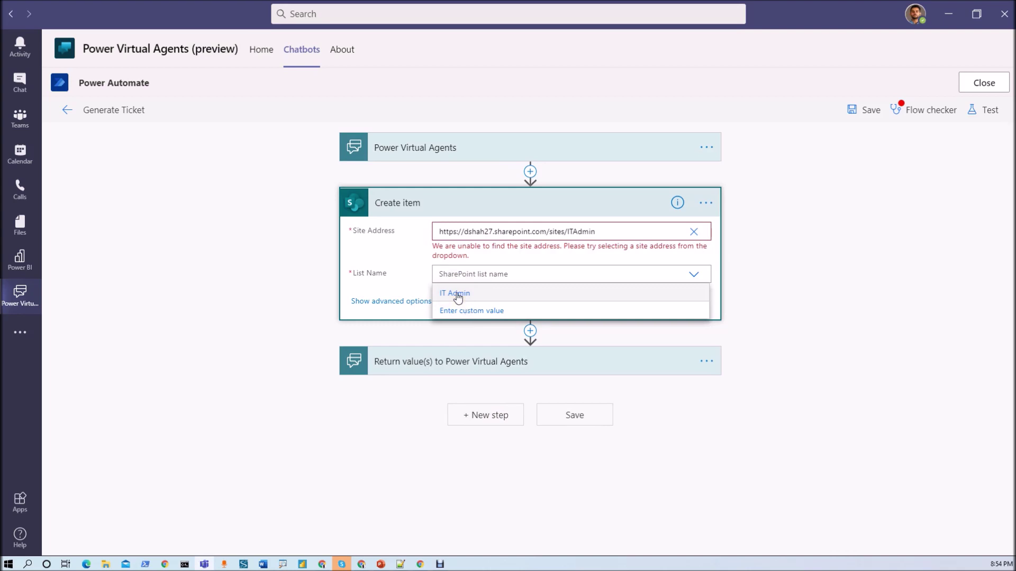
left_click(458, 294)
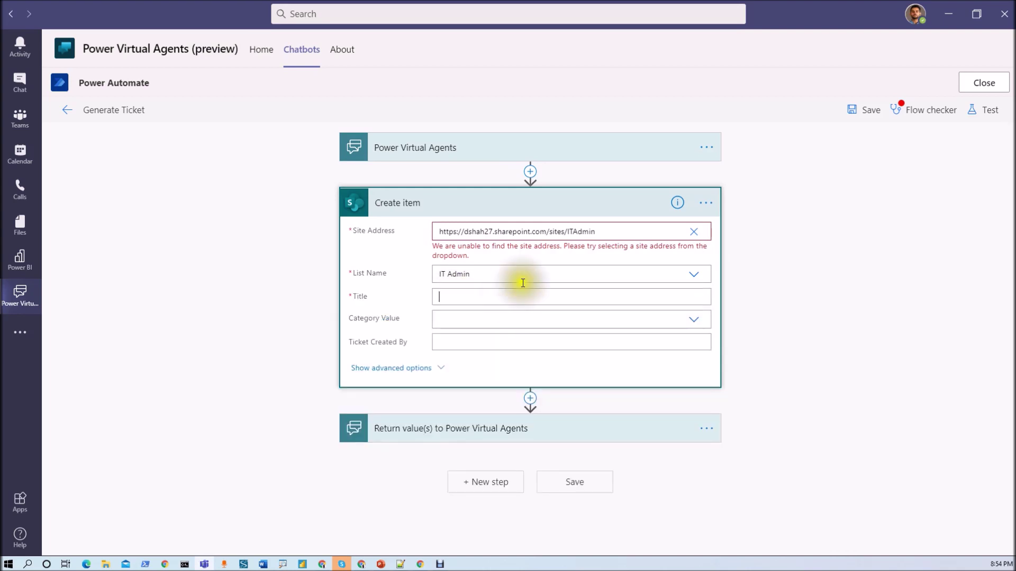
left_click(601, 231)
type("/")
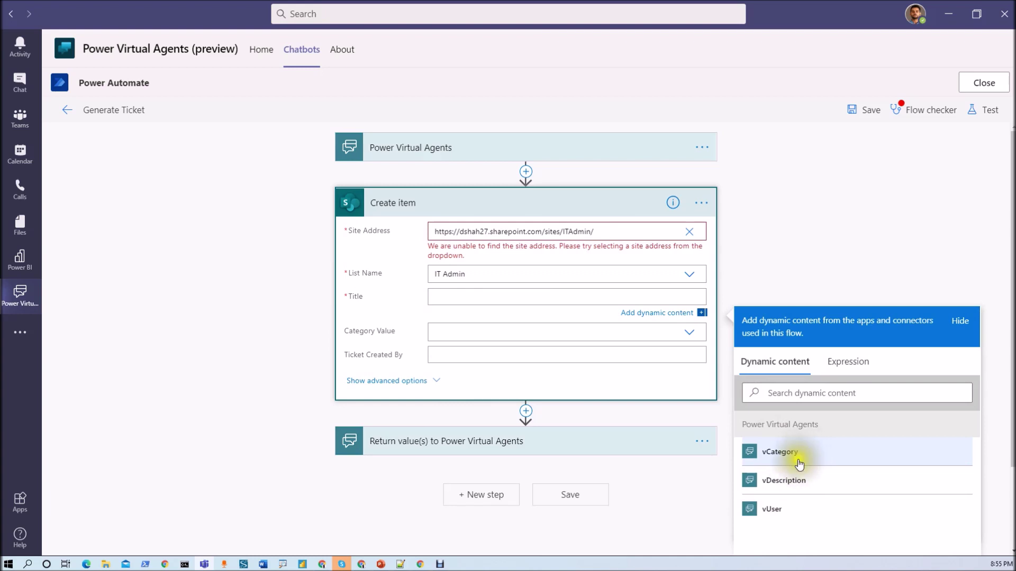
Map Create item's Title to vDescription, Category Value to vCategory as a custom value, and Ticket Created By to vUser
left_click(789, 480)
left_click(480, 337)
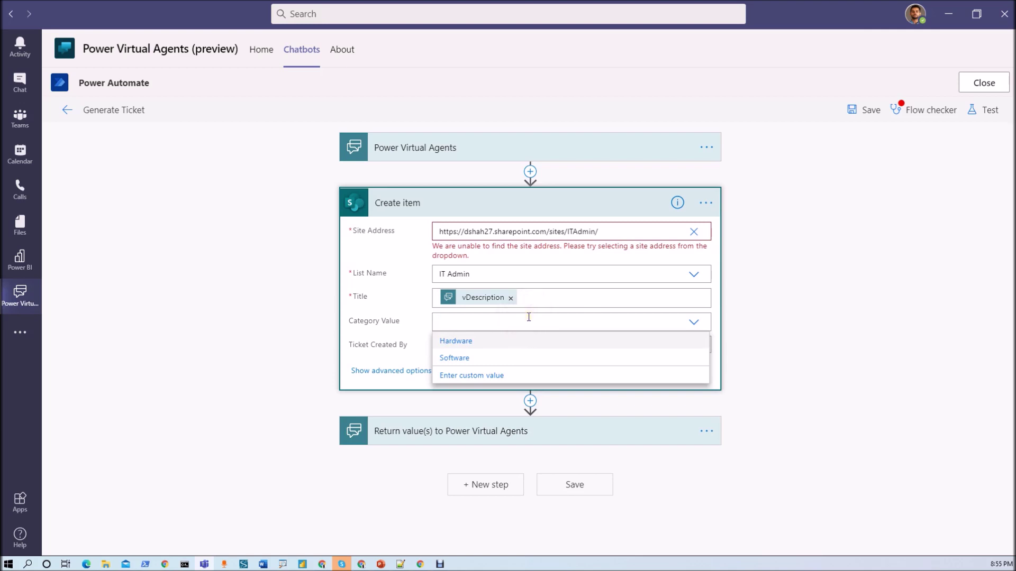
left_click(491, 376)
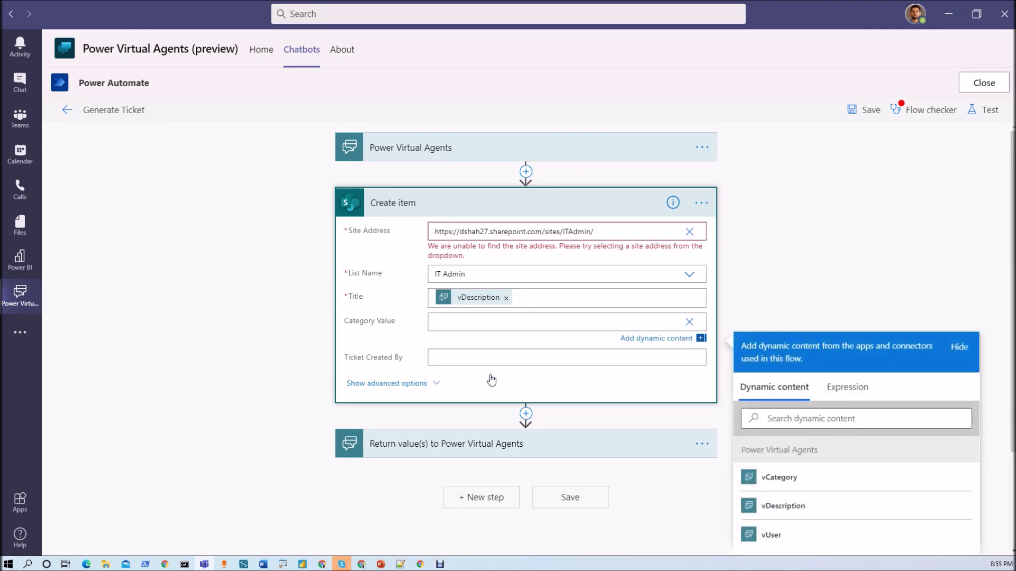
left_click(792, 477)
left_click(448, 359)
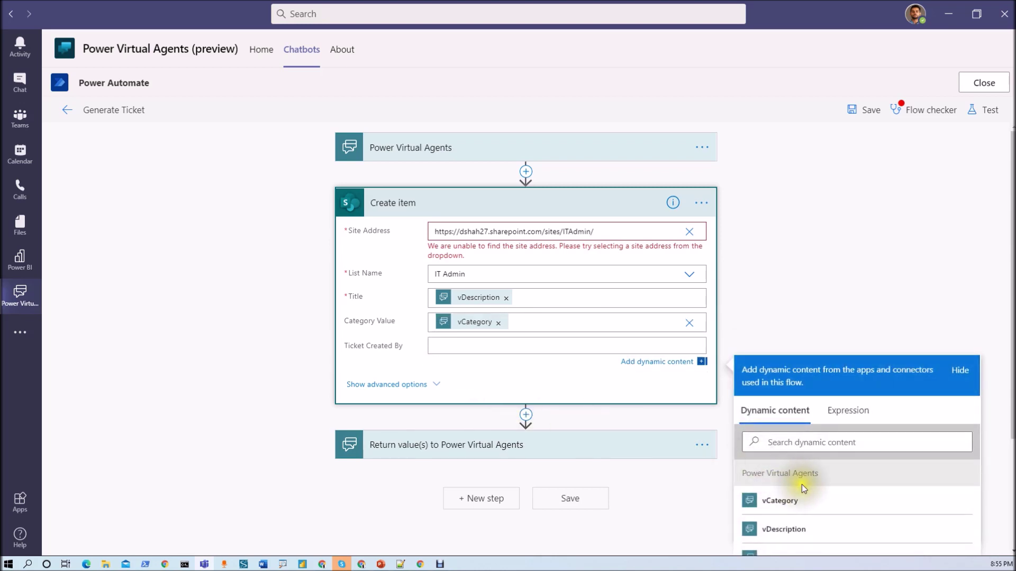
scroll(801, 484, "down", 2)
left_click(782, 459)
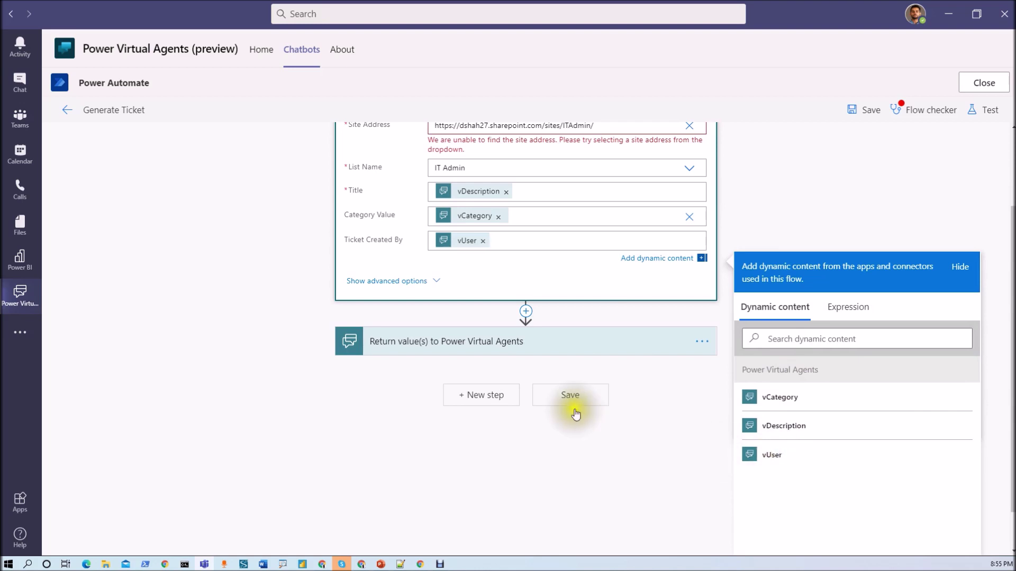
Save the Generate Ticket flow with its configured Create item action
scroll(590, 399, "up", 1)
scroll(589, 399, "up", 2)
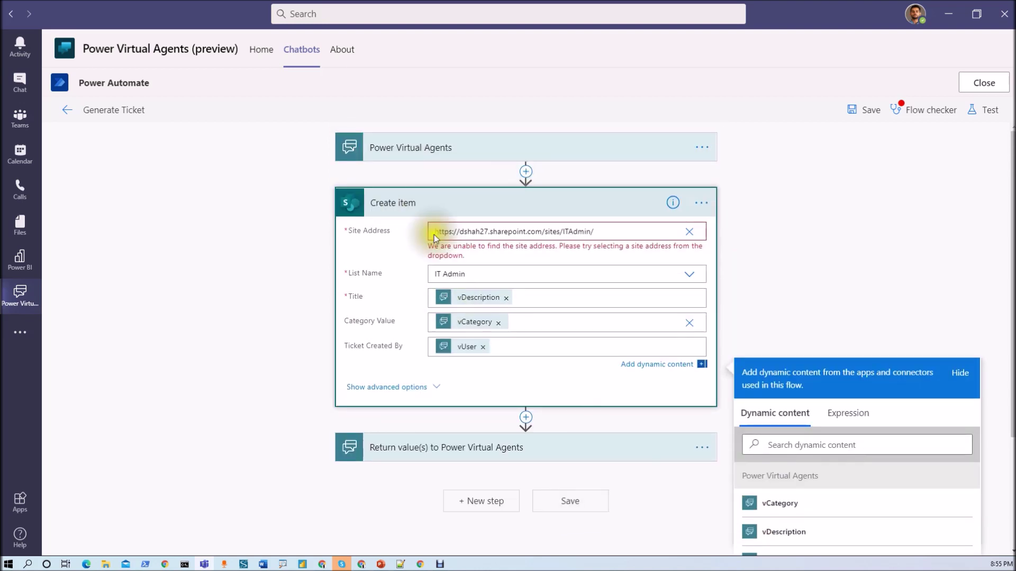
left_click(870, 112)
left_click(870, 113)
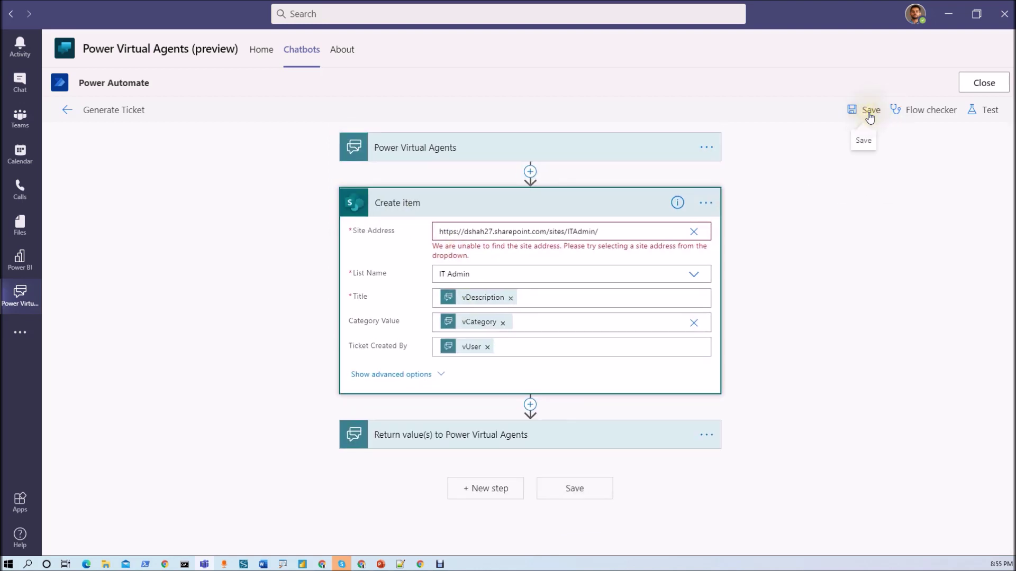
left_click(866, 114)
left_click(867, 115)
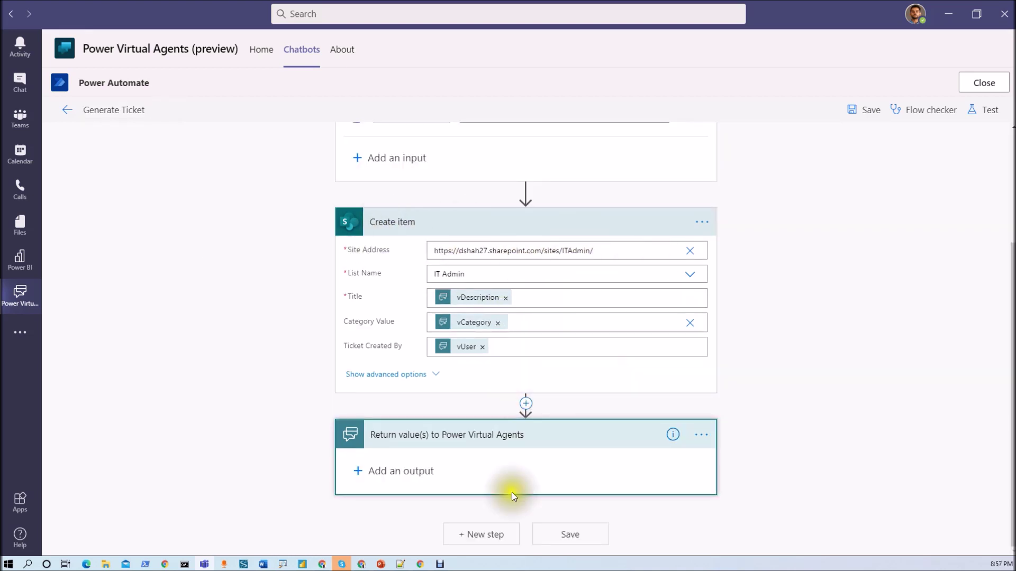
Add a text output named vResponse to the return values step, with the value "The ticket has been generated successfully."
left_click(367, 465)
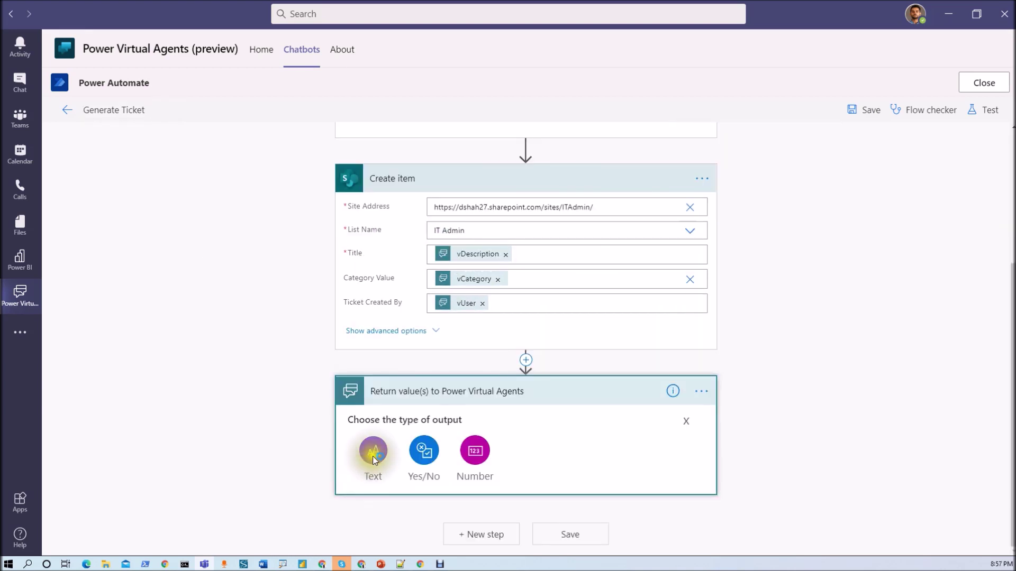
left_click(374, 453)
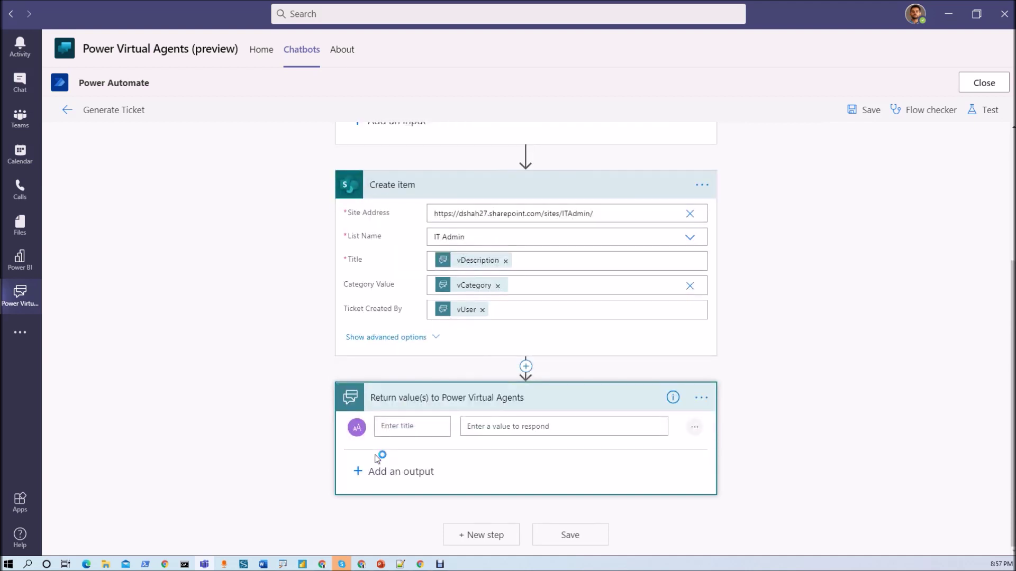
left_click(396, 424)
type("v")
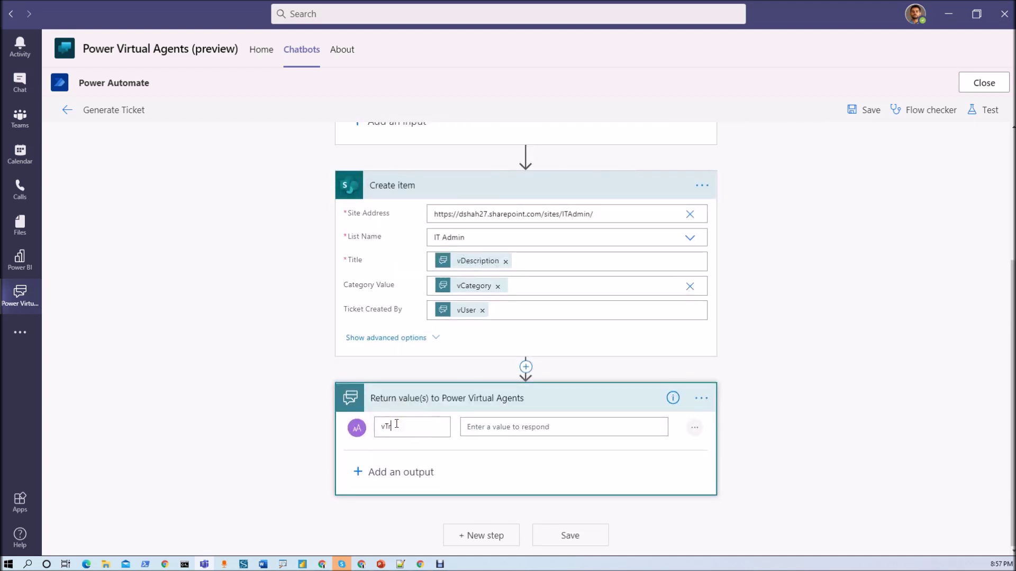
type("R")
type("esponse")
left_click(485, 429)
type("The ticket has been generated successfull.")
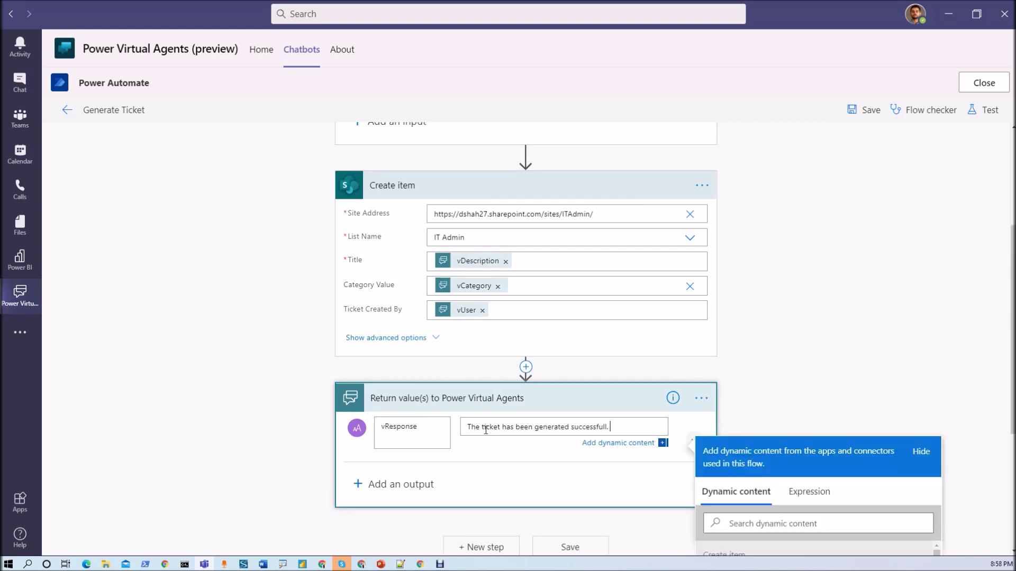
left_click(607, 427)
type("y.")
left_click(807, 357)
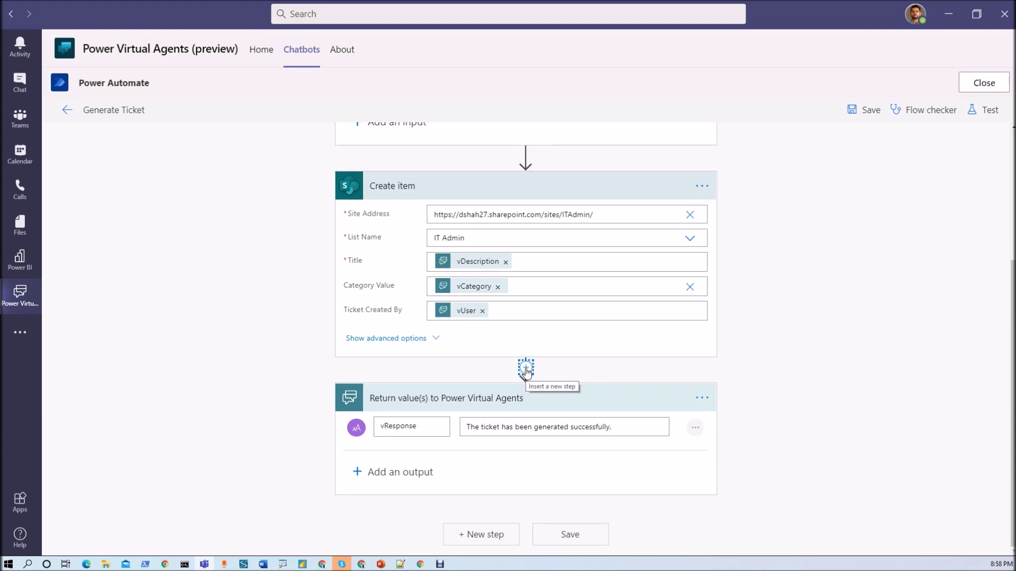
Add a parallel branch after Create item containing a second Return value(s) to Power Virtual Agents action
left_click(525, 368)
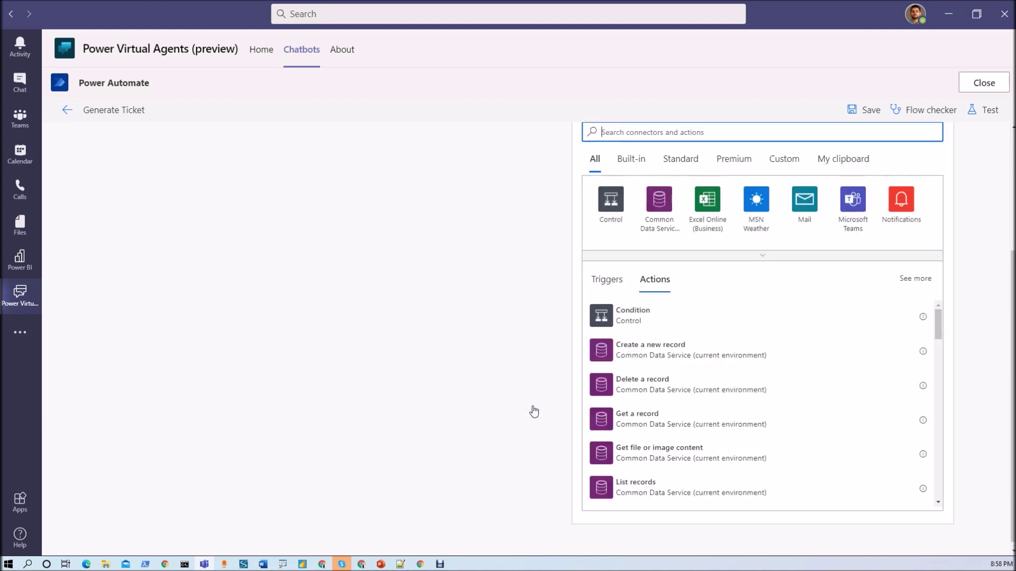
scroll(735, 507, "up", 3)
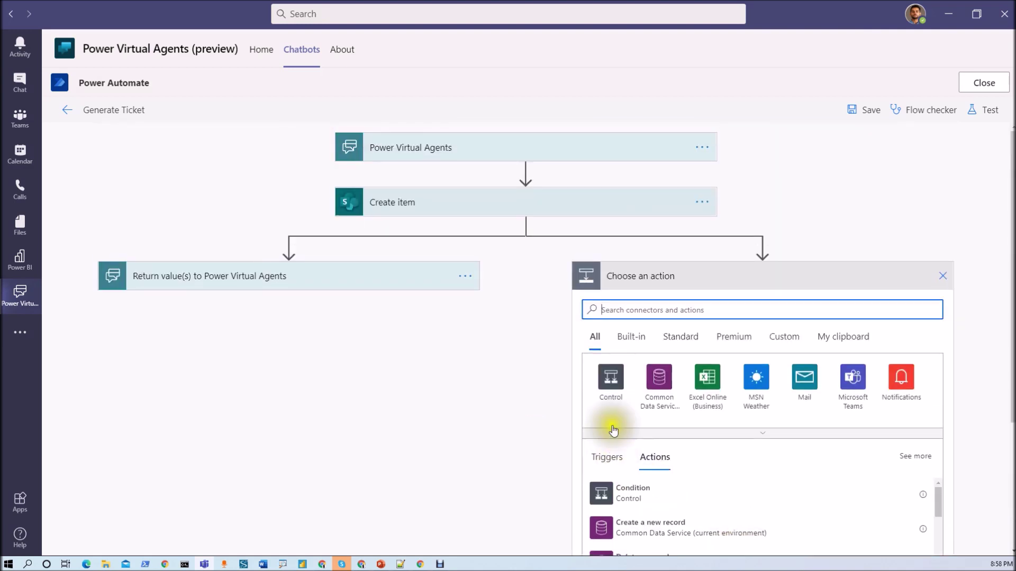
type("return values")
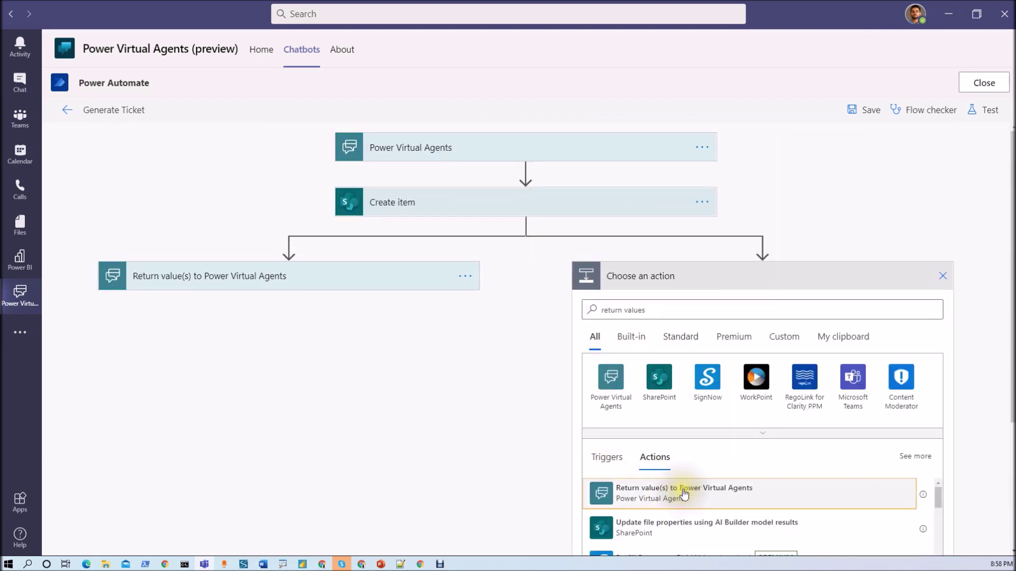
left_click(683, 493)
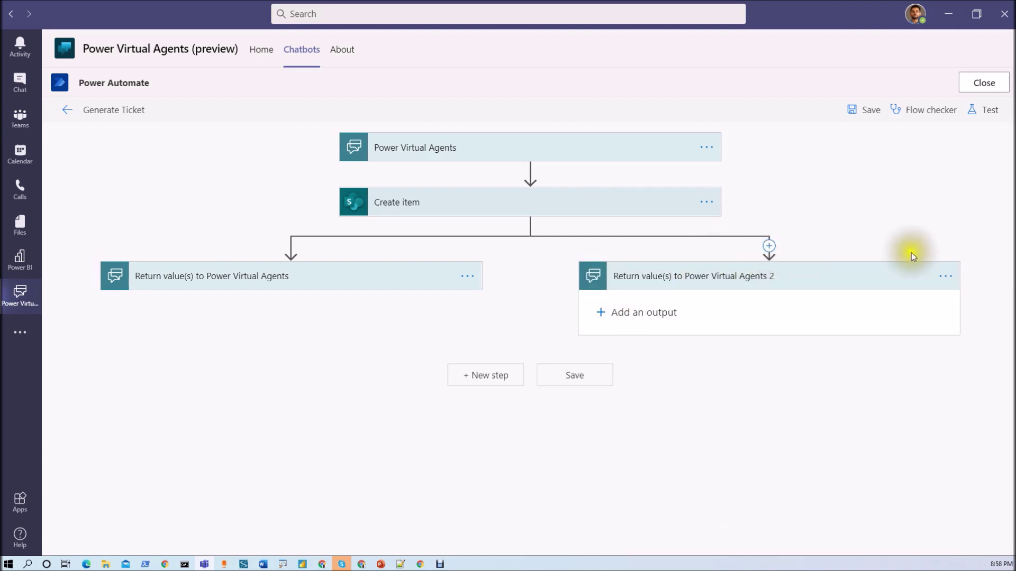
Configure the second return values action to run only after Create item has failed, not when it is successful
left_click(944, 276)
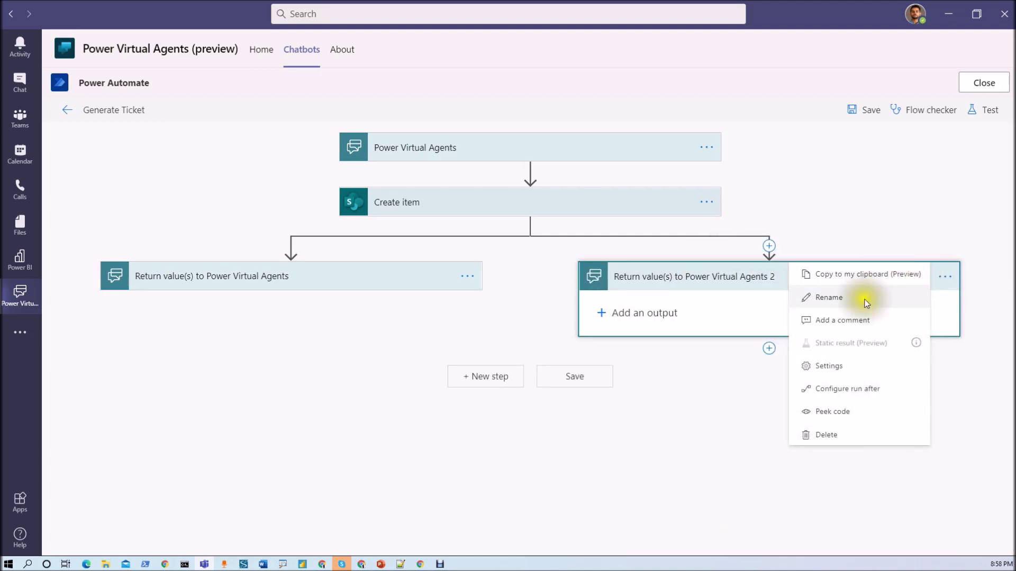
left_click(850, 389)
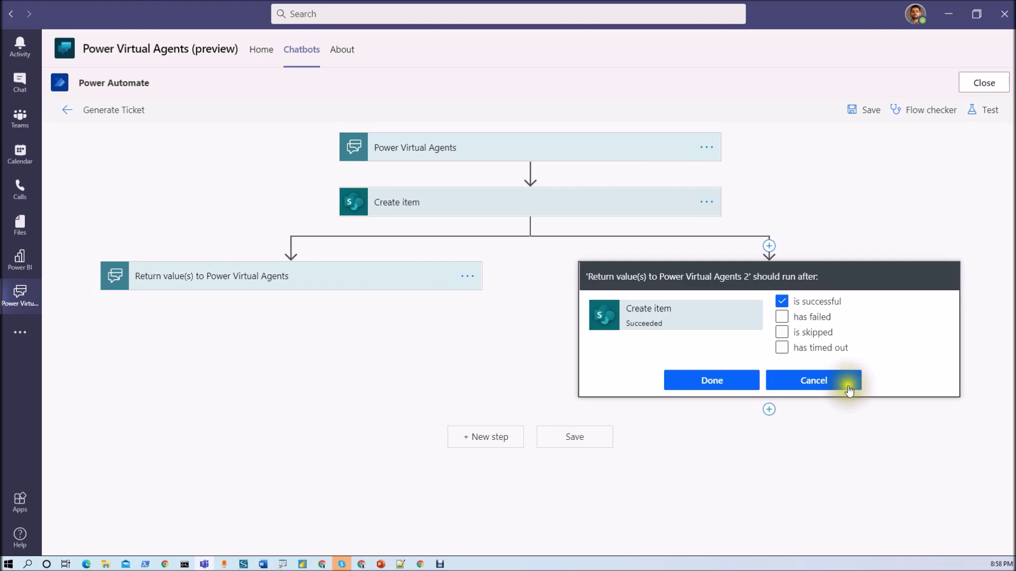
left_click(787, 306)
left_click(784, 317)
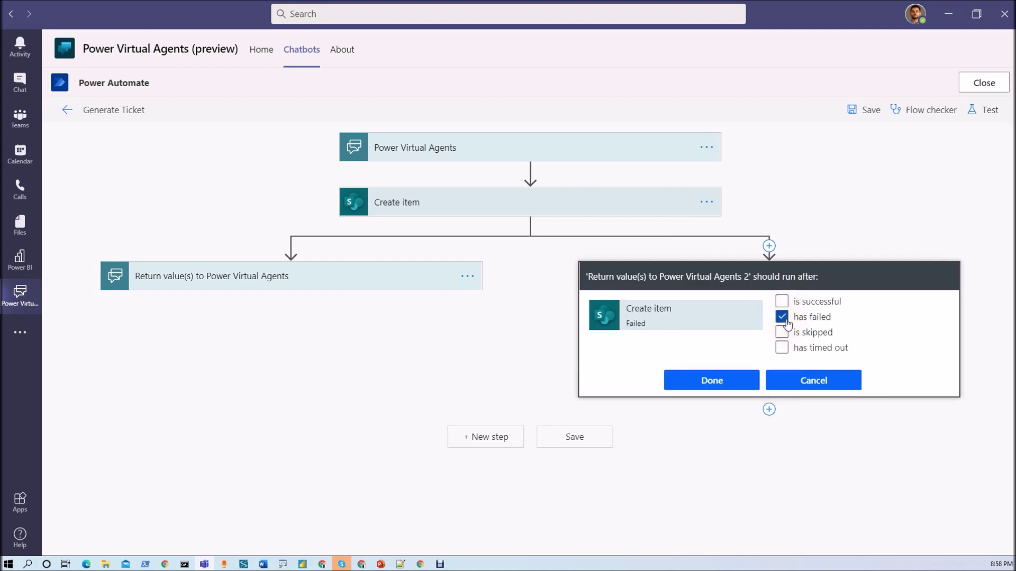
left_click(722, 388)
Add a text output named vResponse to the failure branch's return step, with the value "Something went wrong. Please try after some time.", and save the flow
left_click(607, 316)
left_click(625, 337)
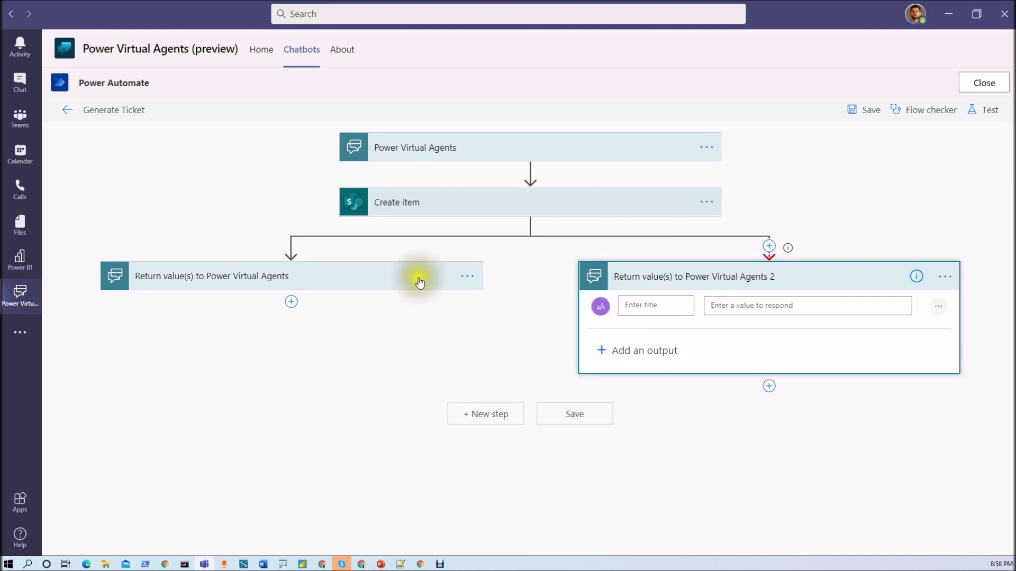
left_click(277, 285)
left_click(751, 306)
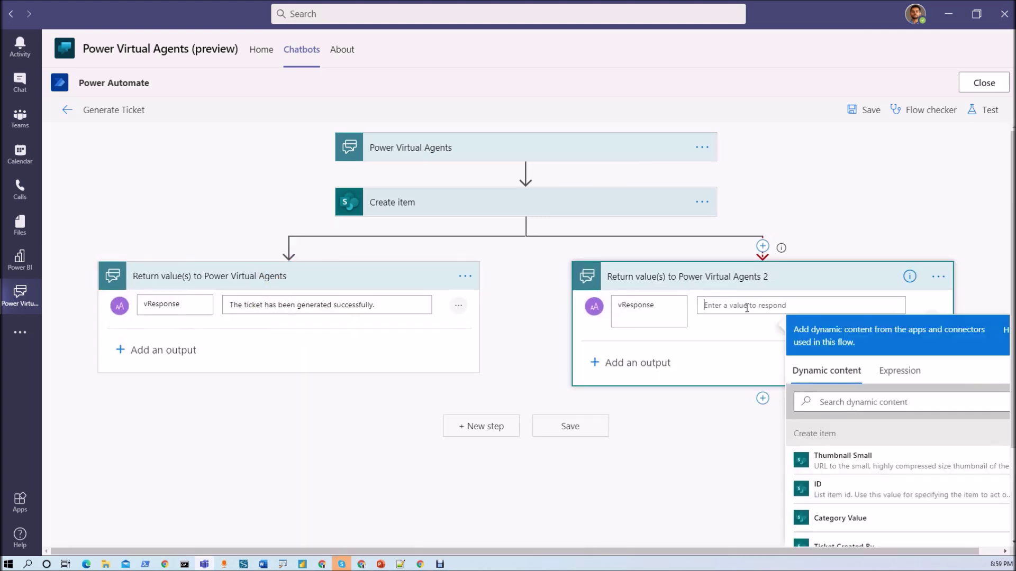
type("Something went wrong. Please tr")
type("y after some time.")
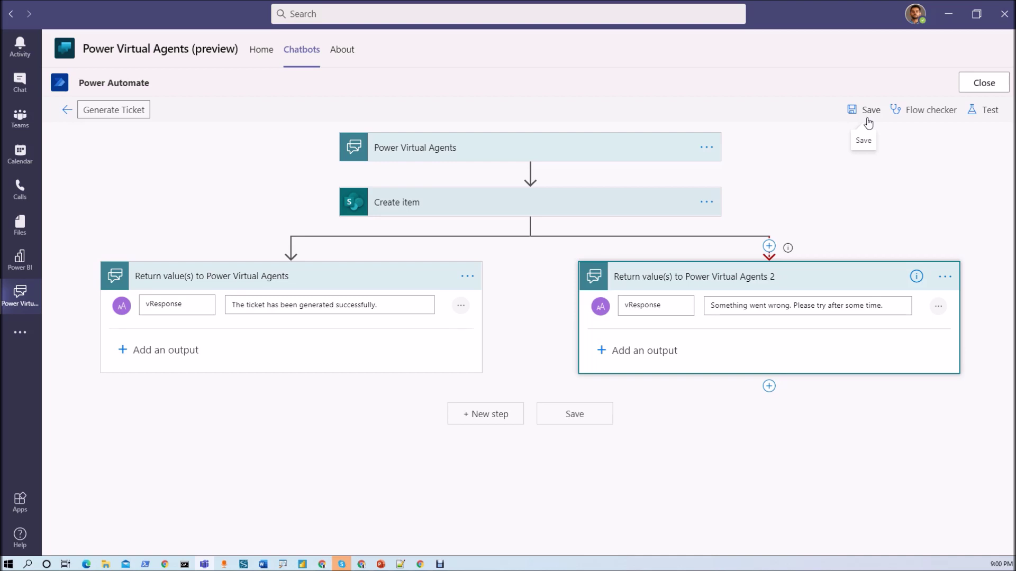
left_click(868, 122)
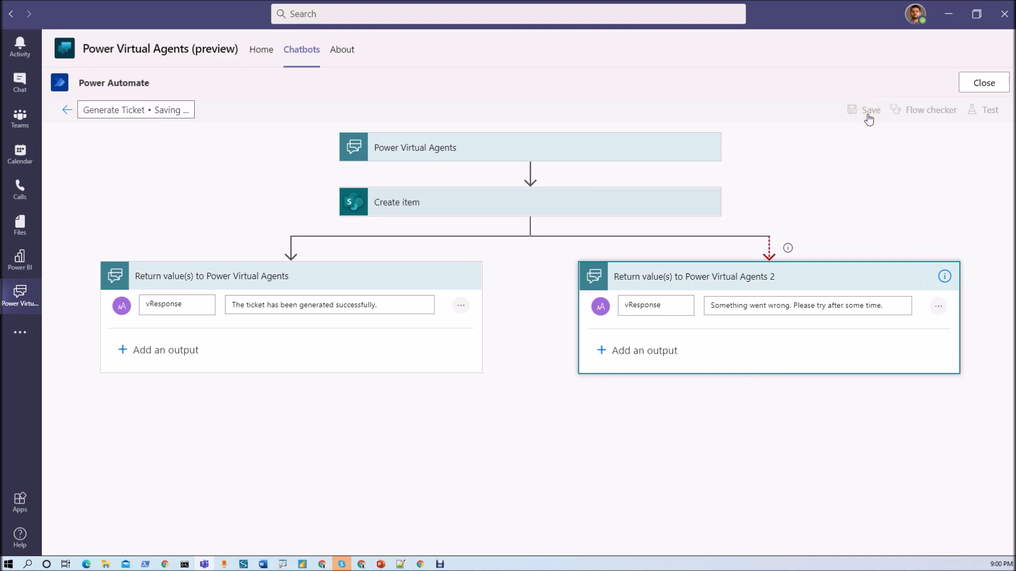
left_click(68, 111)
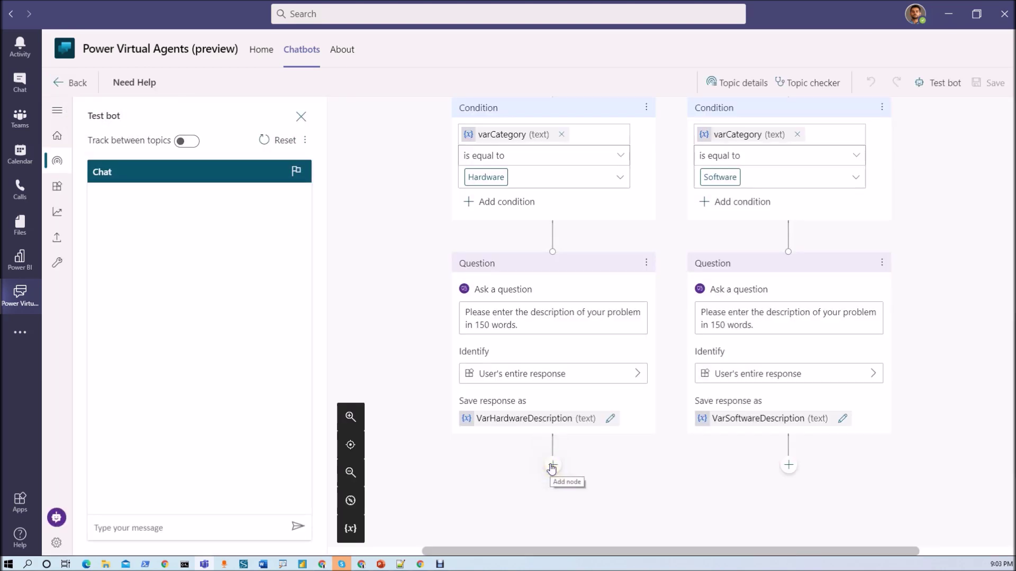
Add a Generate Ticket action call below the Hardware branch's description question in the Need Help topic
left_click(553, 467)
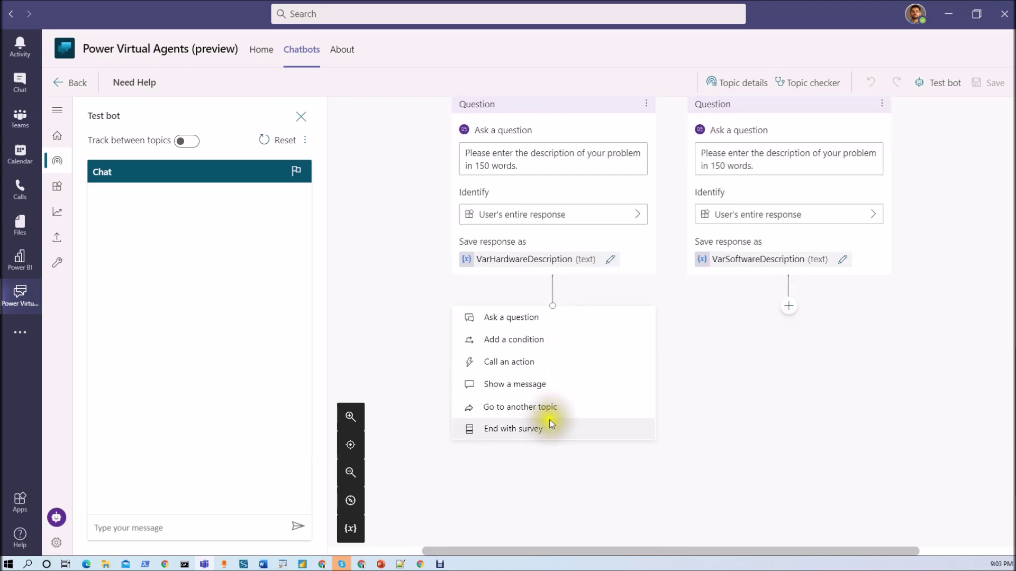
left_click(560, 365)
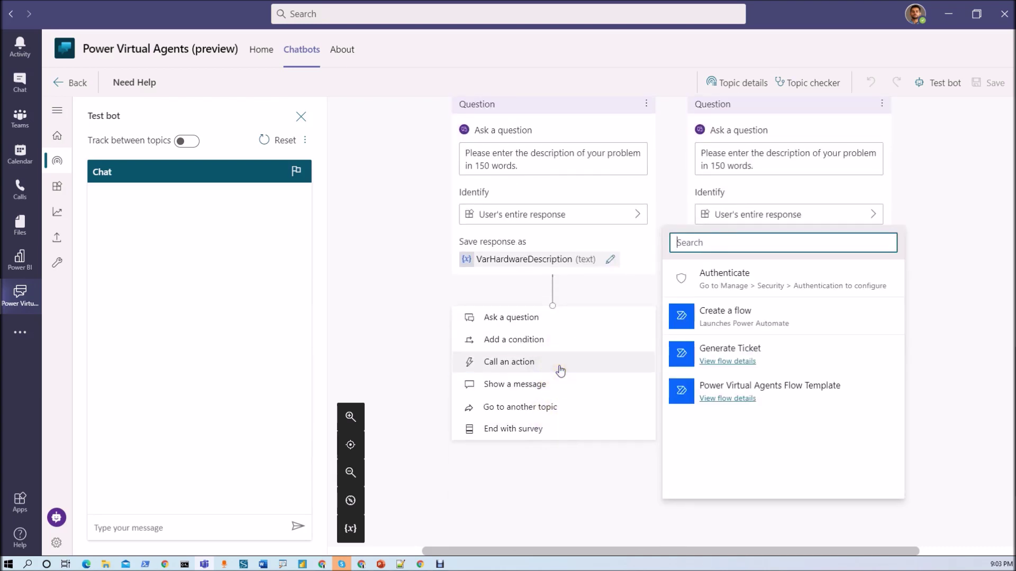
left_click(768, 356)
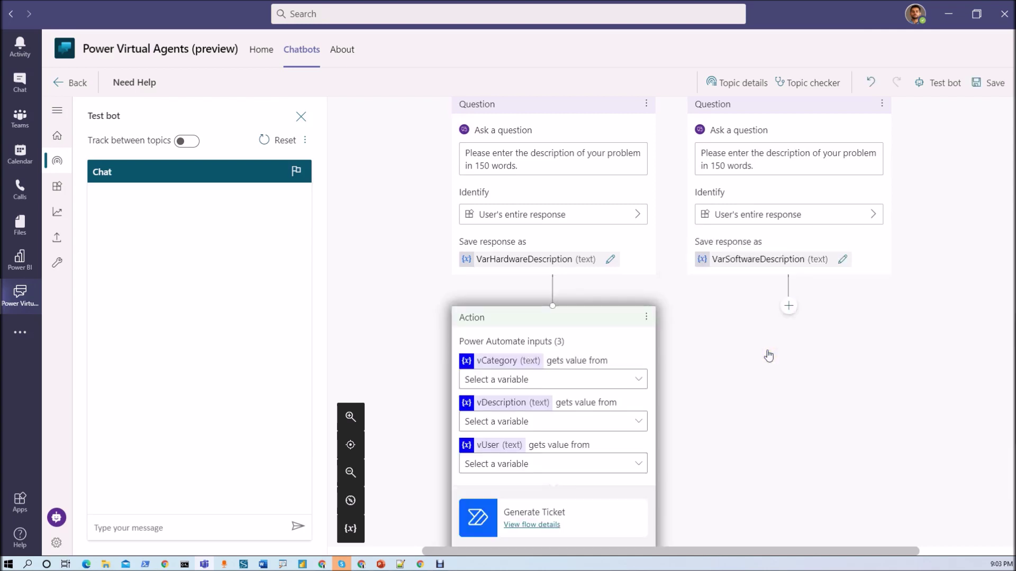
Map the Hardware branch's action inputs: vCategory to varCategory, vDescription to VarHardwareDescription, and vUser to bot.UserDisplayName
left_click(521, 379)
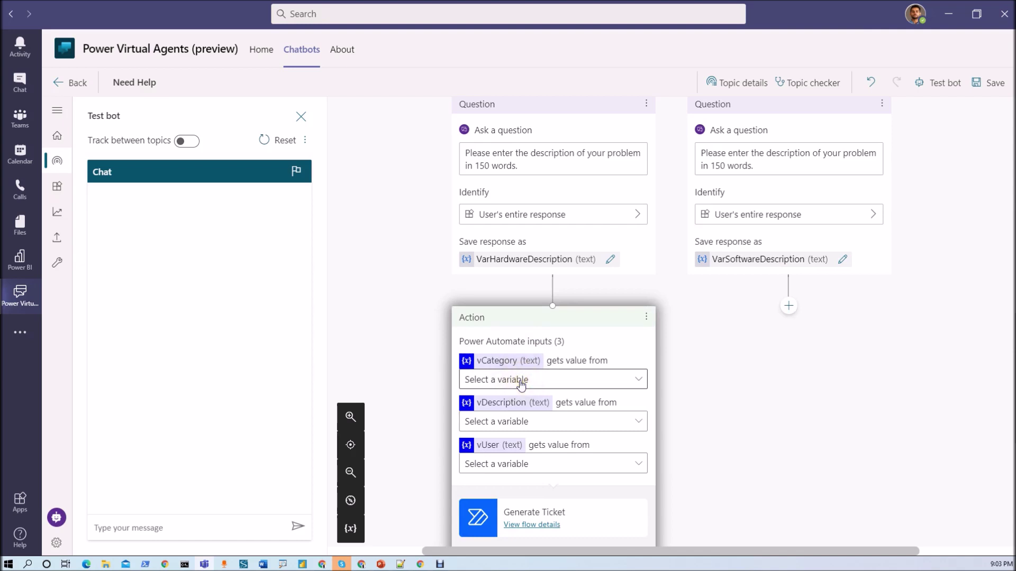
left_click(521, 380)
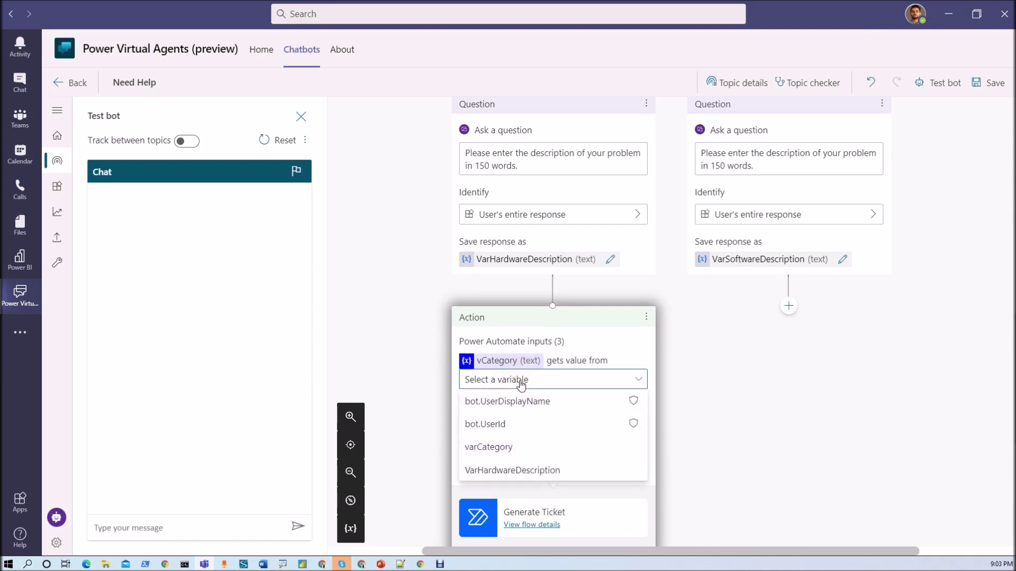
left_click(517, 444)
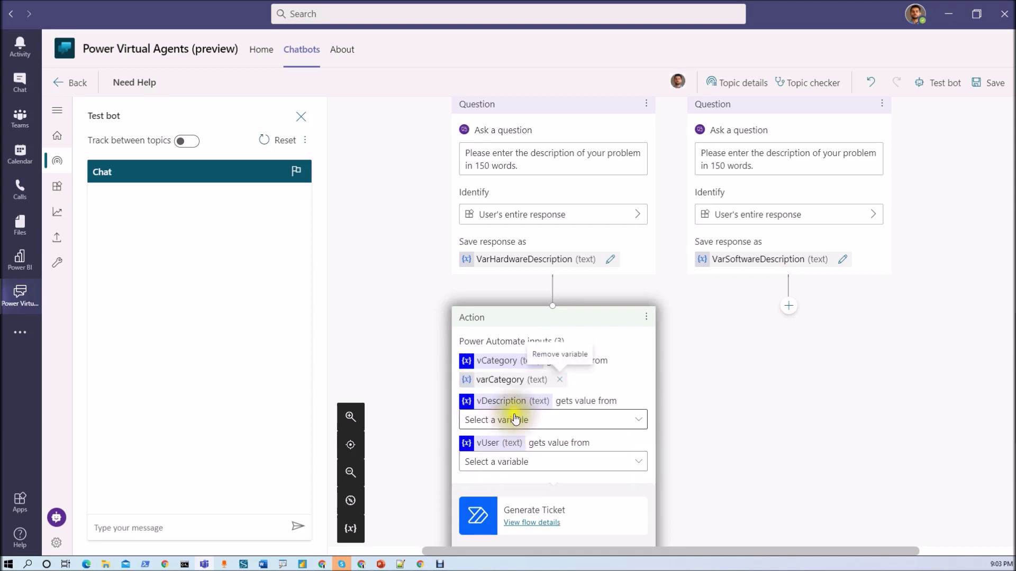
left_click(520, 422)
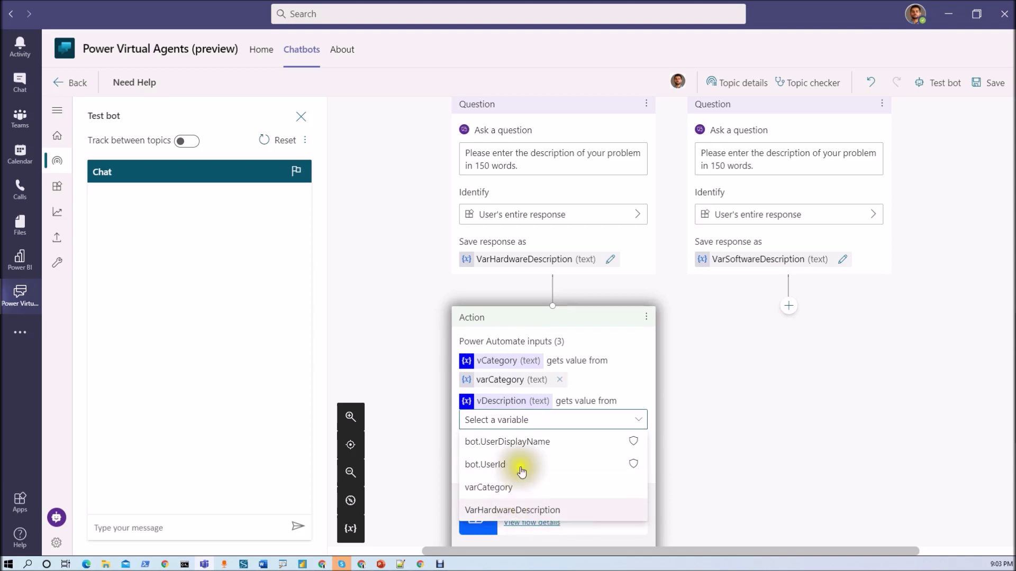
left_click(517, 509)
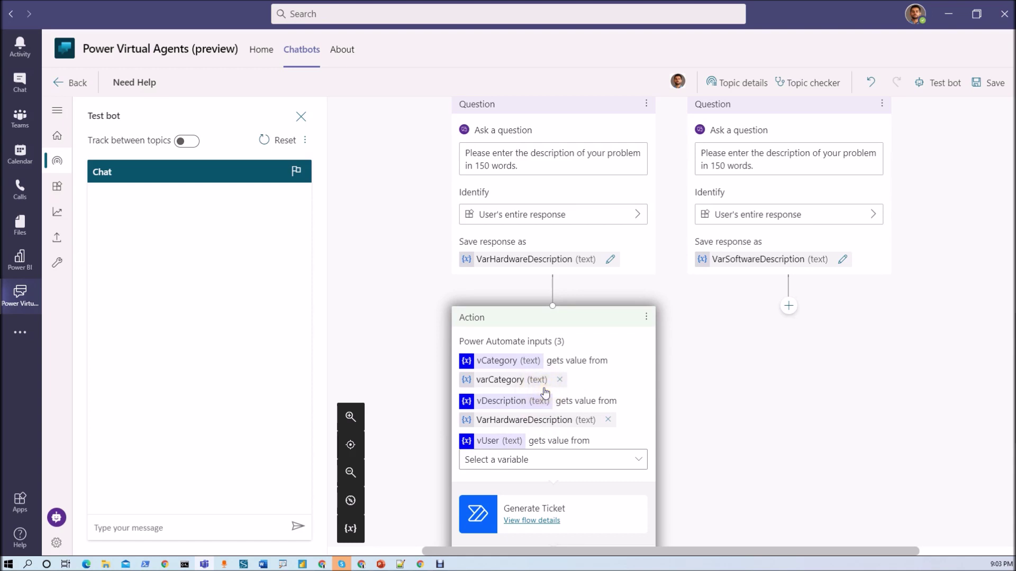
left_click(533, 458)
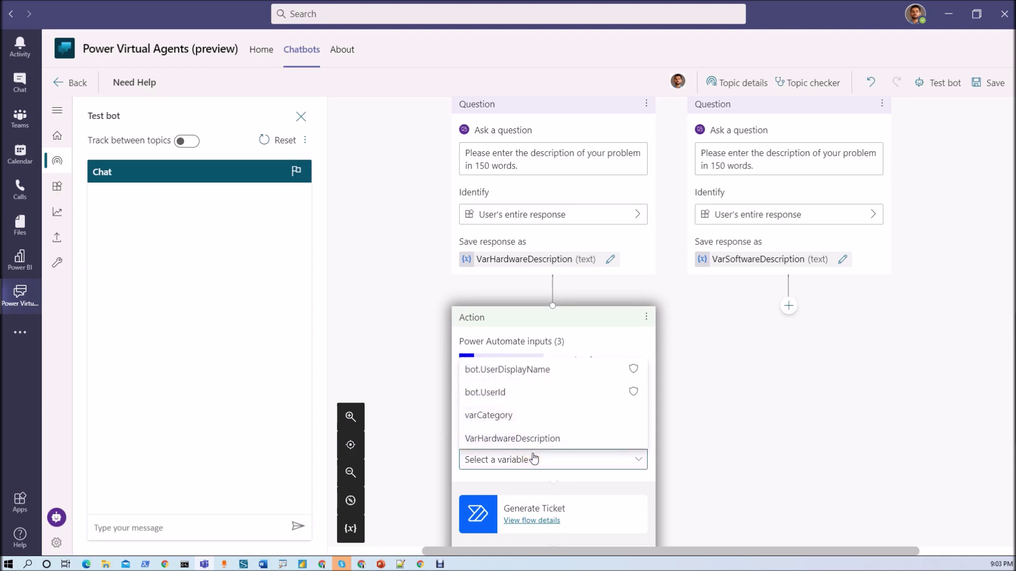
left_click(535, 377)
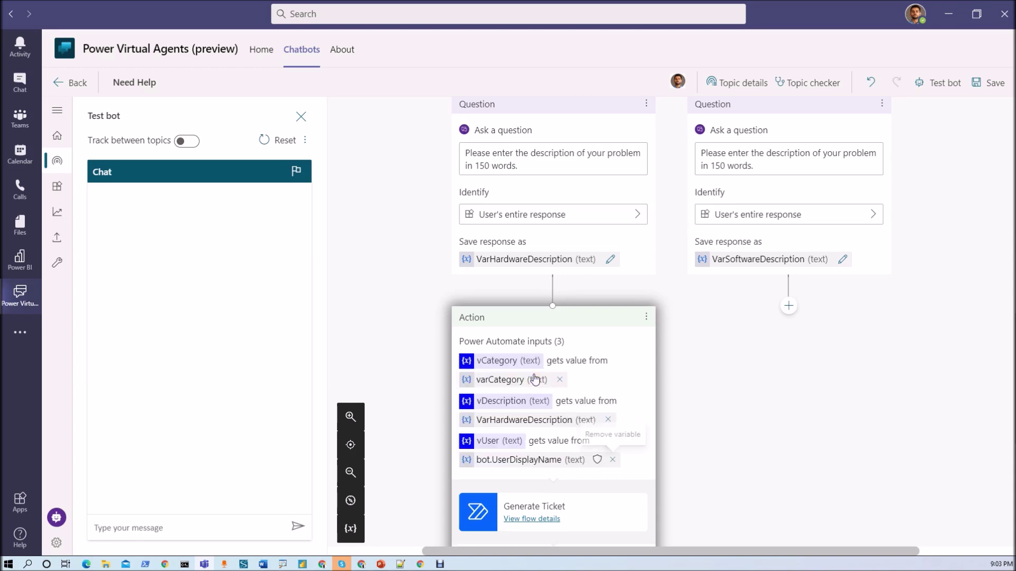
Add a Generate Ticket action call below the Software branch's description question
left_click(787, 307)
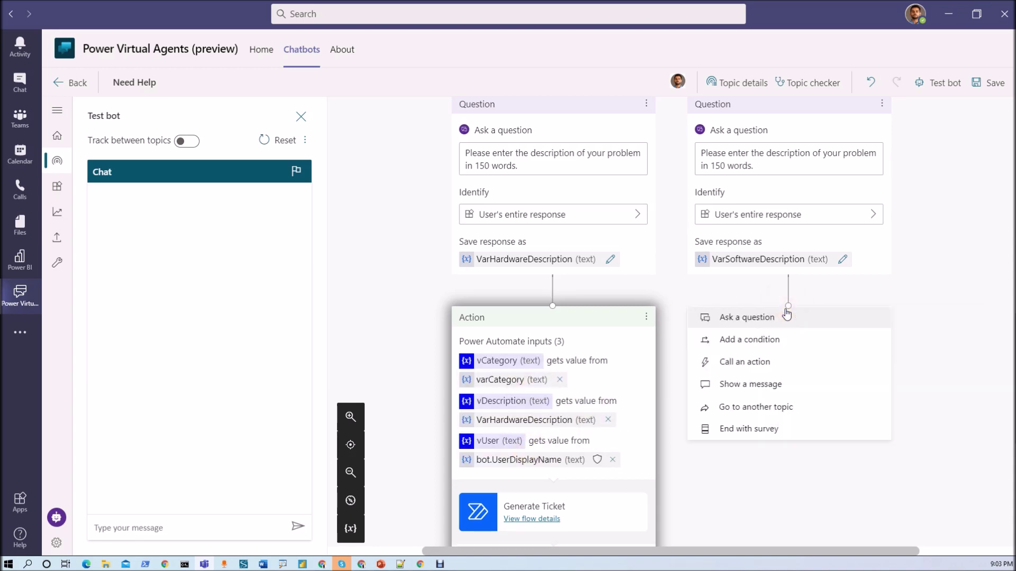
left_click(768, 364)
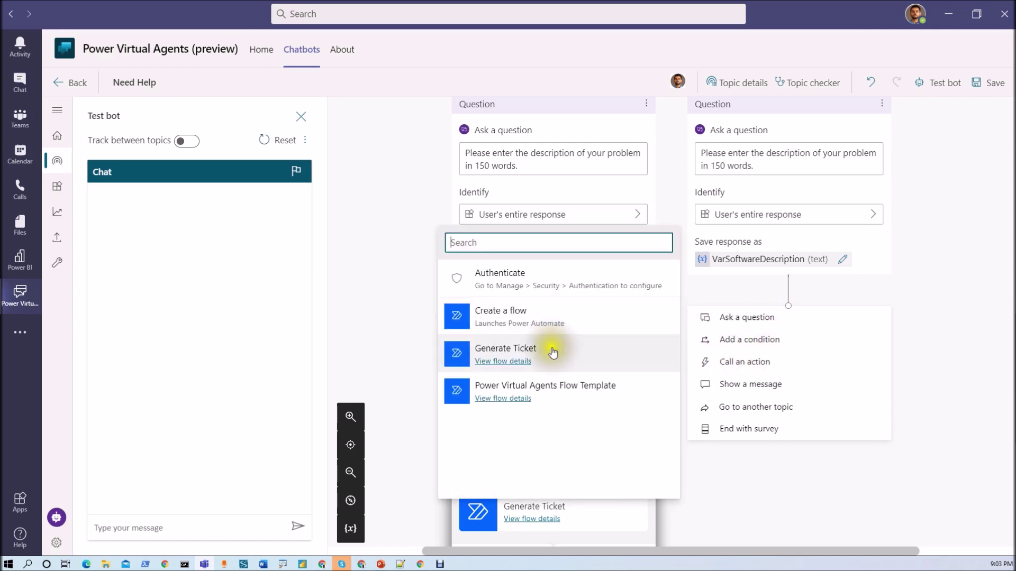
left_click(553, 353)
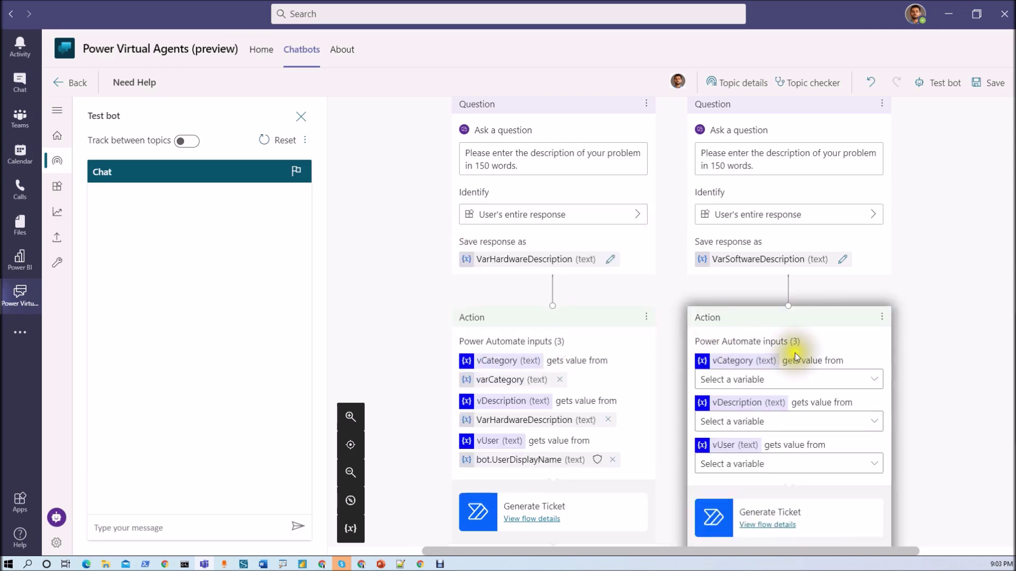
Map the Software branch's action inputs: vCategory to varCategory, vDescription to VarSoftwareDescription, and vUser to bot.UserDisplayName
left_click(772, 380)
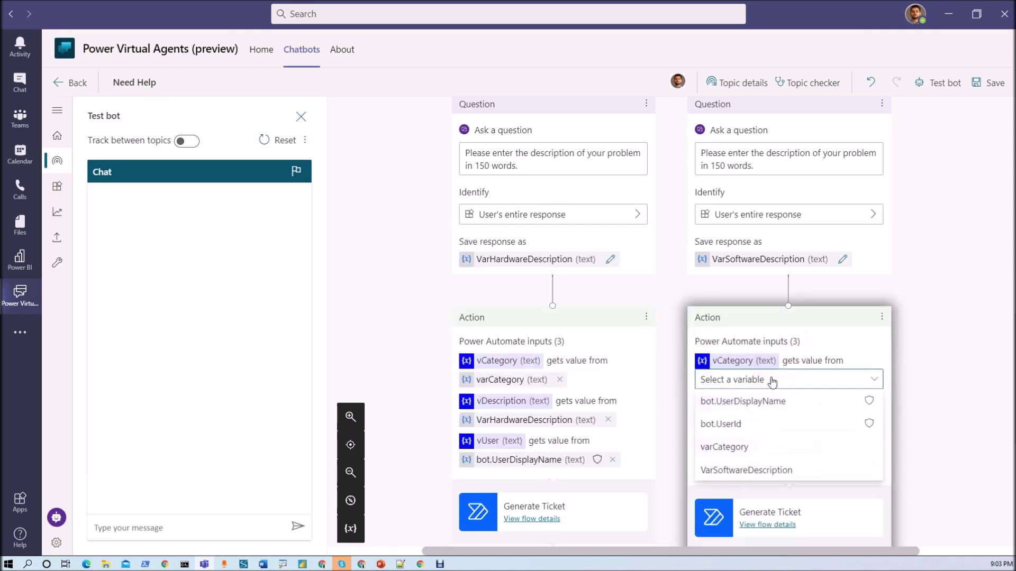
left_click(760, 446)
left_click(754, 420)
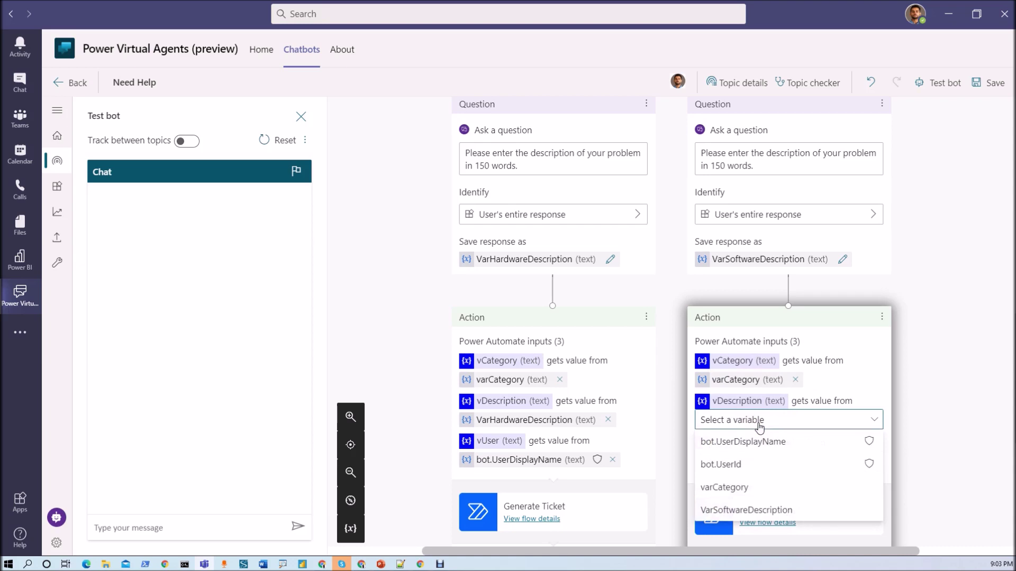
left_click(755, 510)
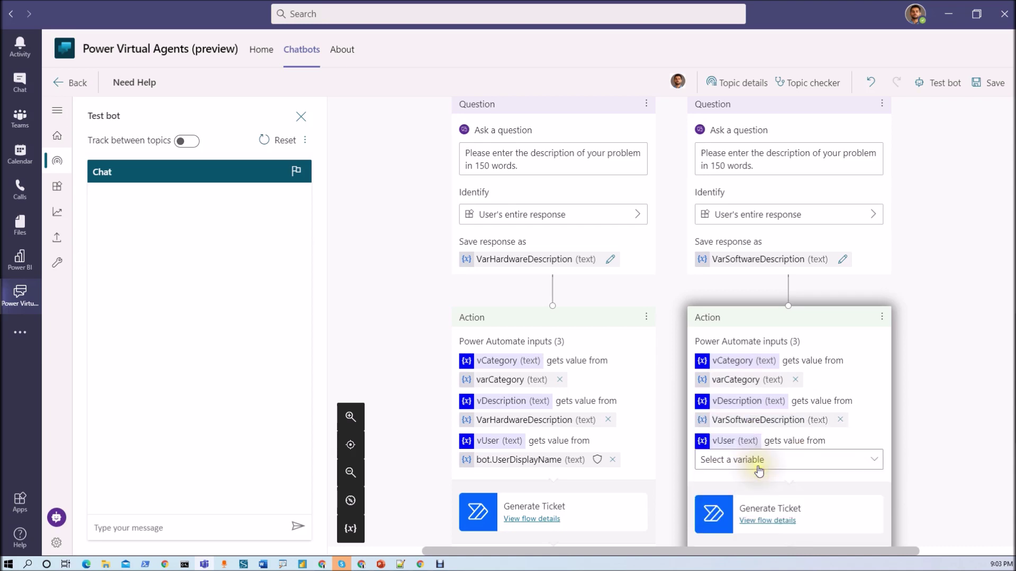
left_click(759, 469)
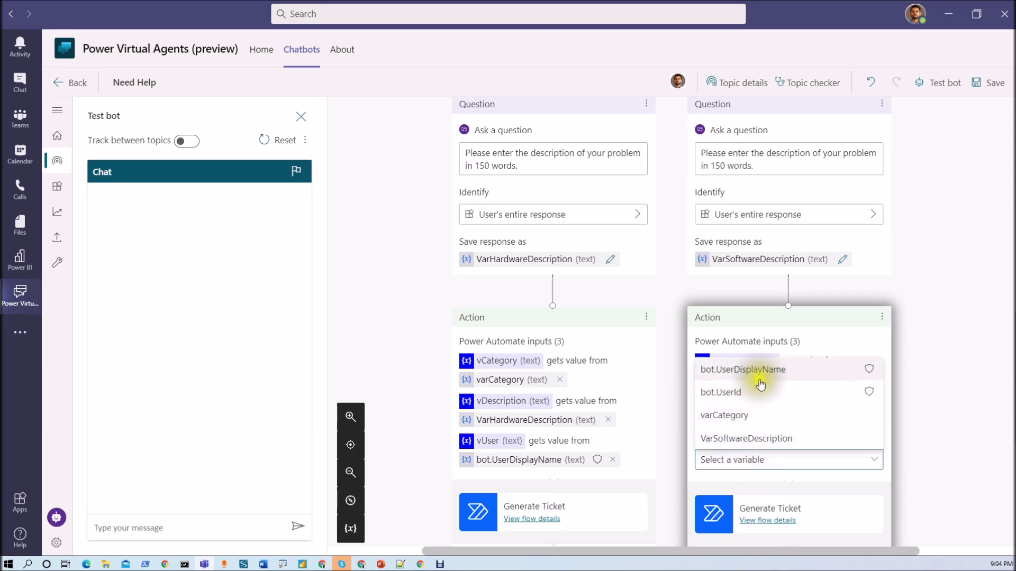
left_click(709, 369)
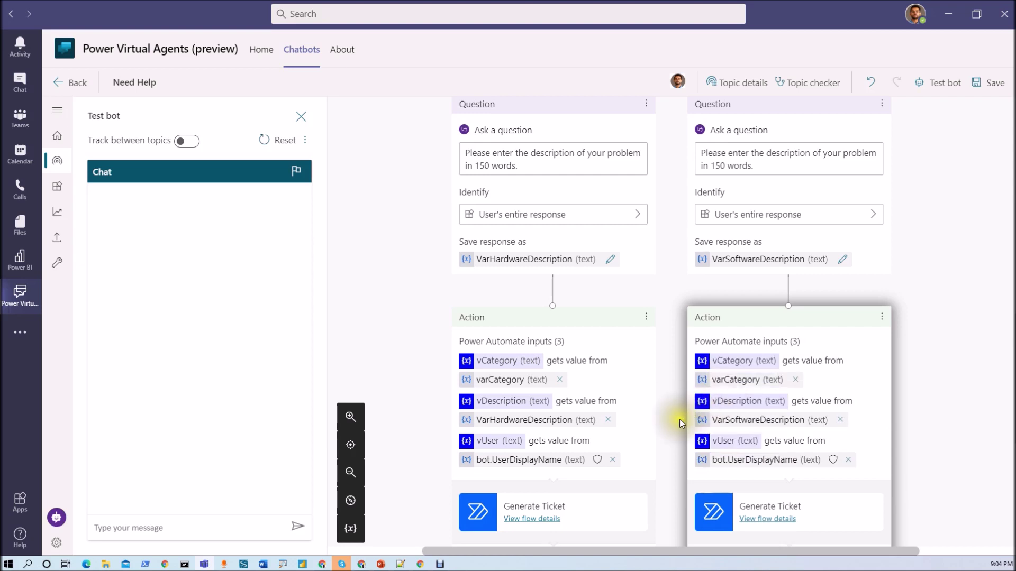
Add a message node after the Hardware branch's Generate Ticket action that shows the vResponse variable
scroll(679, 419, "down", 1)
scroll(675, 422, "down", 3)
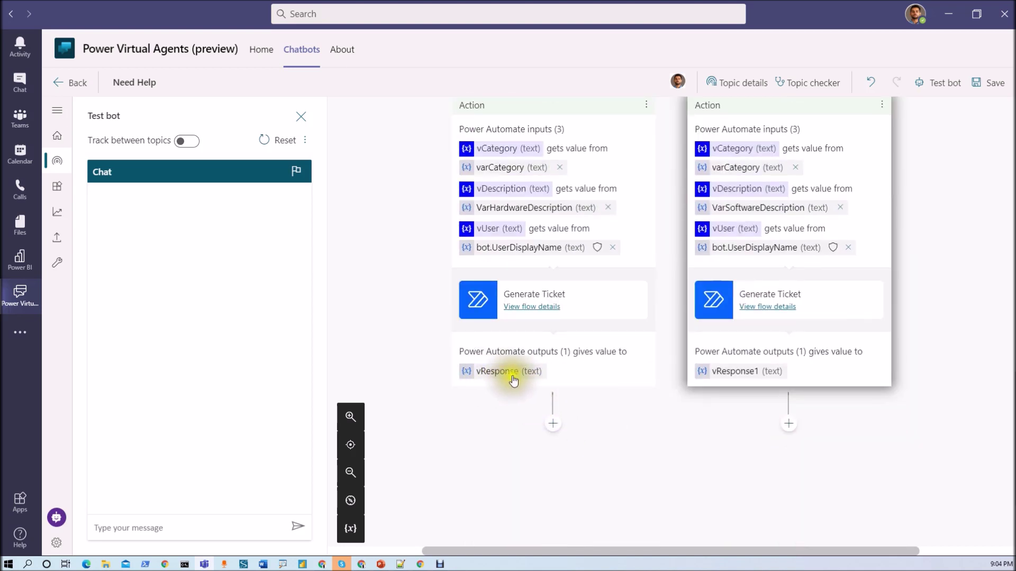
left_click(553, 427)
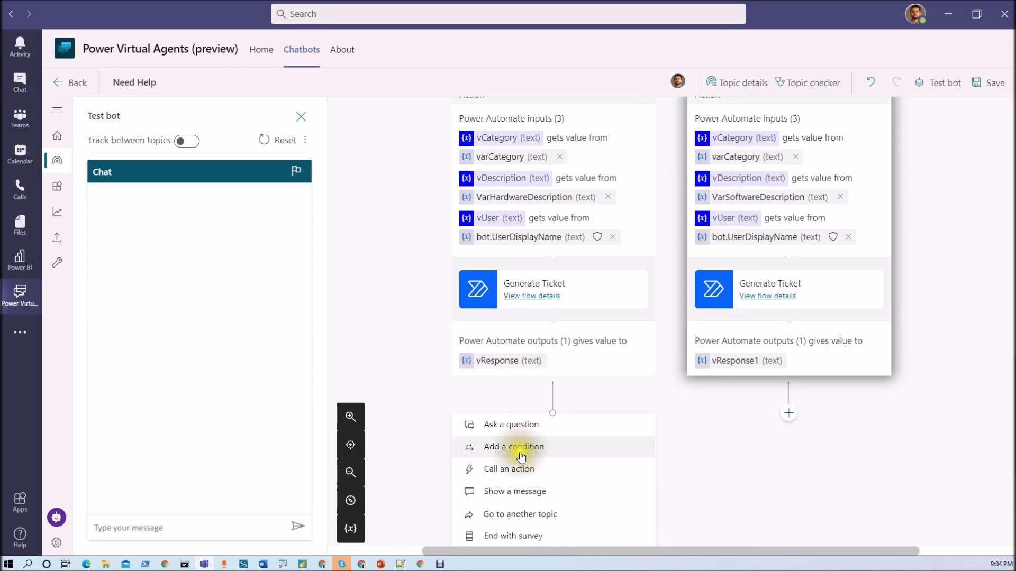
left_click(536, 401)
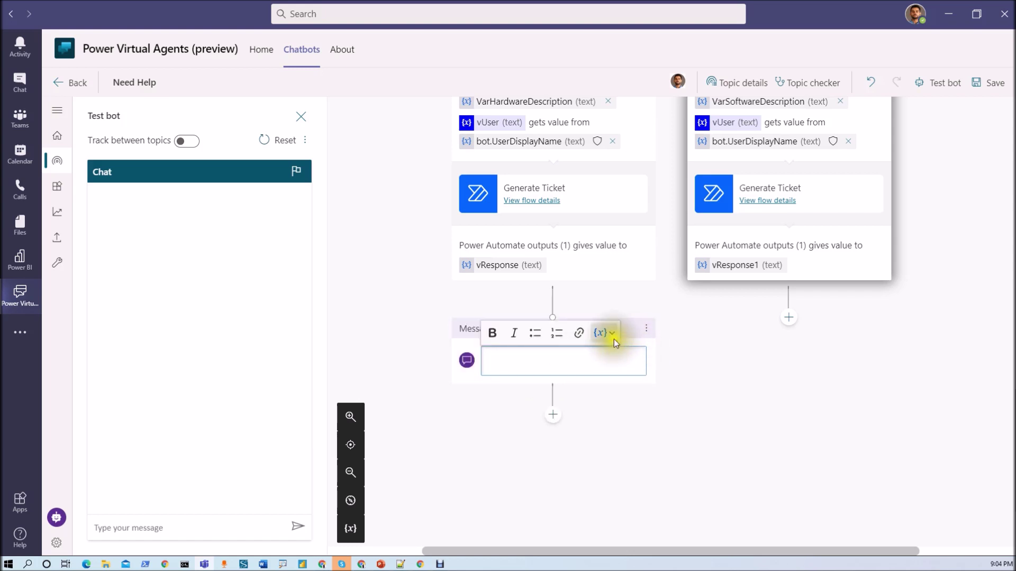
left_click(614, 336)
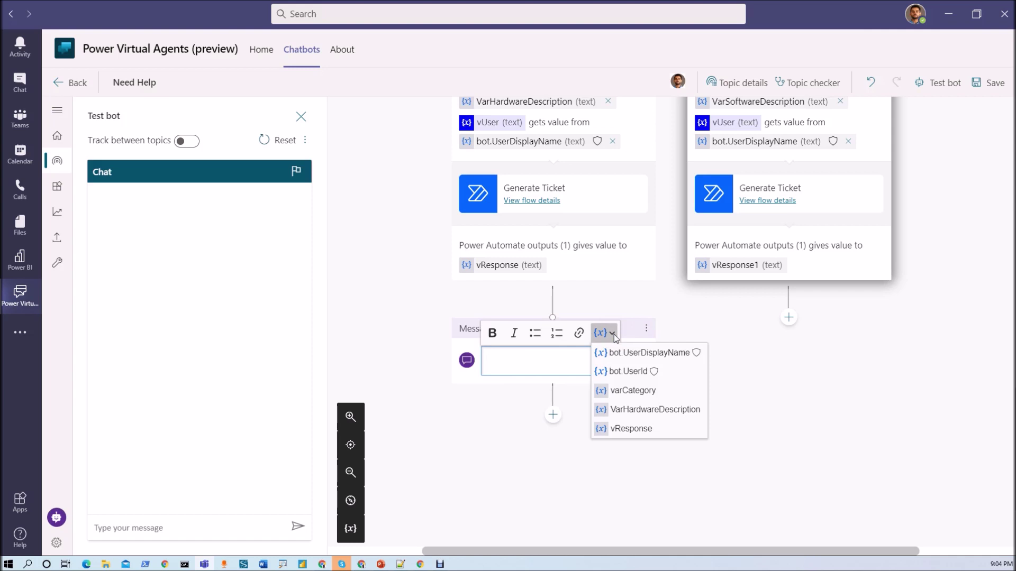
left_click(625, 428)
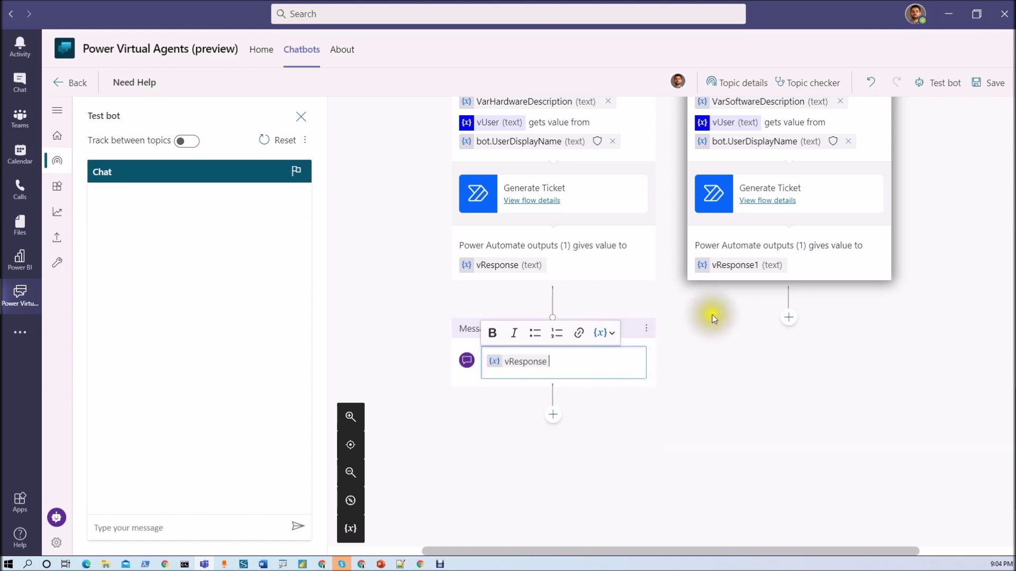
Add a message node after the Software branch's Generate Ticket action that shows the vResponse1 variable
left_click(788, 317)
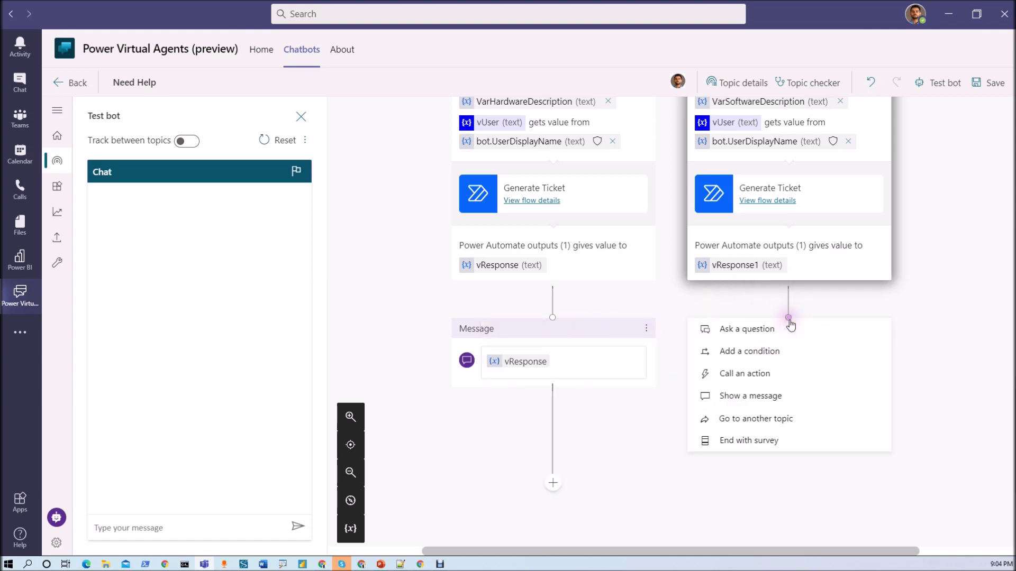
left_click(779, 397)
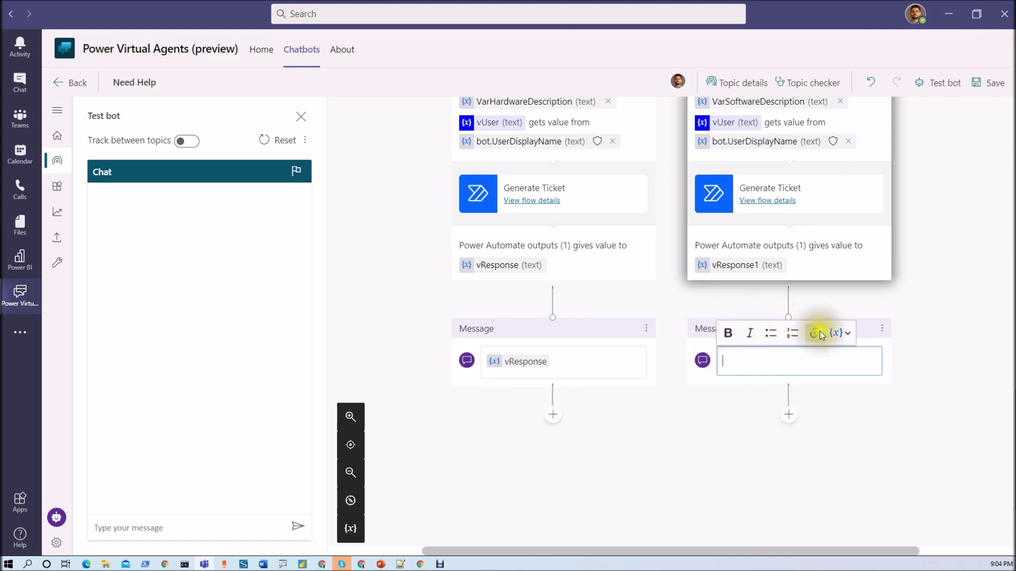
left_click(846, 333)
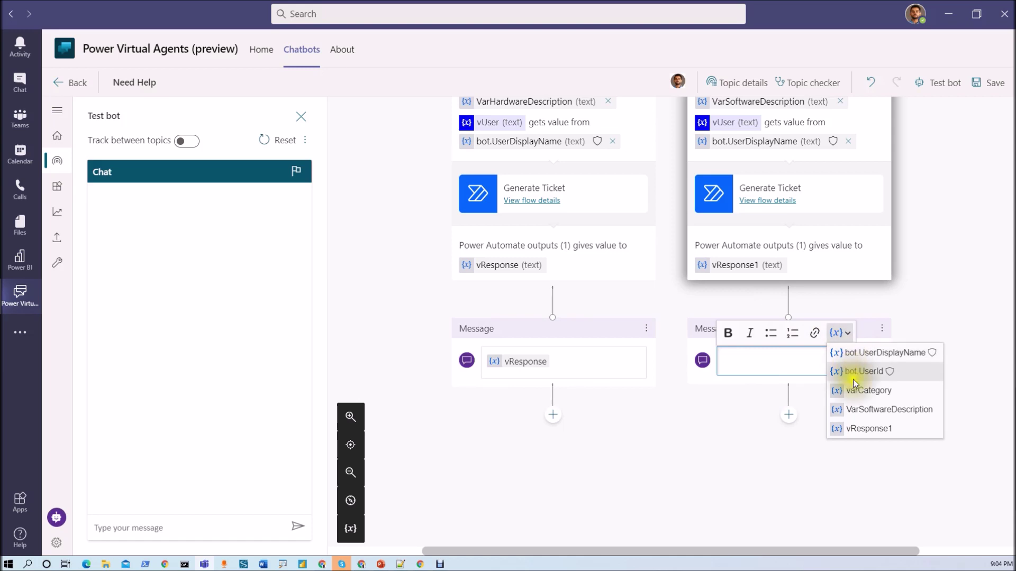
left_click(856, 427)
End both the Hardware and Software branches with a survey after their response messages and save the topic
left_click(553, 414)
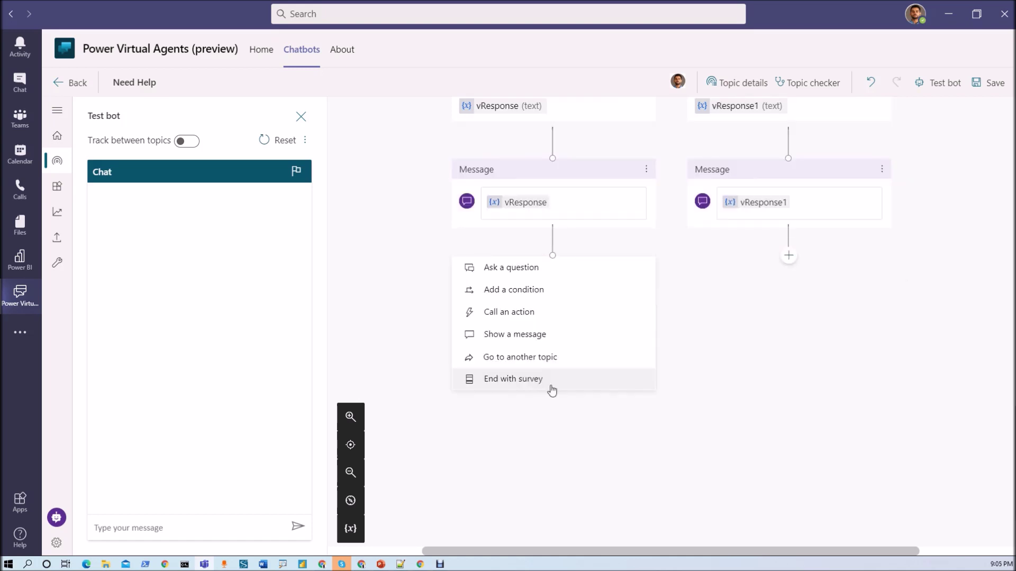
left_click(552, 386)
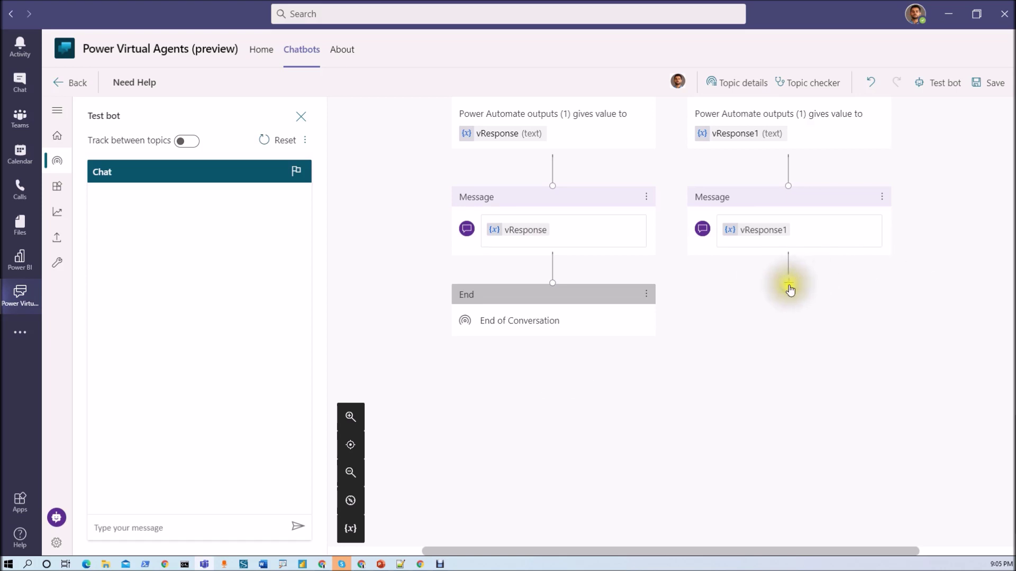
left_click(789, 290)
left_click(762, 405)
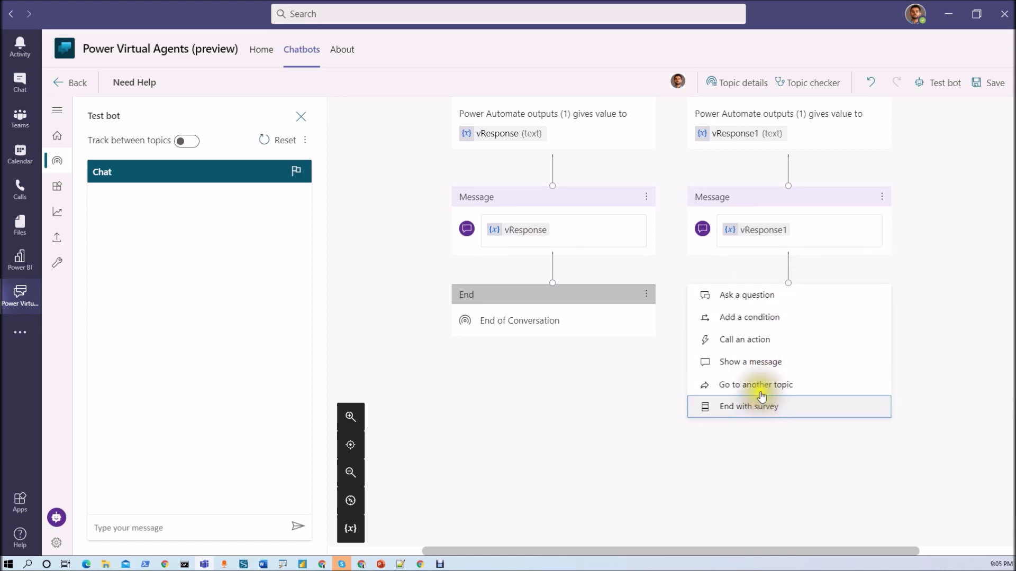
left_click(988, 86)
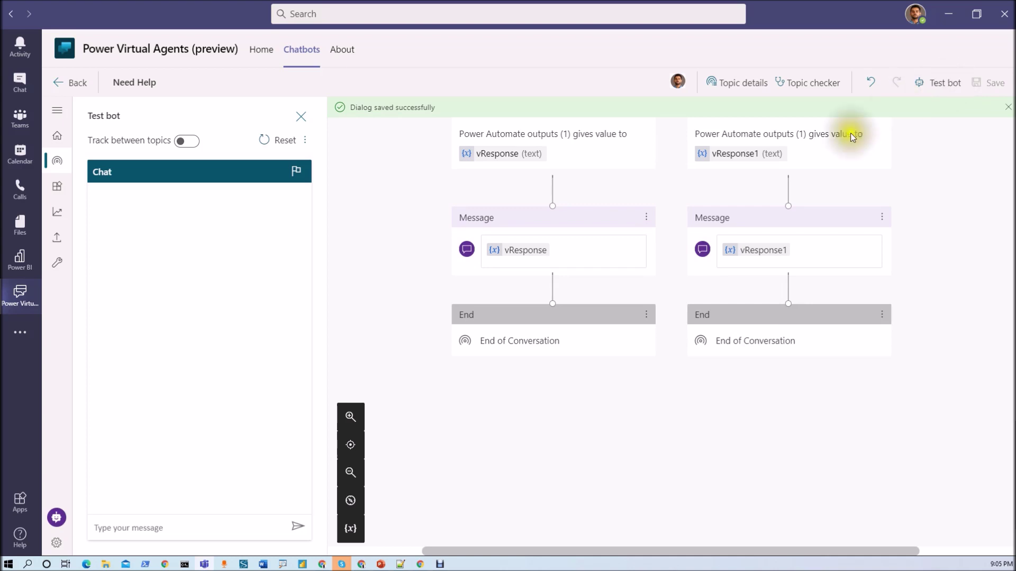
Reopen the bot's test chat and send "hi" to check its greeting
scroll(868, 276, "up", 5)
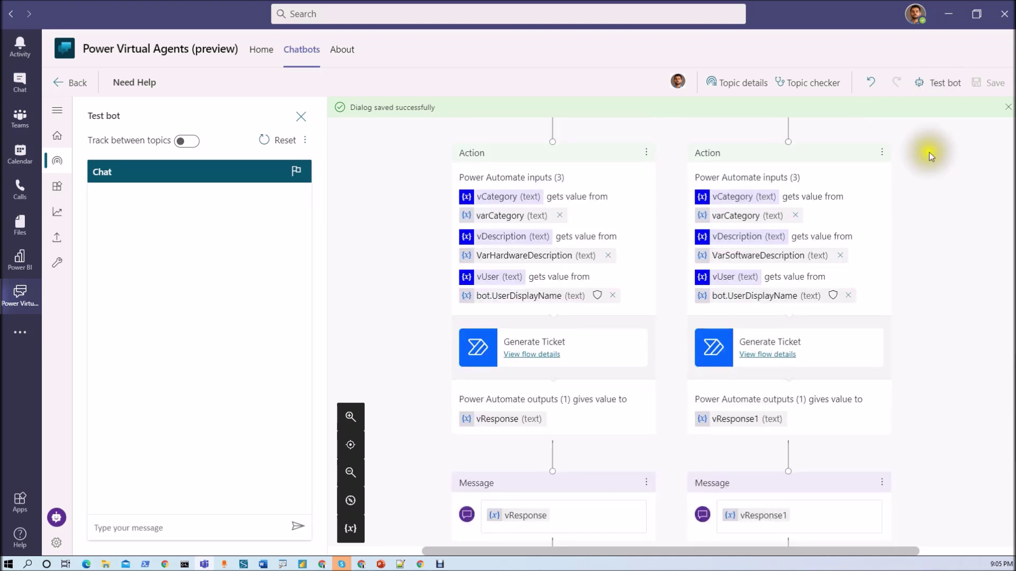
left_click(935, 92)
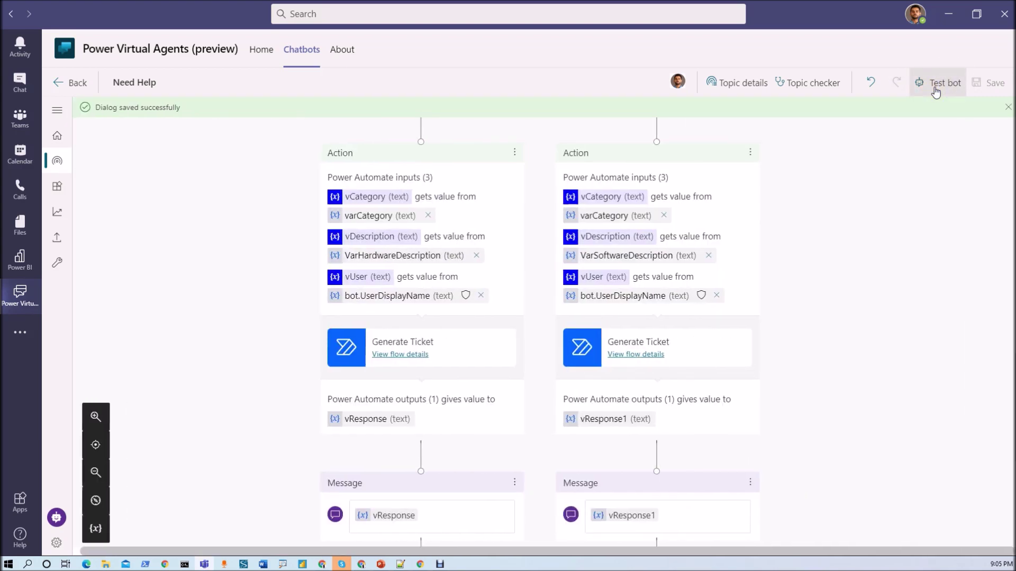
left_click(935, 92)
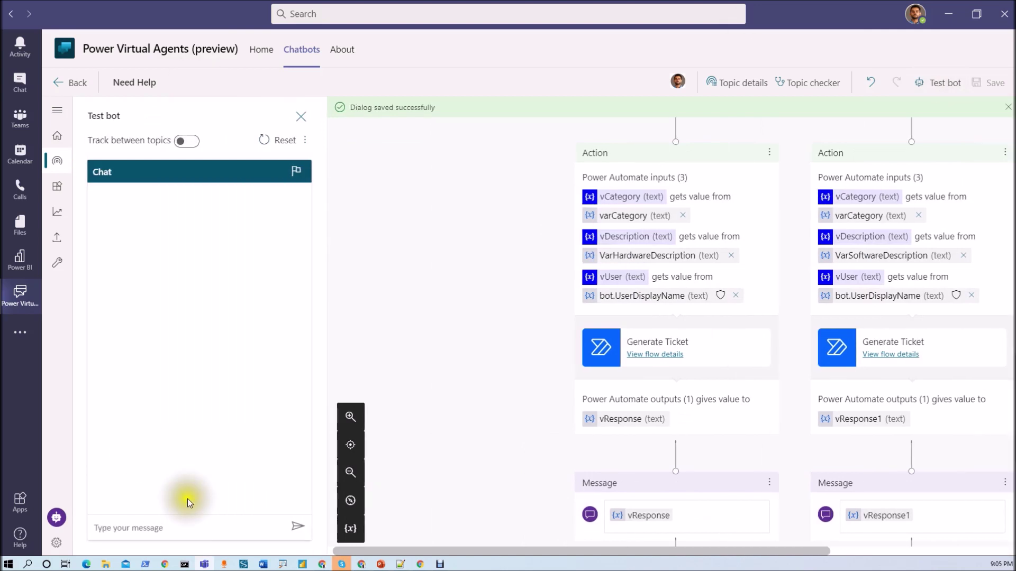
left_click(175, 523)
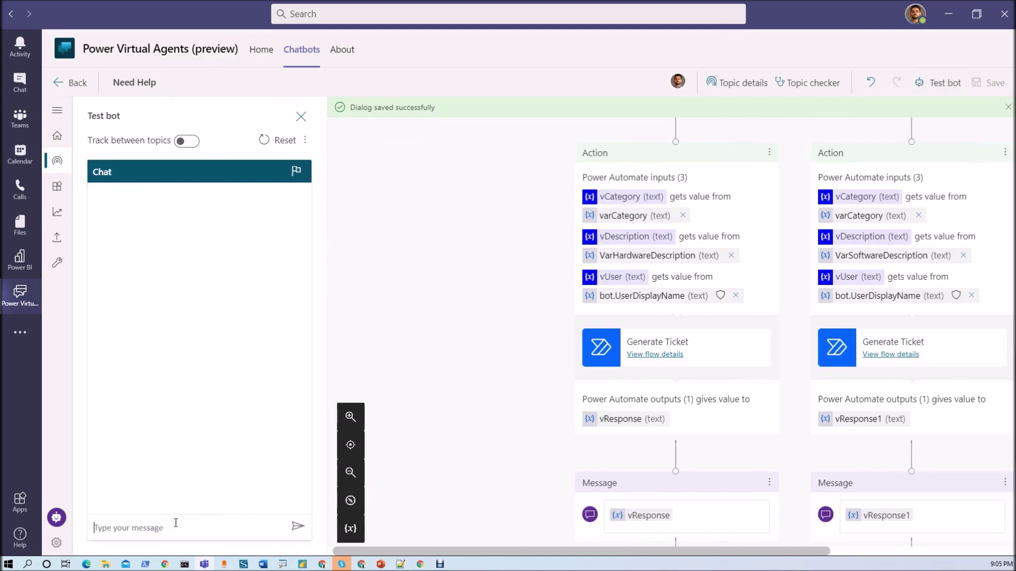
type("hi")
key("Return")
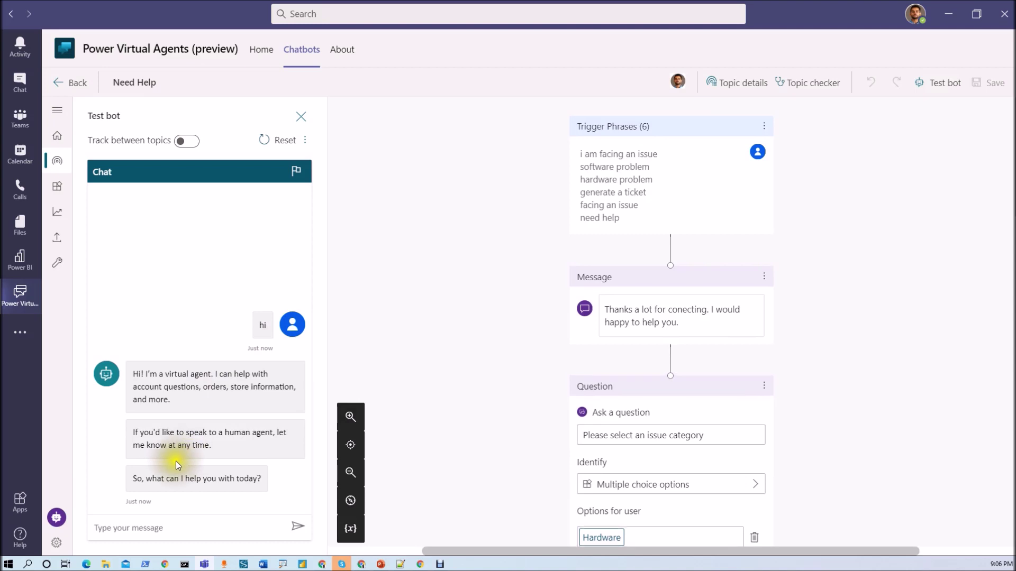
Change the first message of the Greeting system topic to introduce the bot by name as "Your virtual Assistance."
left_click(58, 109)
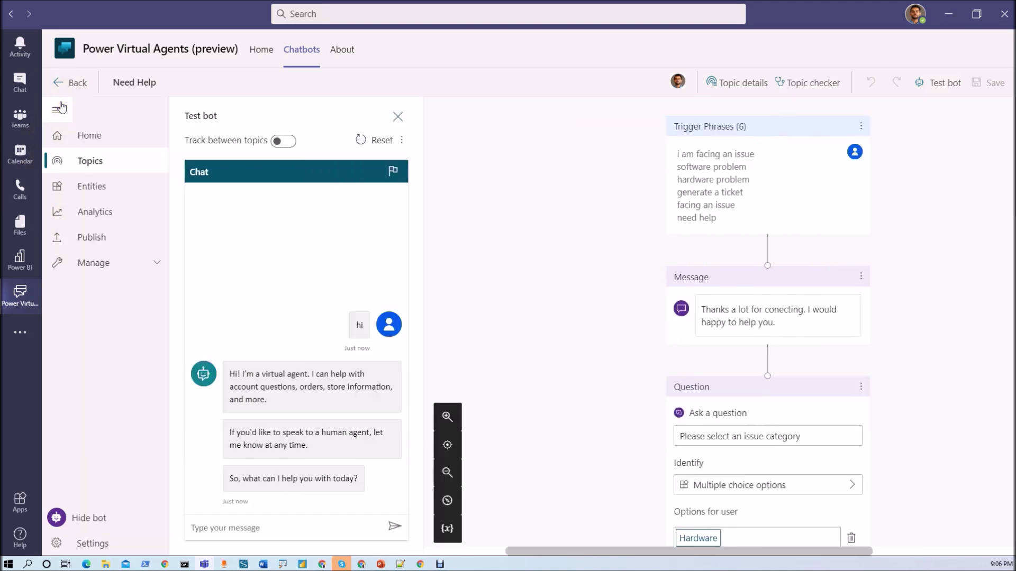
left_click(94, 141)
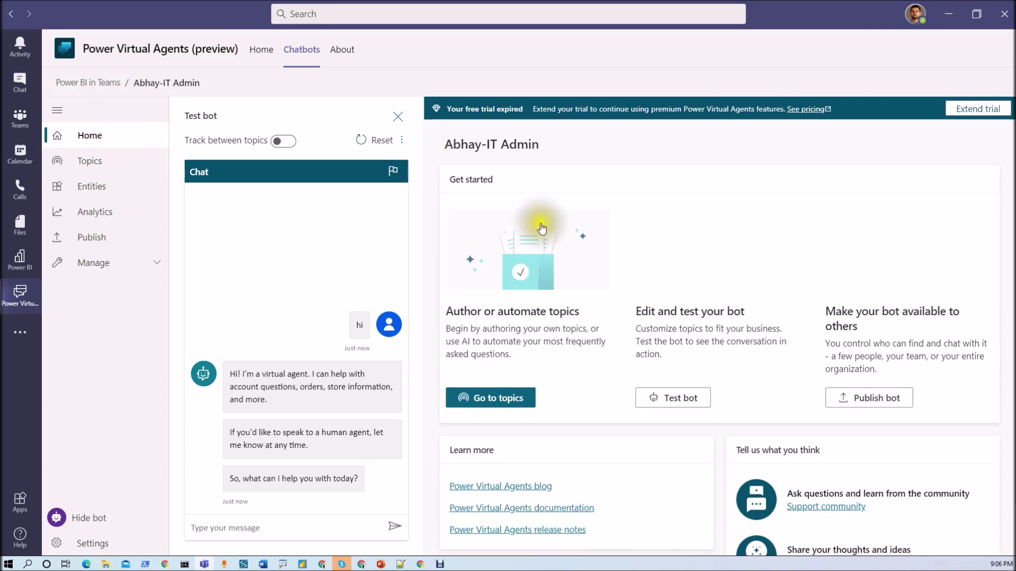
left_click(503, 407)
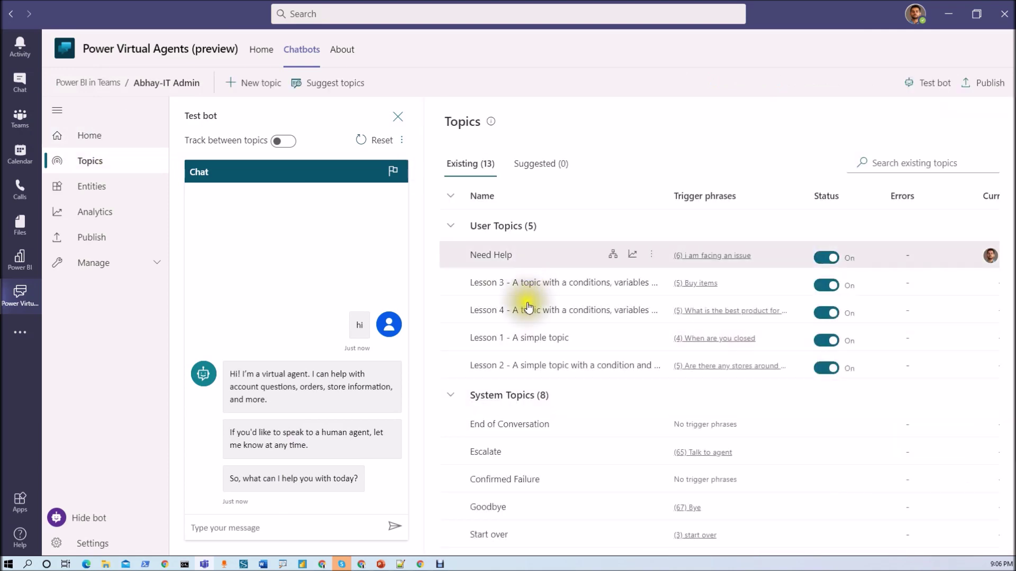
scroll(526, 430, "down", 1)
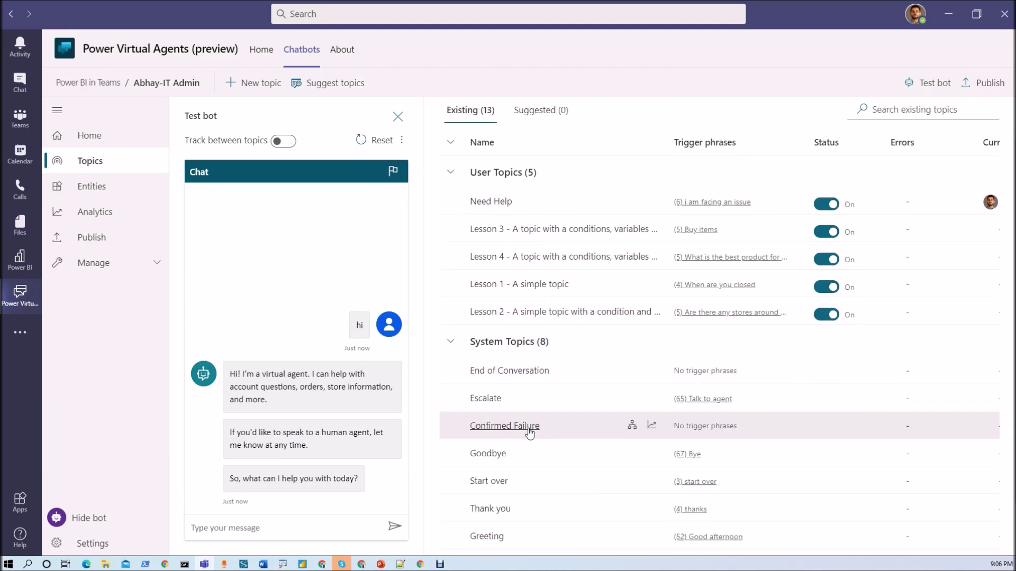
scroll(529, 433, "down", 1)
left_click(499, 472)
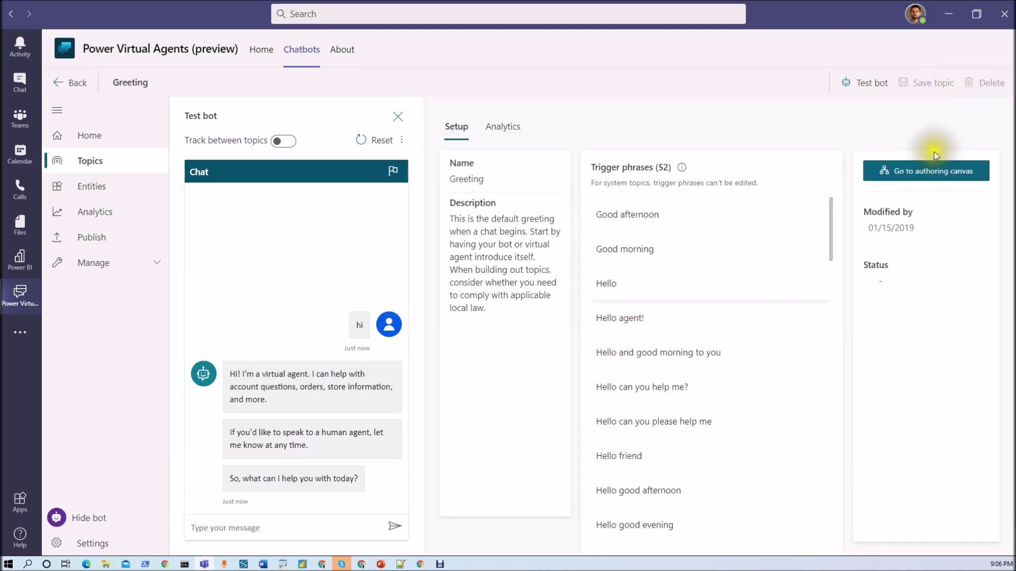
left_click(920, 170)
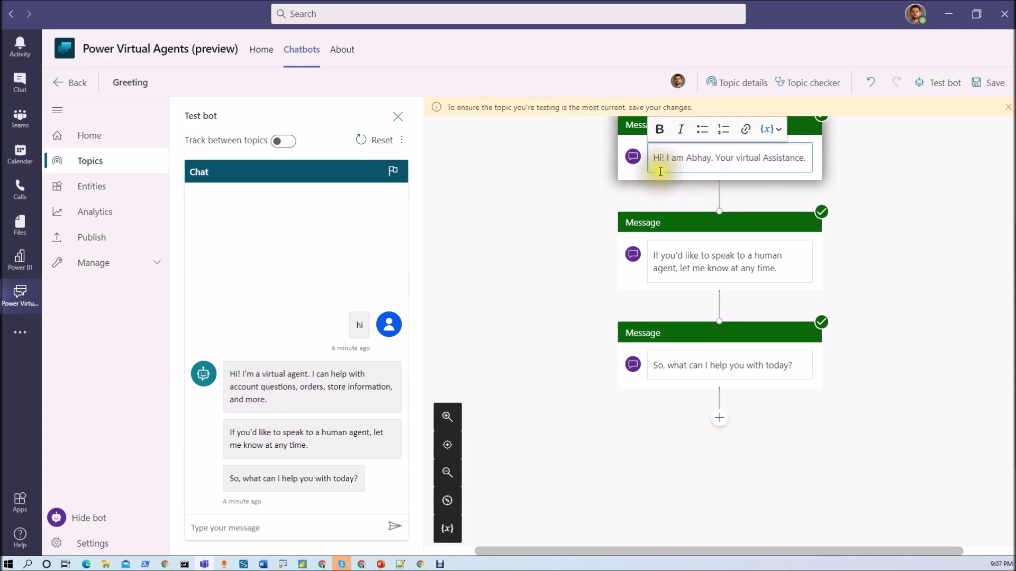
Save the Greeting topic and test its new opening message by sending "hi" in the test chat
left_click(988, 82)
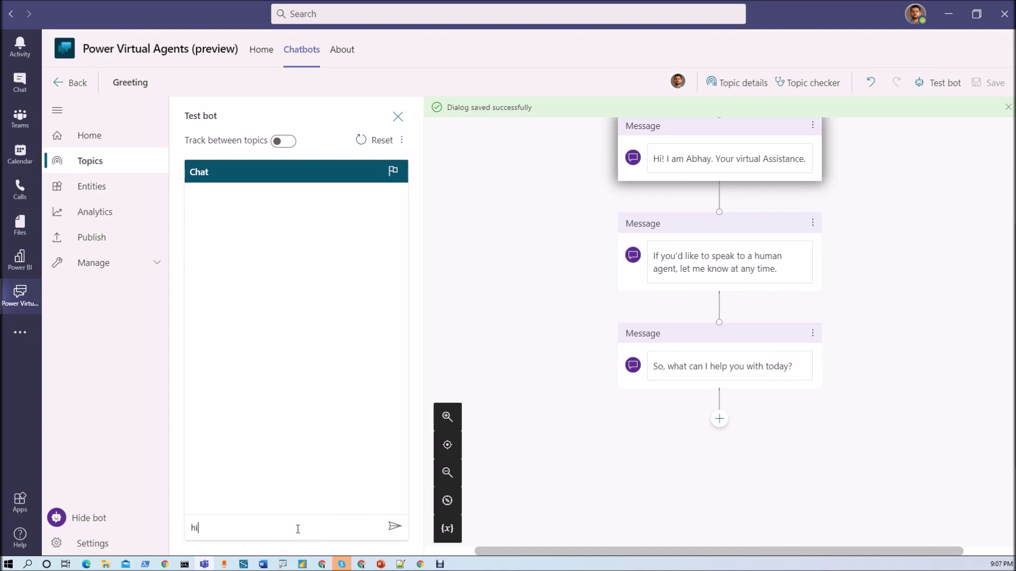
key("Return")
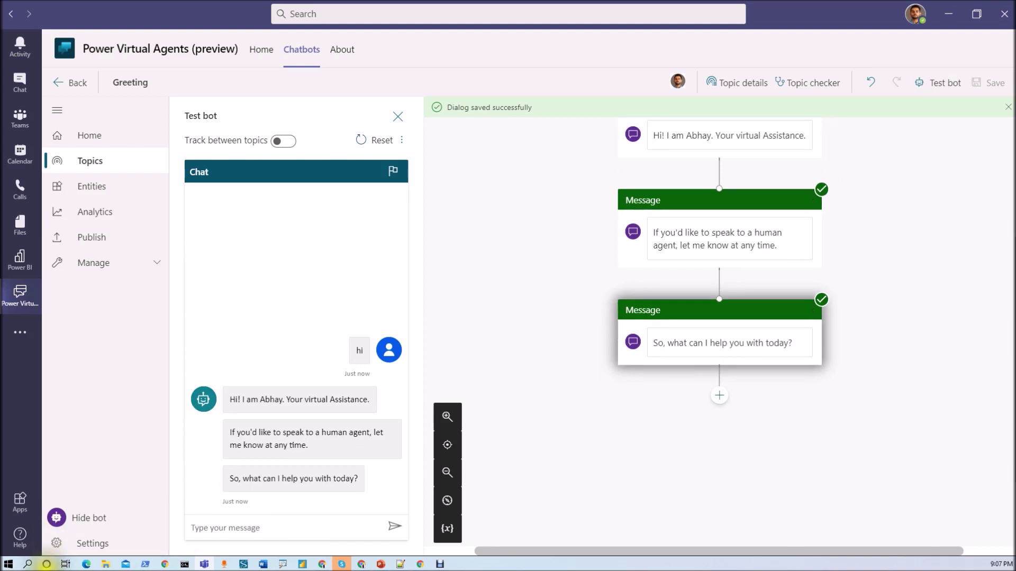
mouse_move(200, 564)
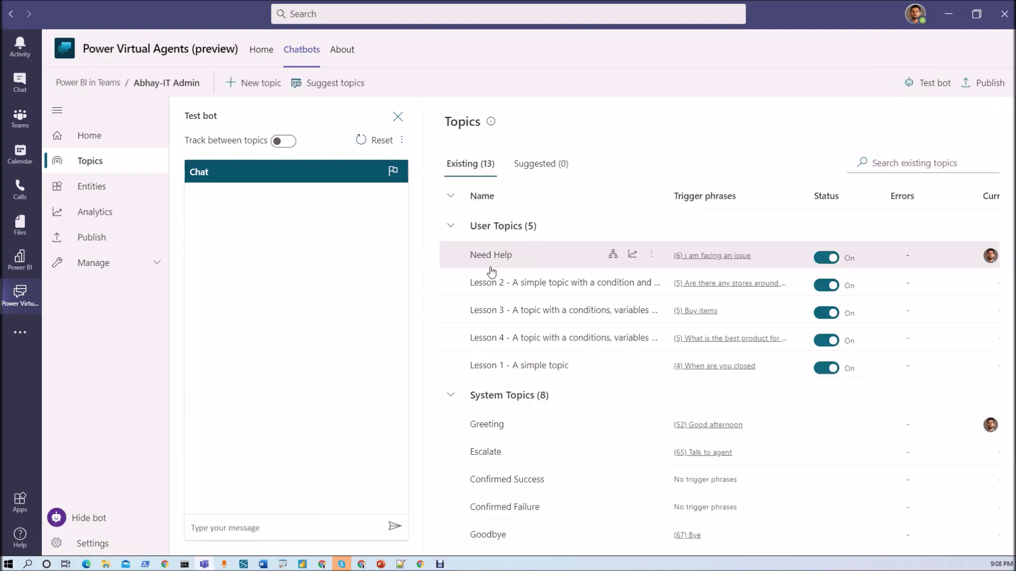
Open the Need Help topic's authoring canvas and send "Hi" and "facing an issue" in the test chat
left_click(489, 259)
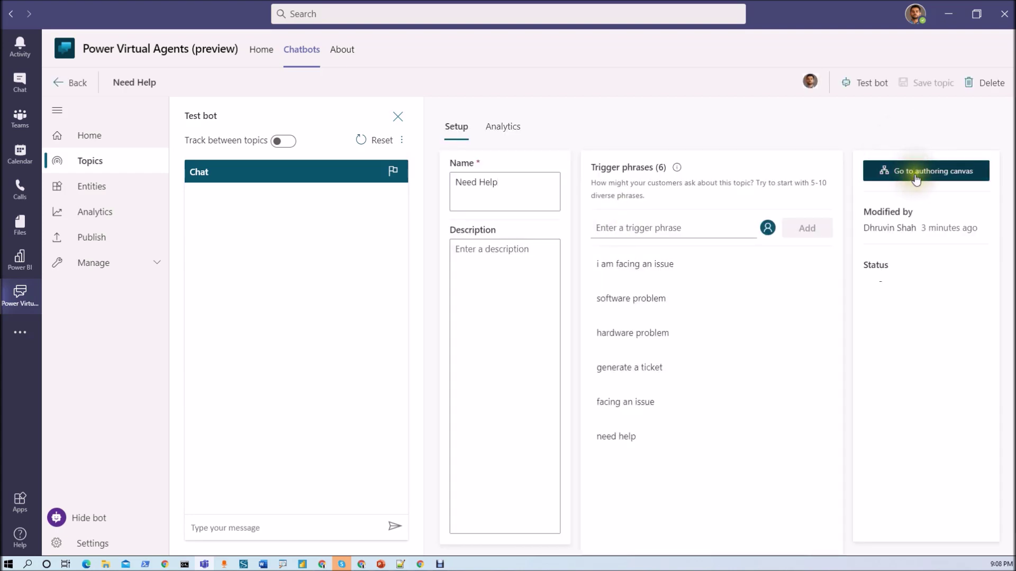
left_click(917, 177)
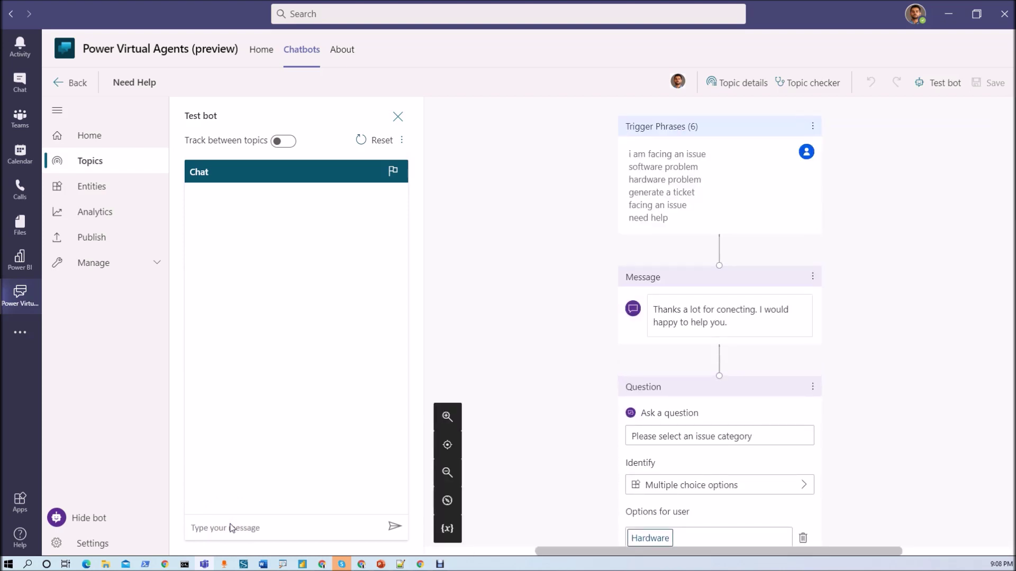
key("Return")
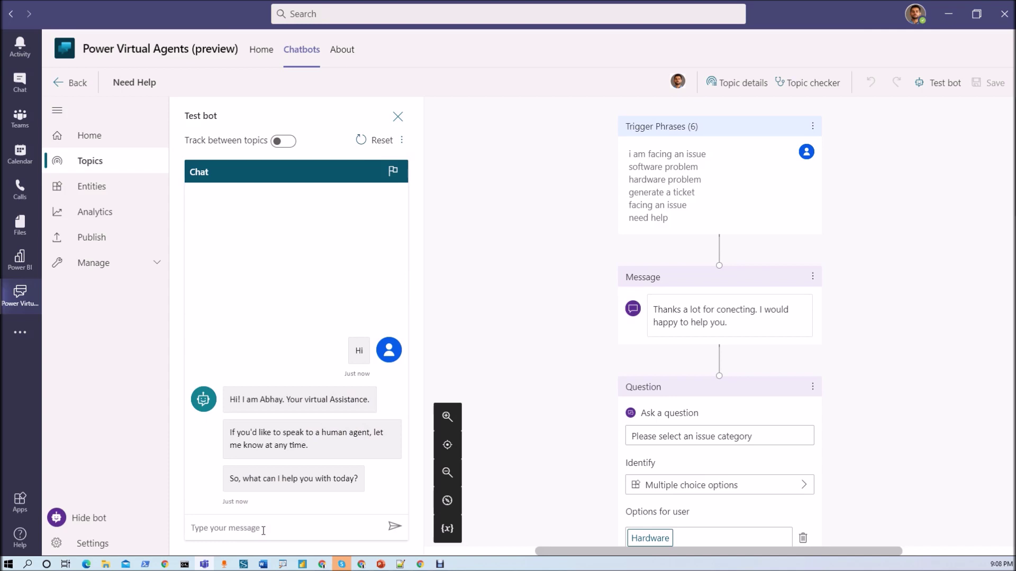
type("facing an issue")
key("Return")
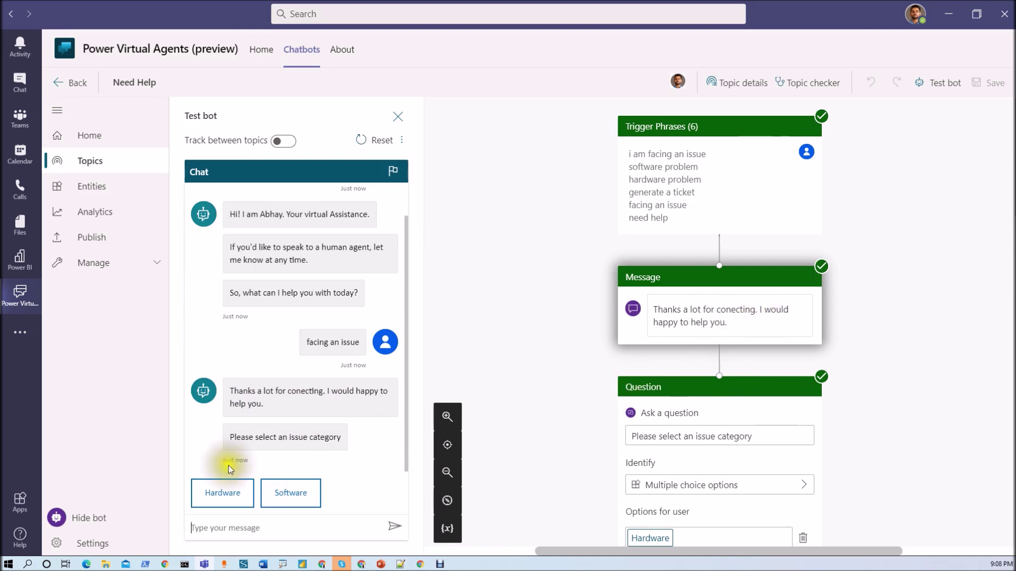
Choose the Hardware category in the test chat and submit the problem description "My soundcard has problem"
left_click(244, 500)
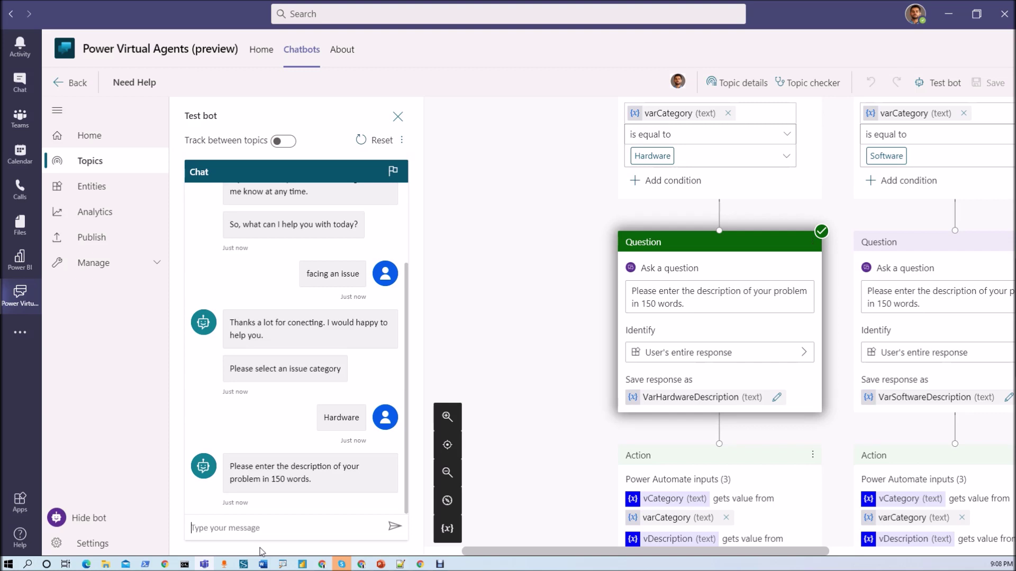
type("M")
type("y soundcard has problem")
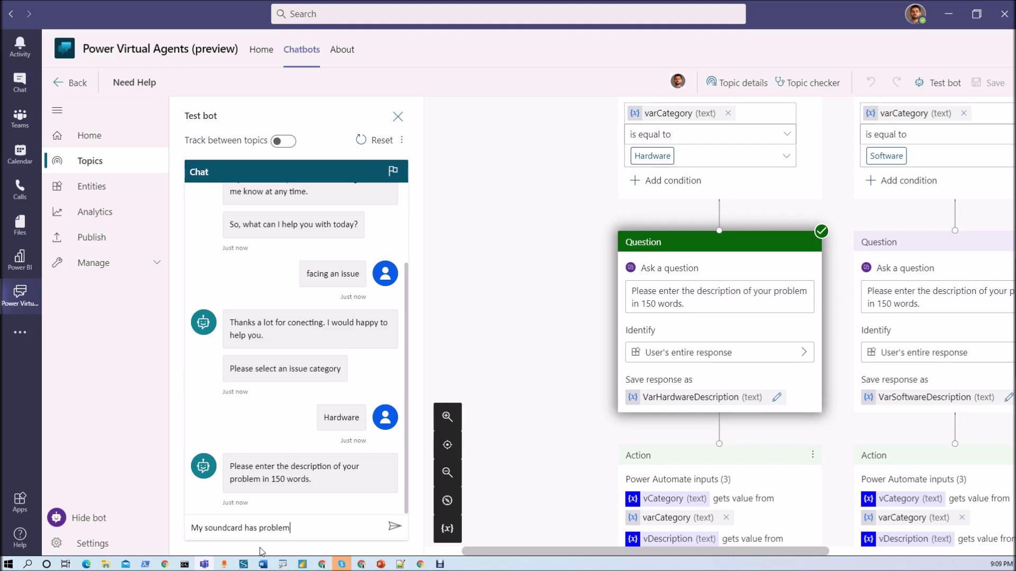
key("Return")
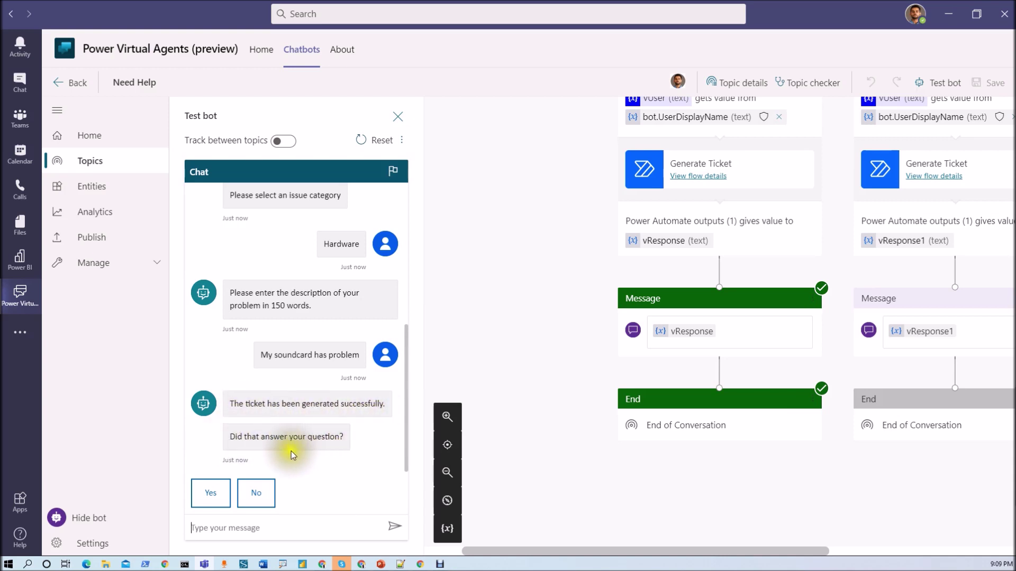
Finish the test chat by answering Yes, rating the experience 5 stars, and replying "no" to further help
left_click(209, 505)
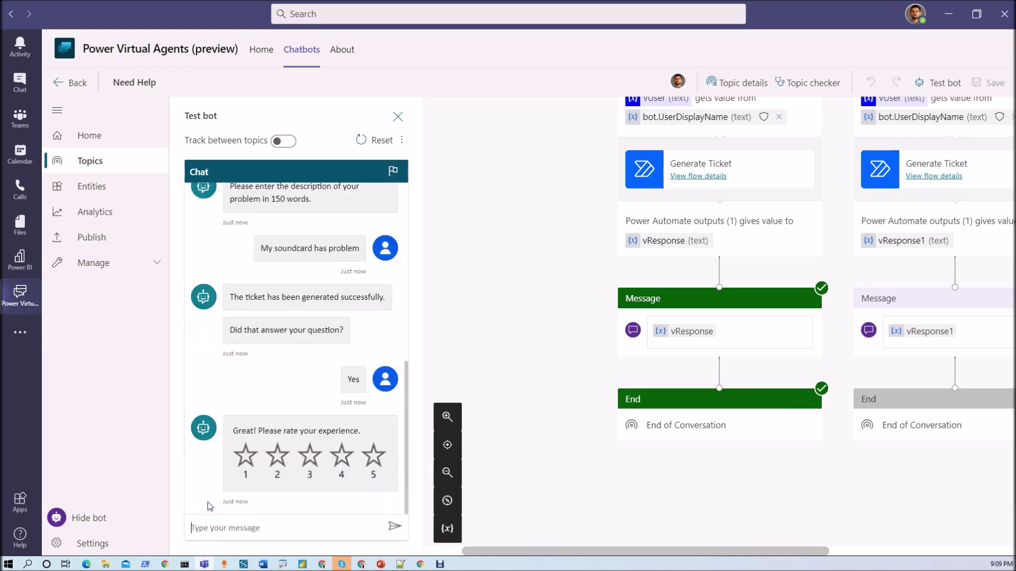
left_click(379, 462)
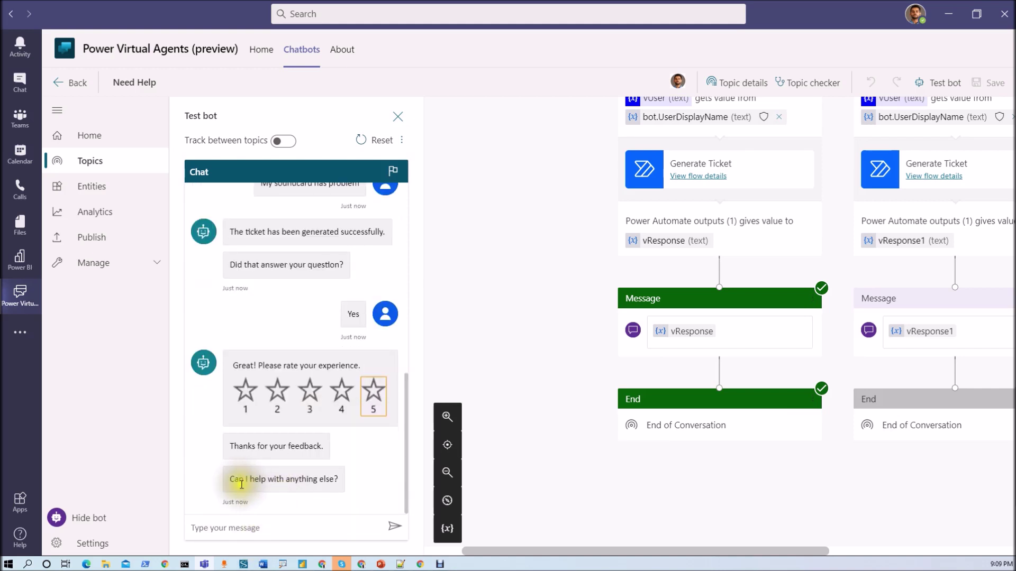
left_click(295, 525)
type("no")
key("Return")
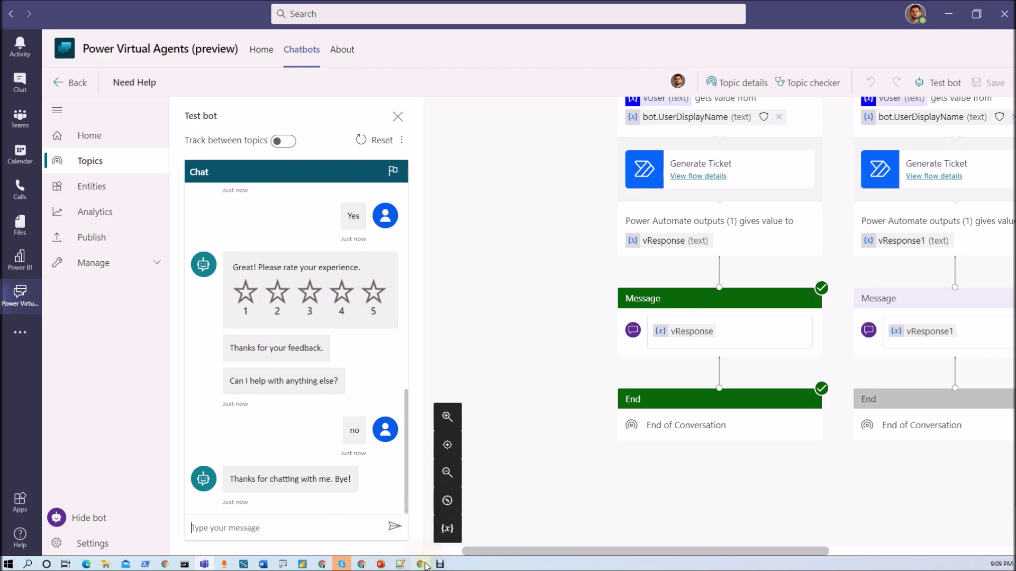
mouse_move(425, 565)
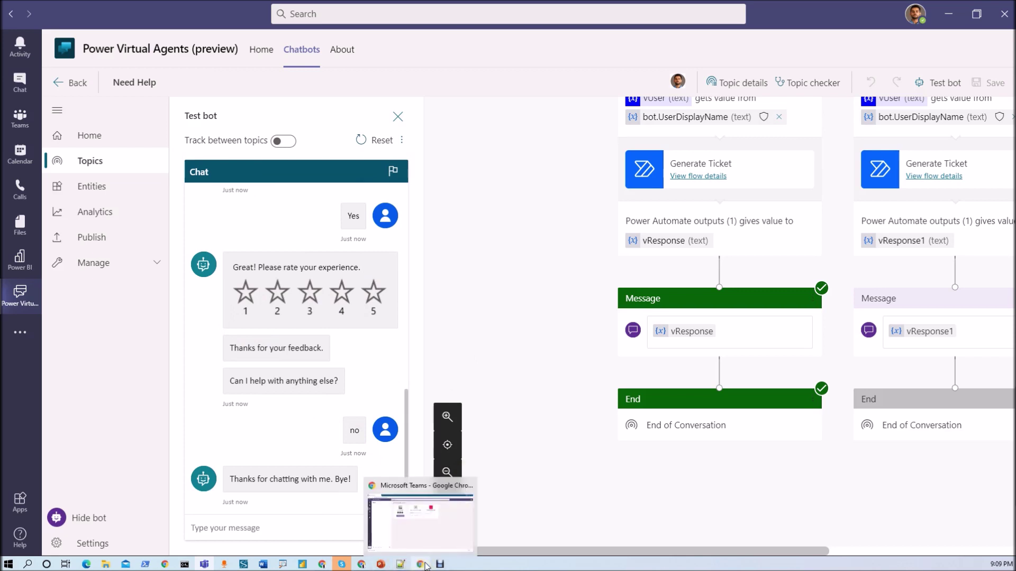
left_click(366, 567)
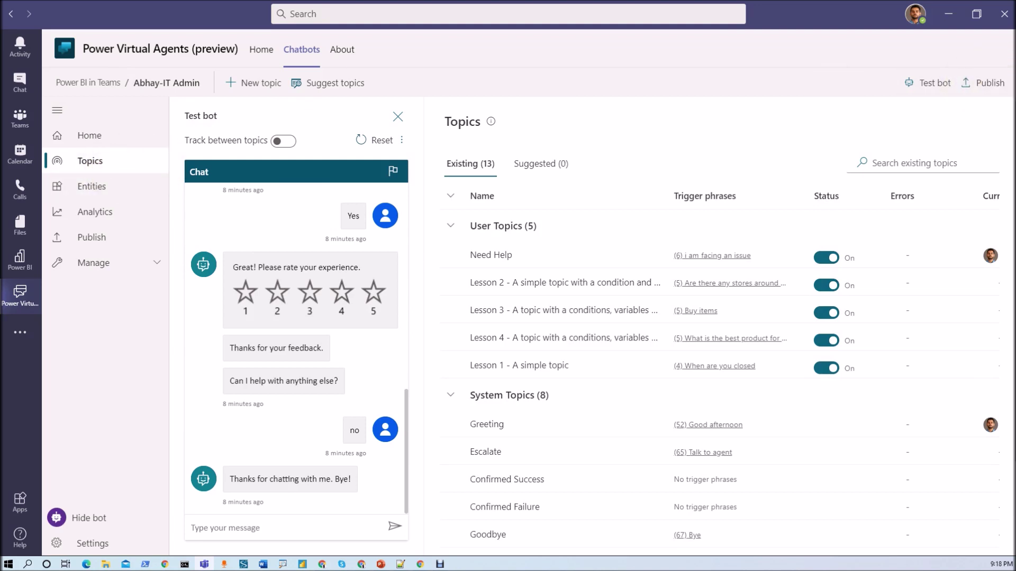
Publish the chatbot's latest content so it is available to end users
left_click(994, 93)
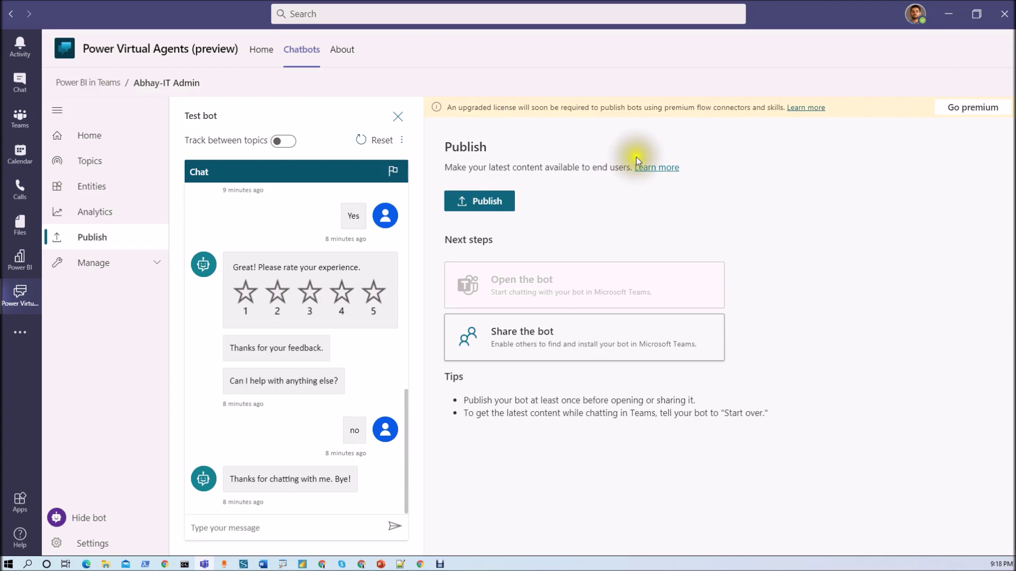
left_click(497, 203)
left_click(520, 330)
left_click(520, 330)
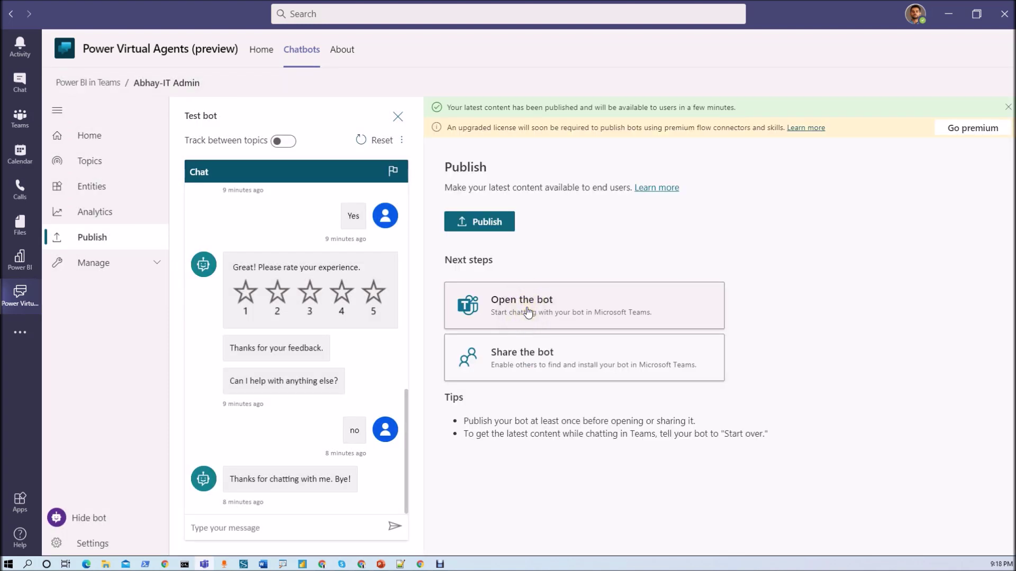
Open the published Abhay-IT Admin bot and add it to Teams as an app
left_click(528, 312)
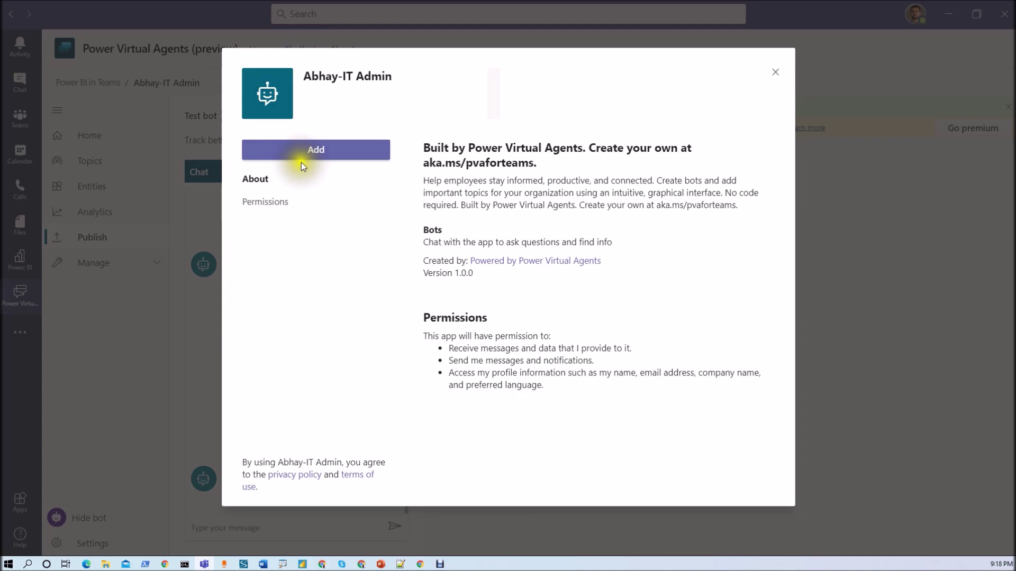
left_click(328, 157)
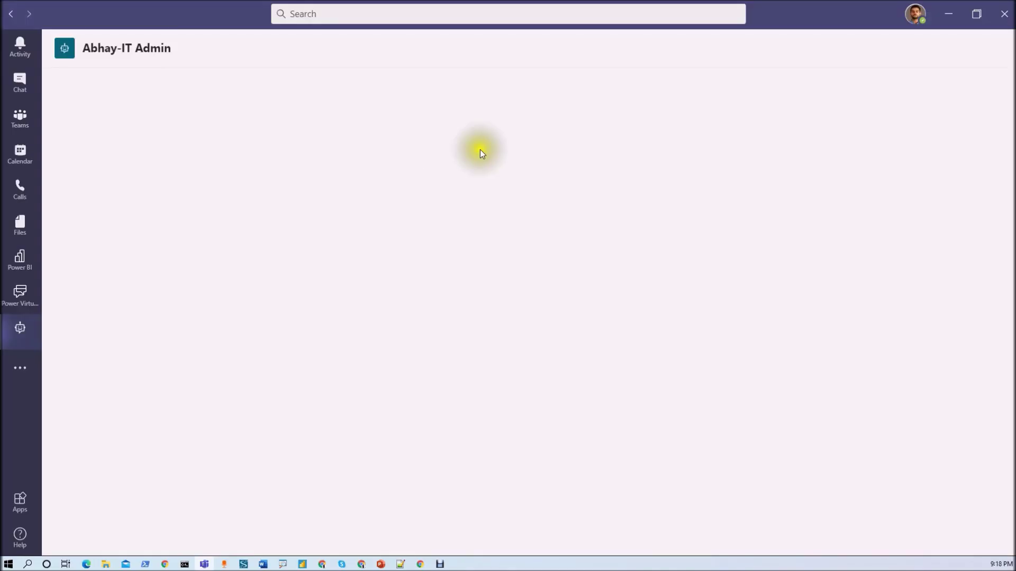
left_click(33, 349)
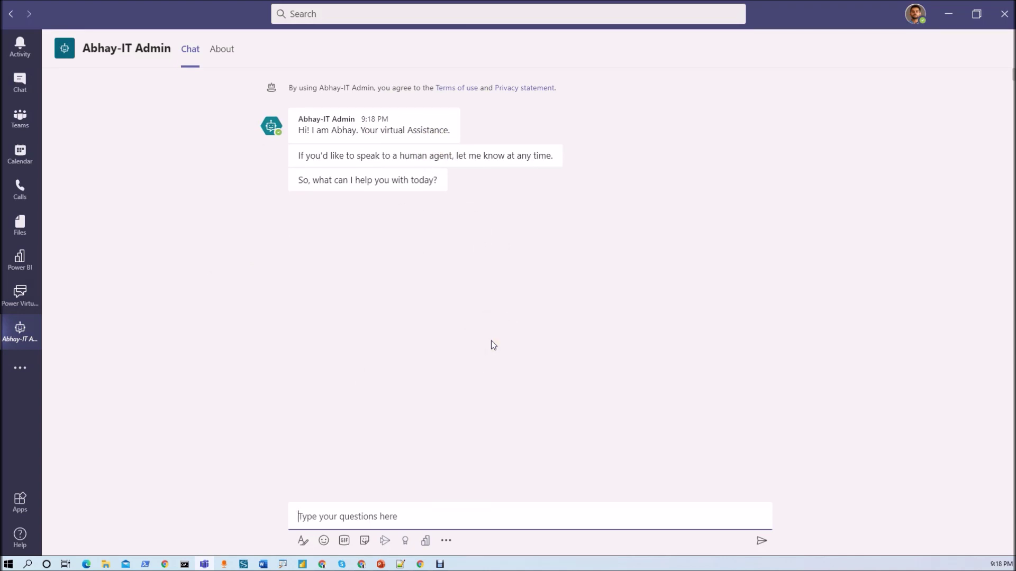
Send "need help" to the Abhay-IT Admin bot and choose the Software issue category
type("need")
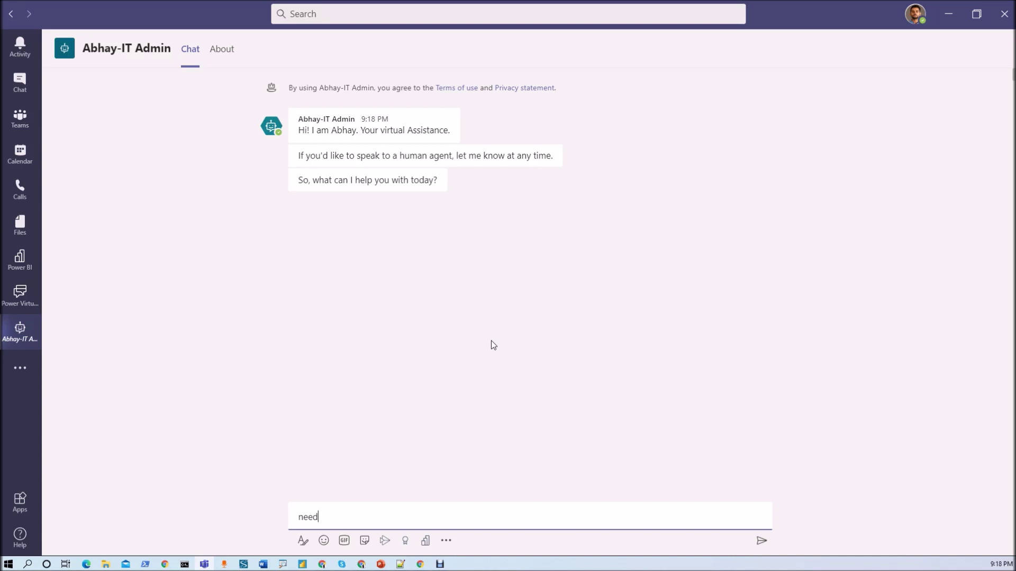
type(" help")
key("Return")
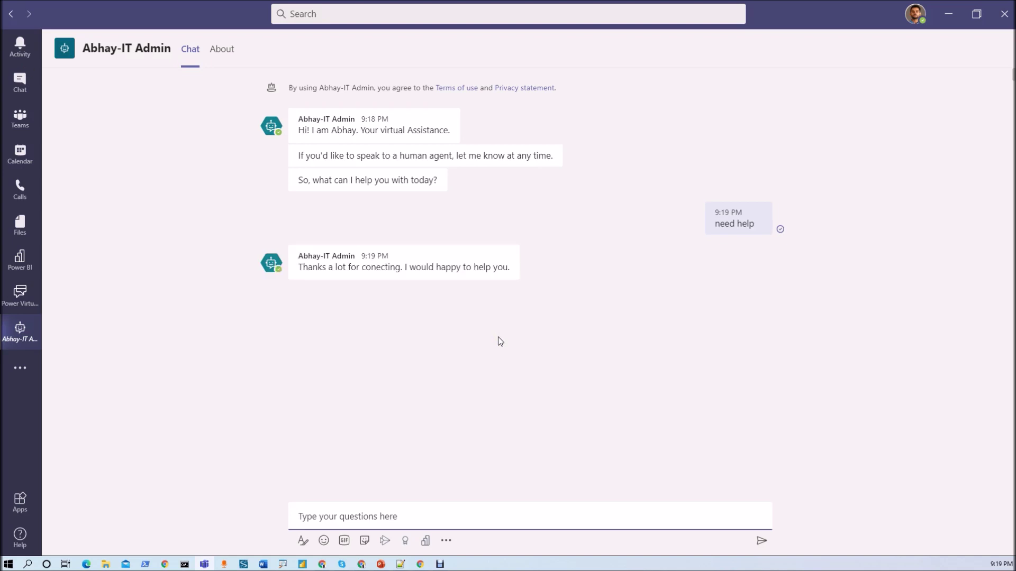
left_click(411, 333)
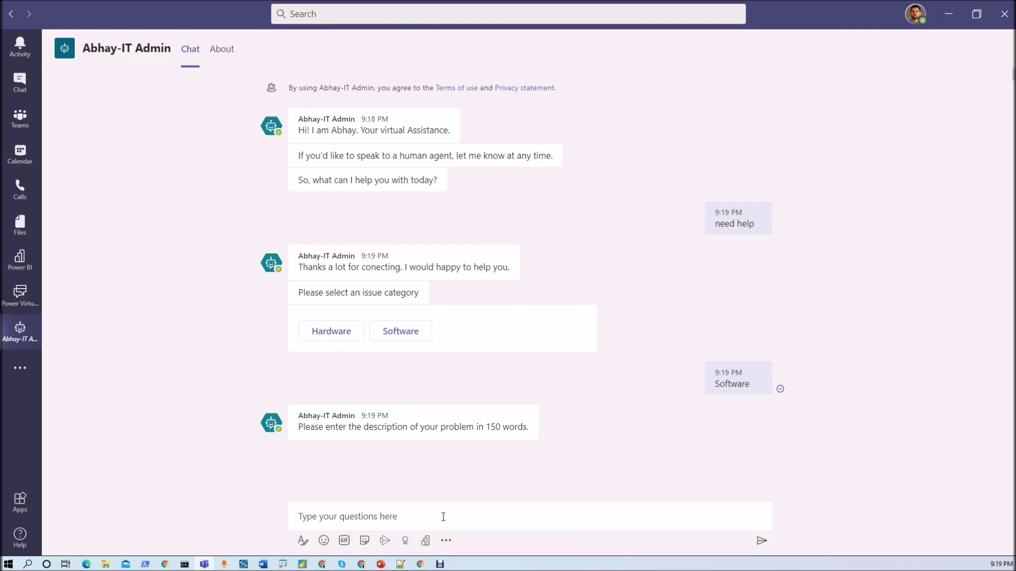
Submit "I need Adobe software" as the problem description in the bot chat
left_click(402, 513)
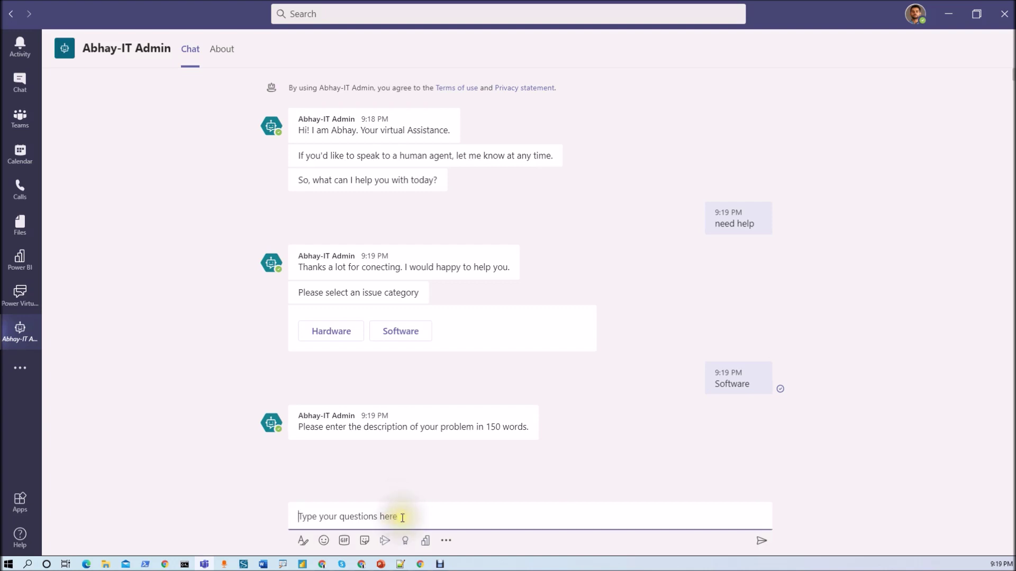
type("I need")
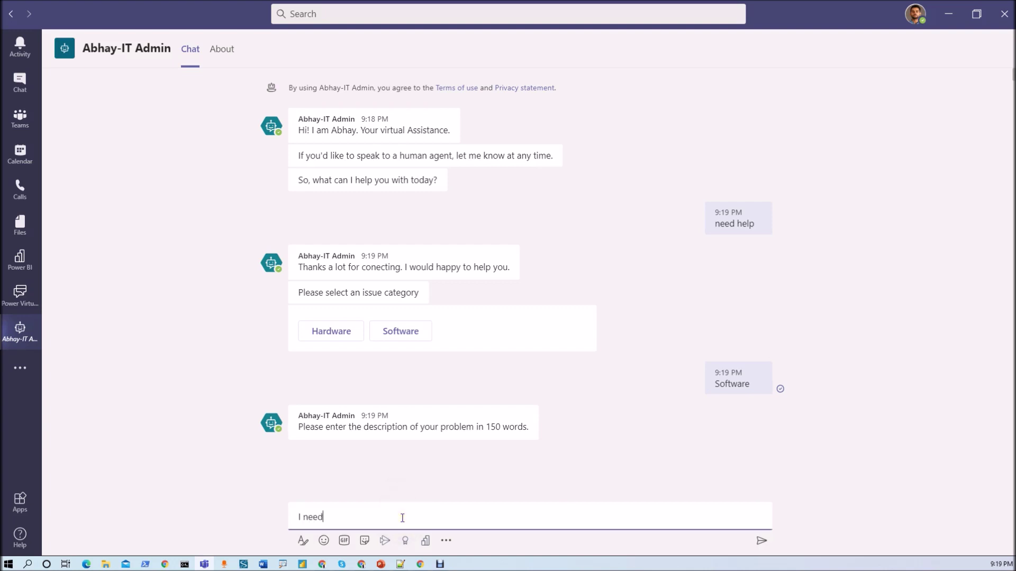
type(" Adobe software")
key("Return")
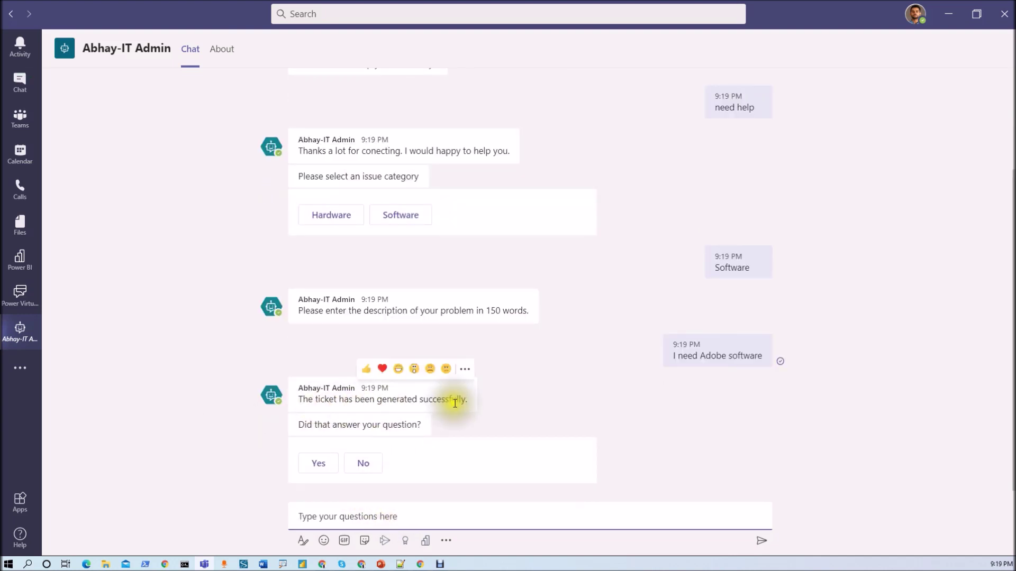
Answer Yes to the bot's follow-up question and check the IT Admin SharePoint list for the new ticket
left_click(319, 463)
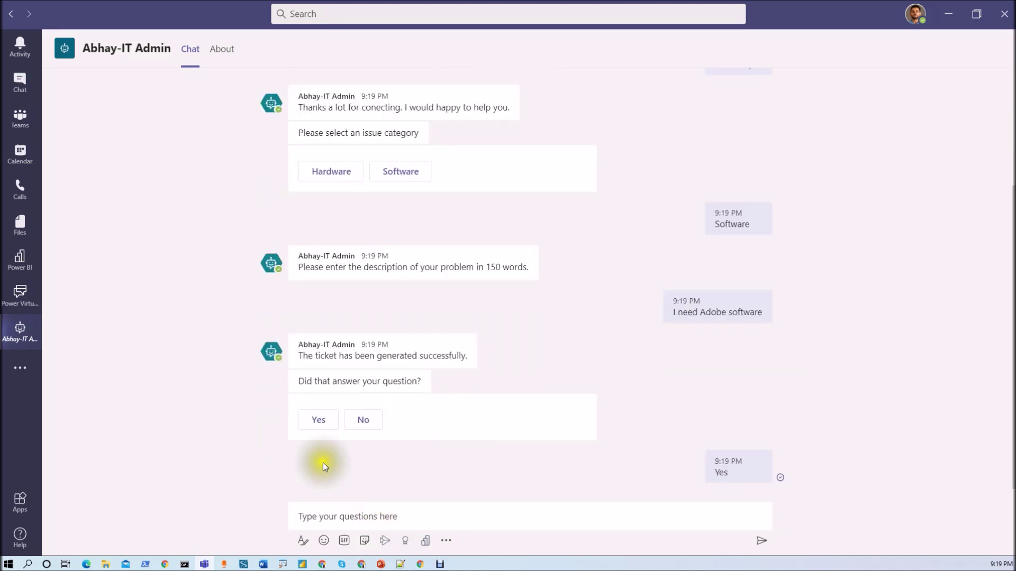
left_click(418, 566)
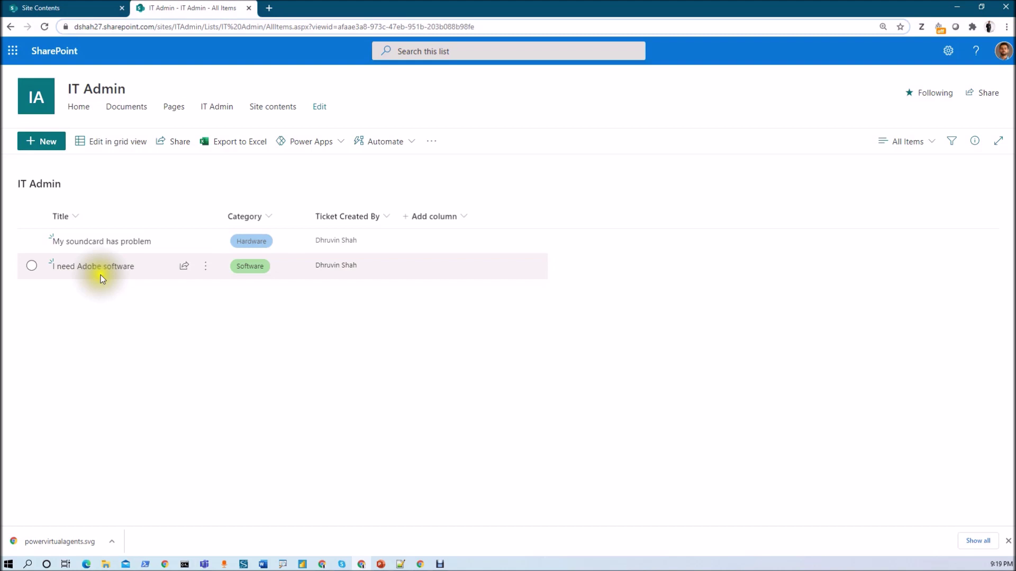
key("alt+Tab")
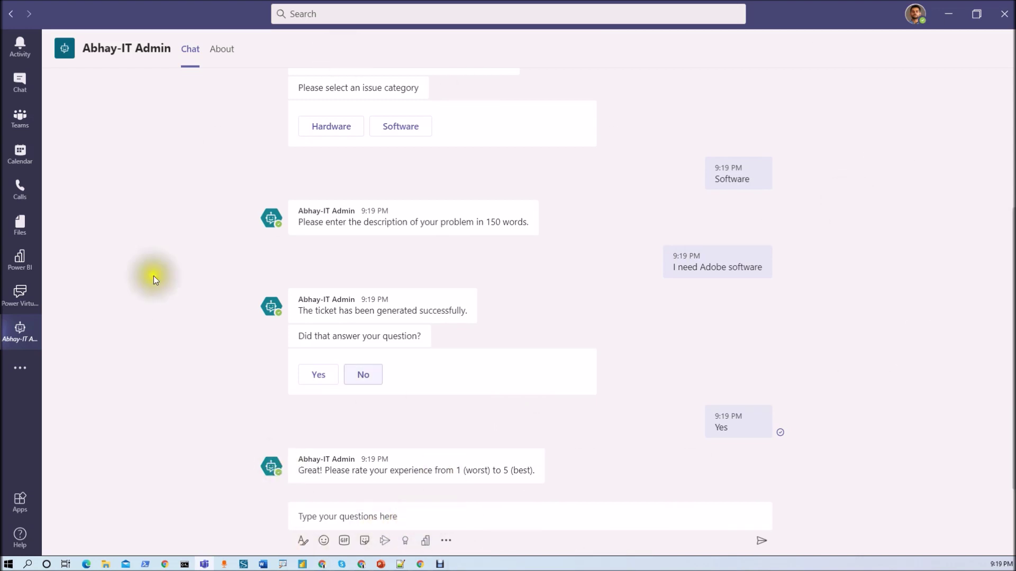
Open the Abhay-IT Admin chatbot from the list of chatbots in Power Virtual Agents
left_click(14, 298)
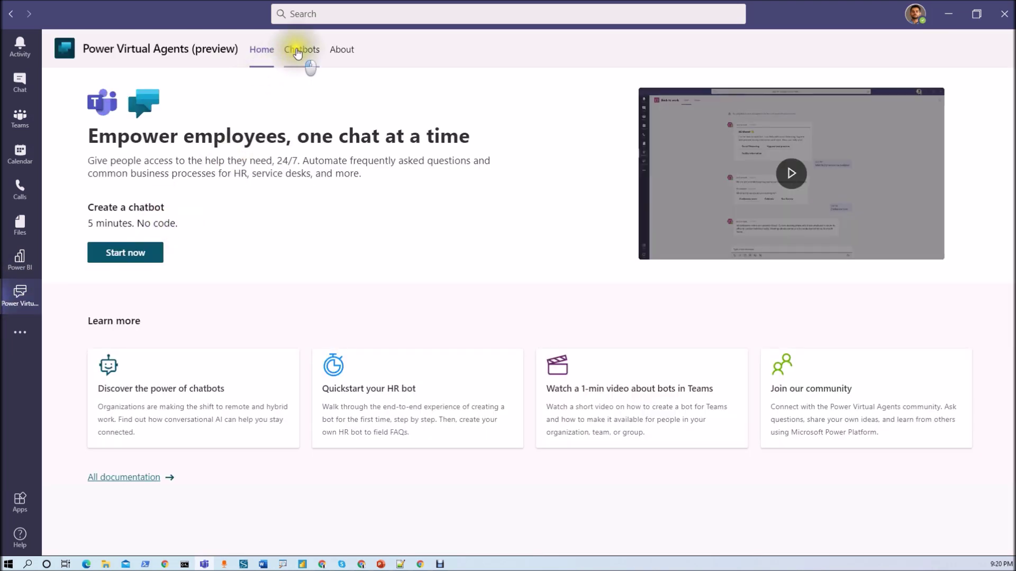
left_click(298, 51)
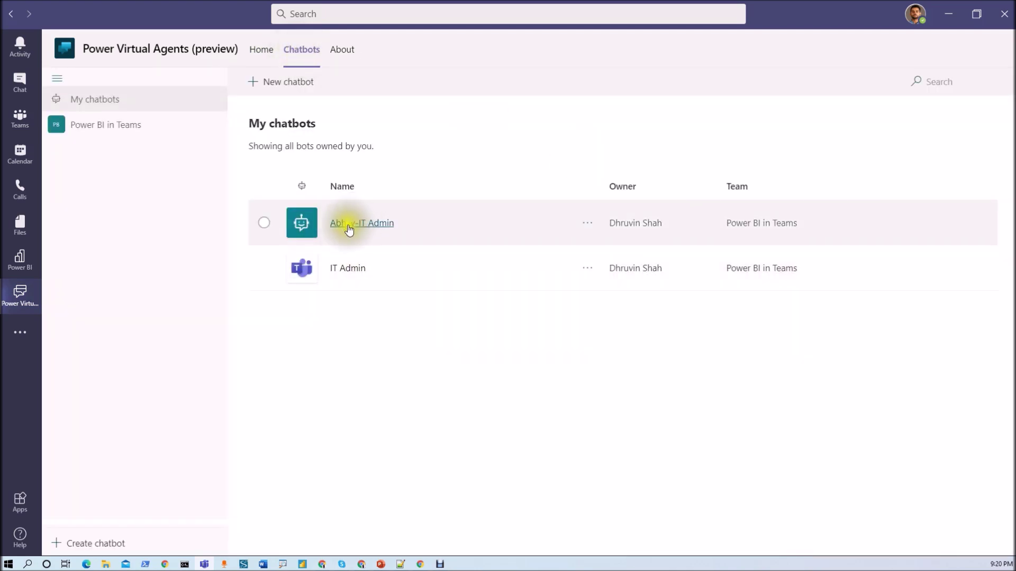
left_click(452, 223)
left_click(344, 224)
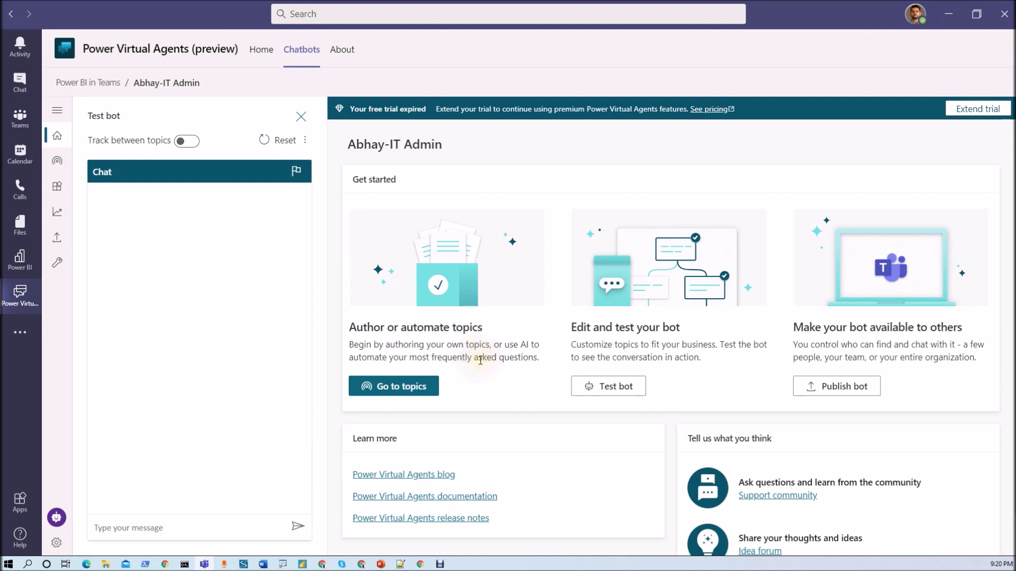
Share the bot with the team by adding it to Teams, and check the list of available apps
left_click(840, 341)
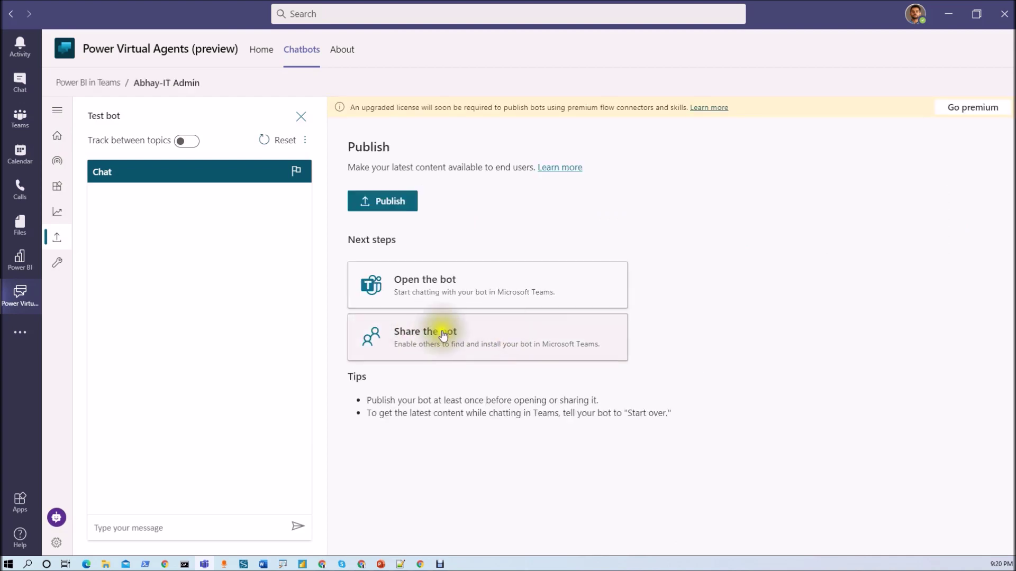
left_click(514, 334)
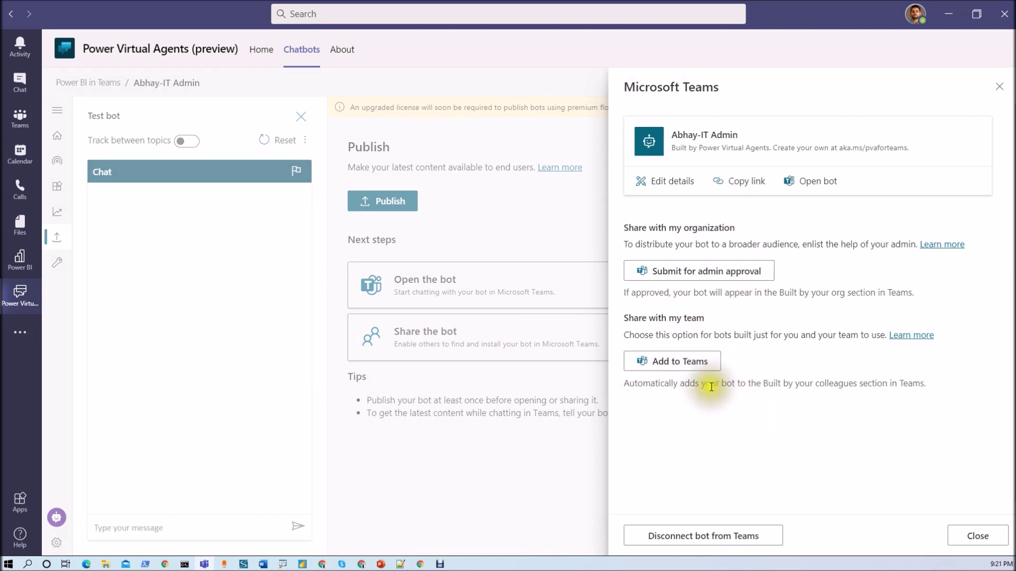
left_click(709, 370)
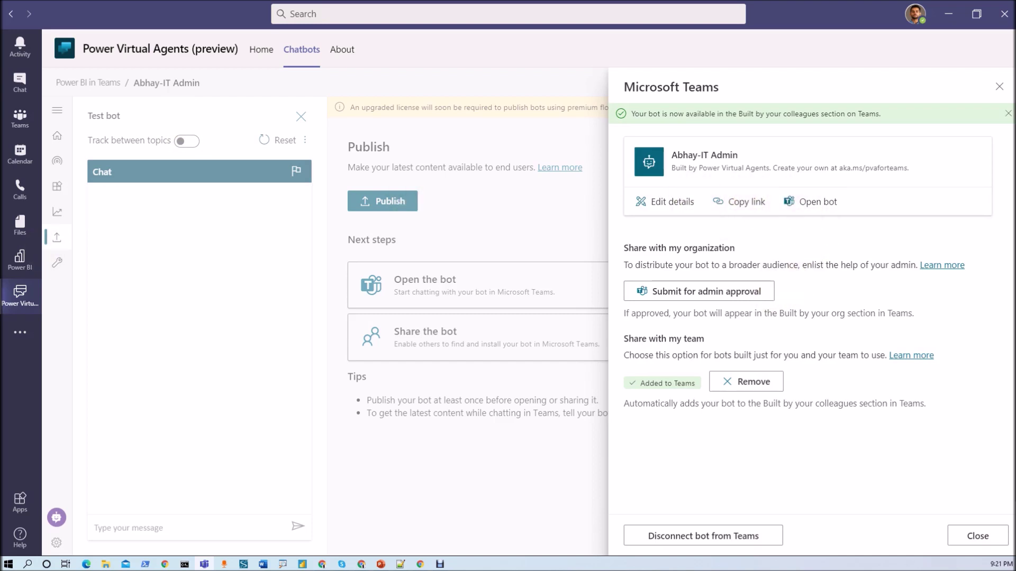
left_click(20, 333)
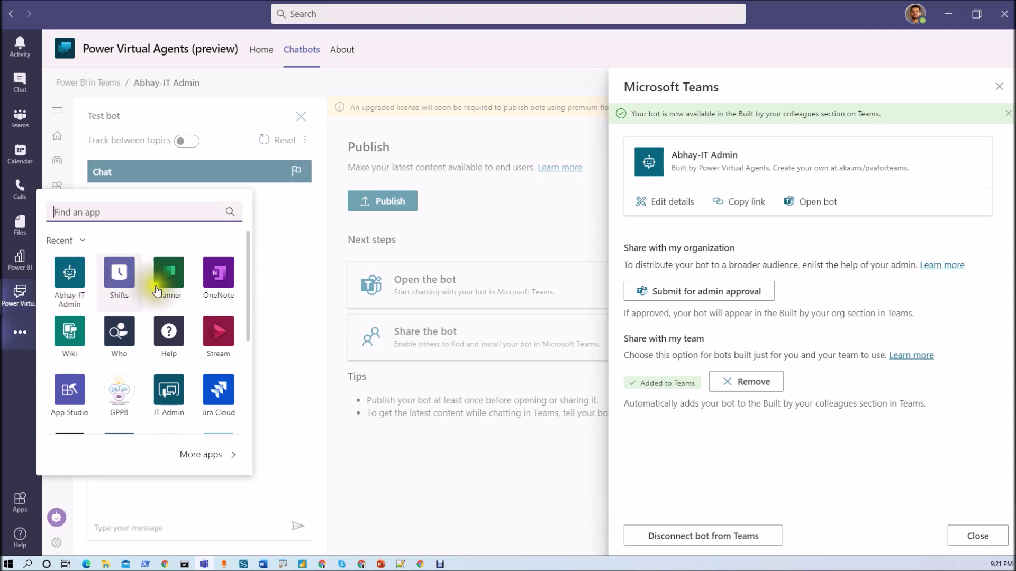
Replace the bot's icon with a custom image, set the icon color to orange, and save the Teams details
left_click(657, 208)
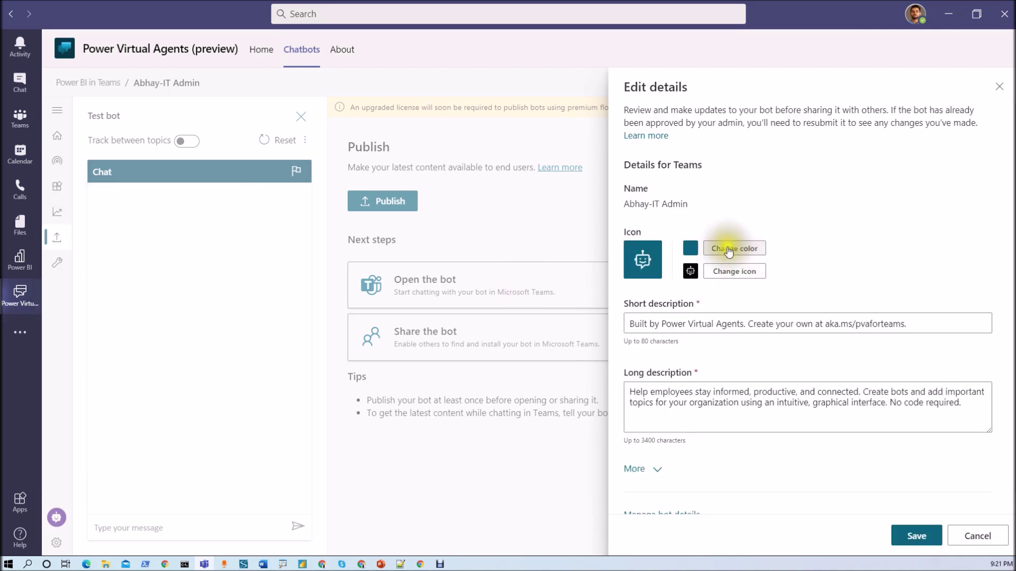
left_click(725, 275)
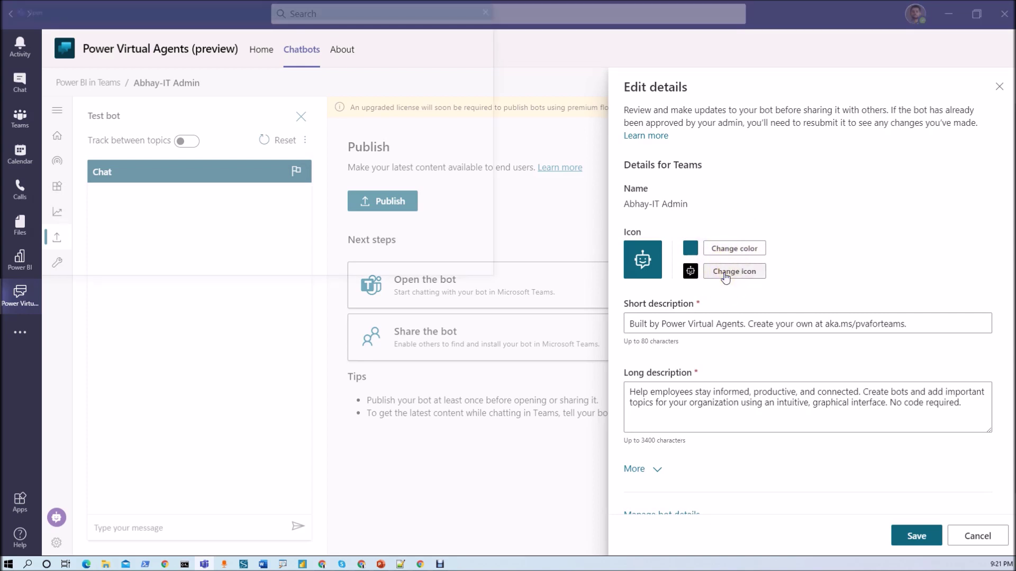
double_click(161, 91)
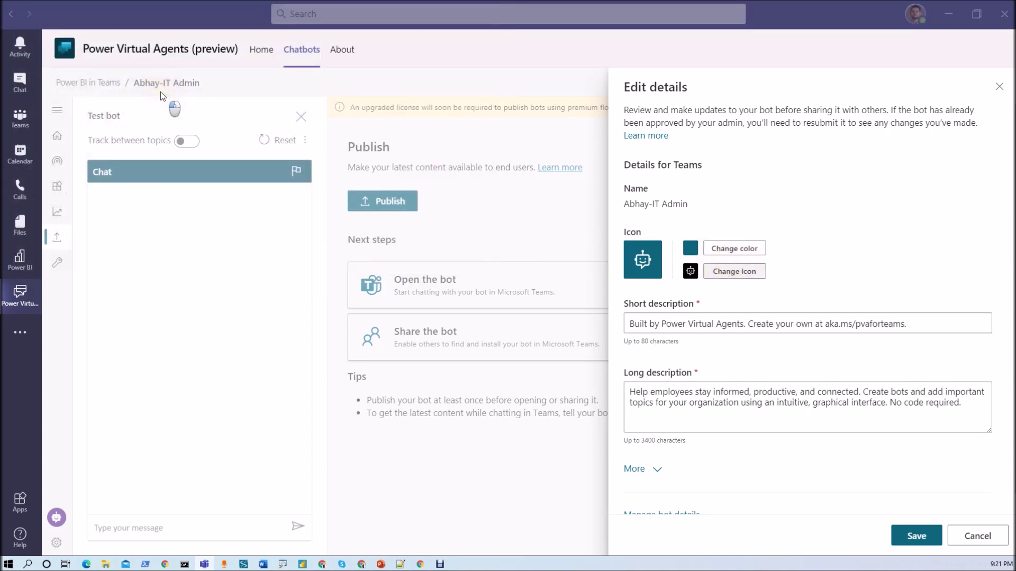
left_click(734, 250)
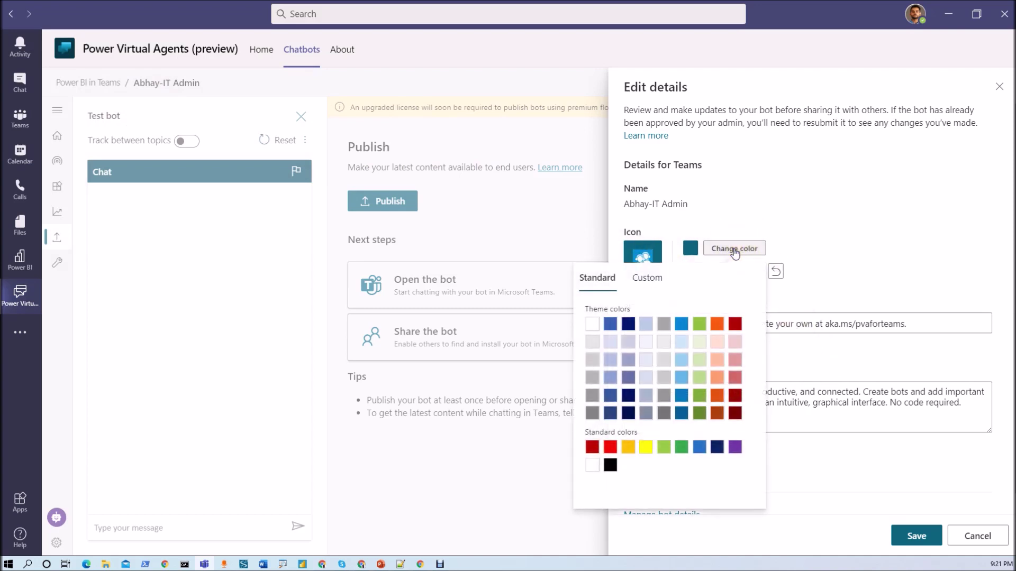
left_click(717, 324)
left_click(839, 256)
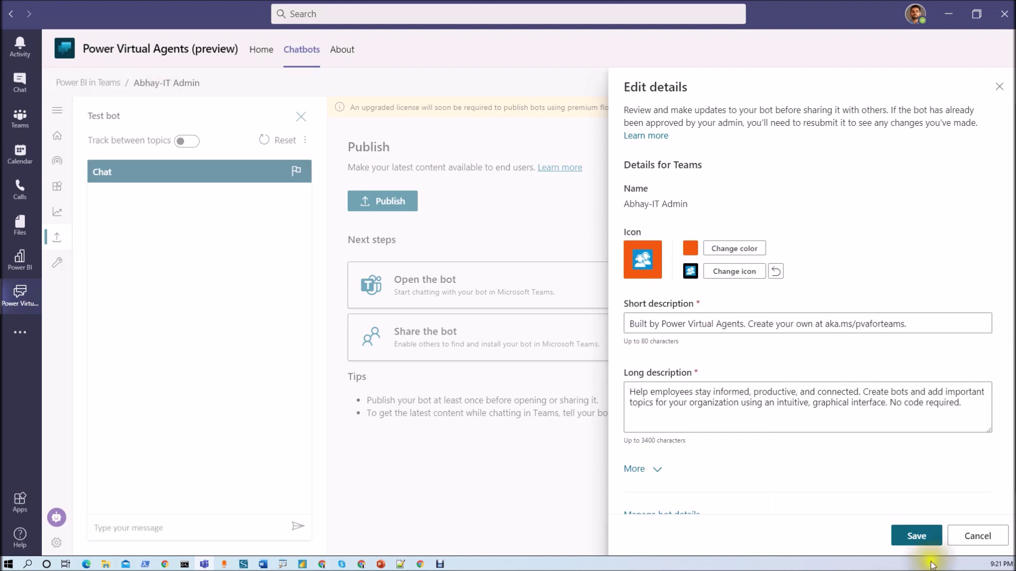
left_click(916, 537)
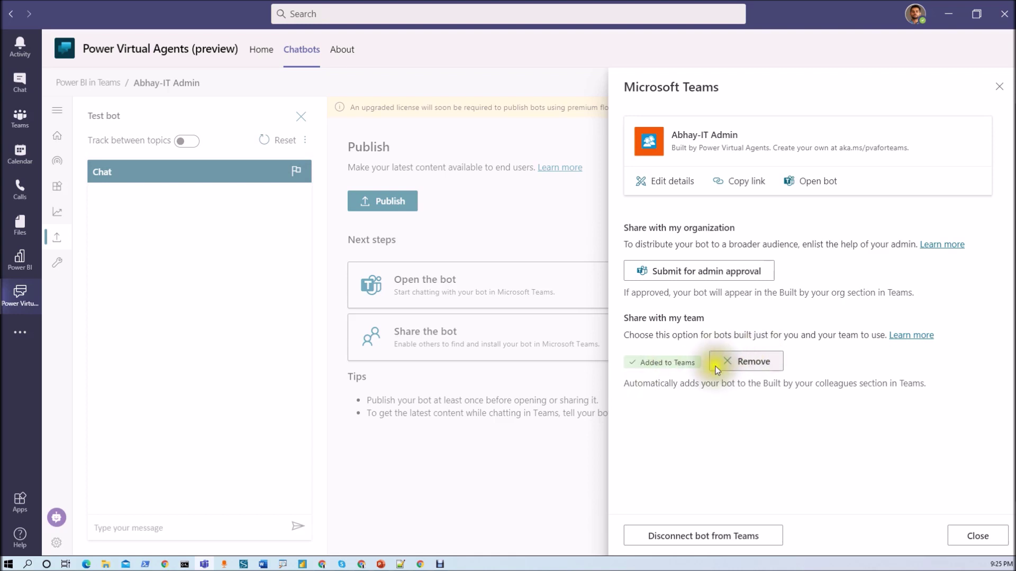
left_click(975, 538)
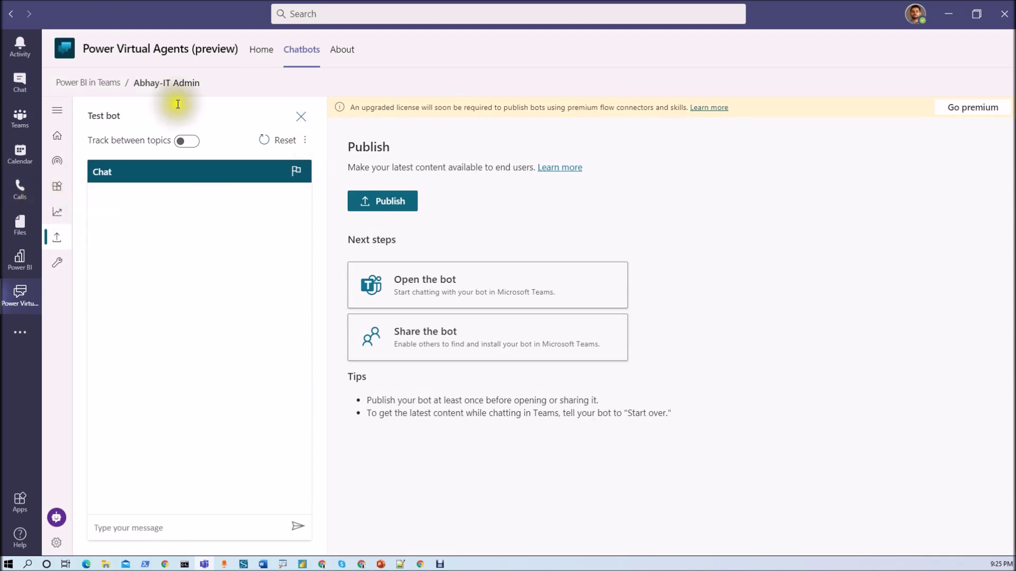
Open the management page of the Power BI in Teams team to review its members
left_click(19, 118)
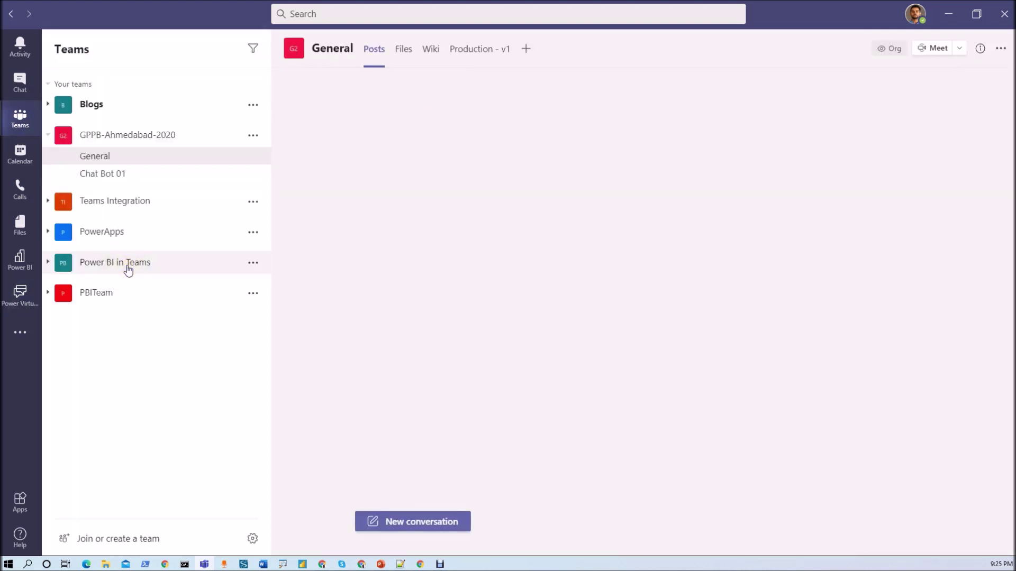
left_click(129, 263)
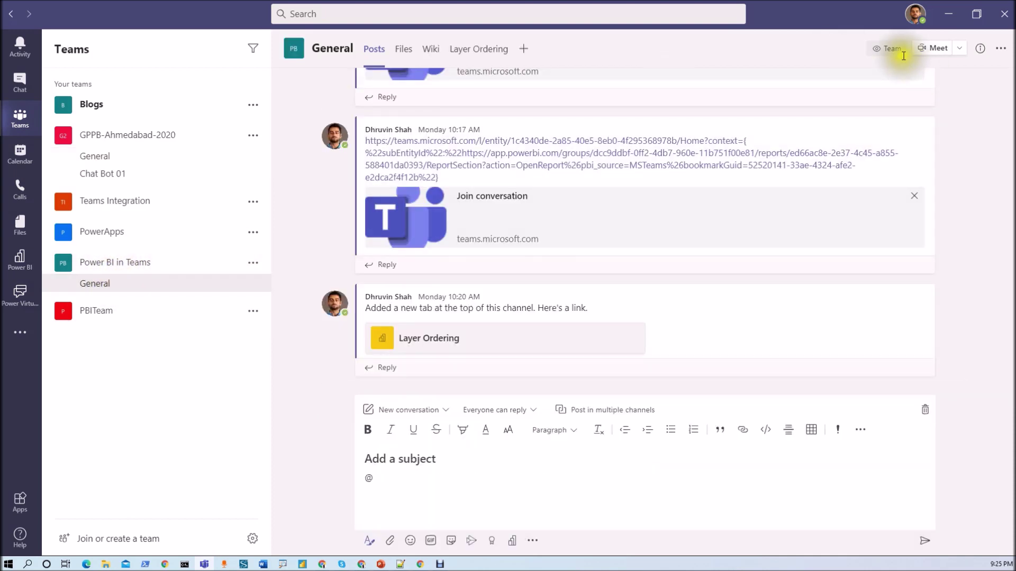
left_click(1001, 51)
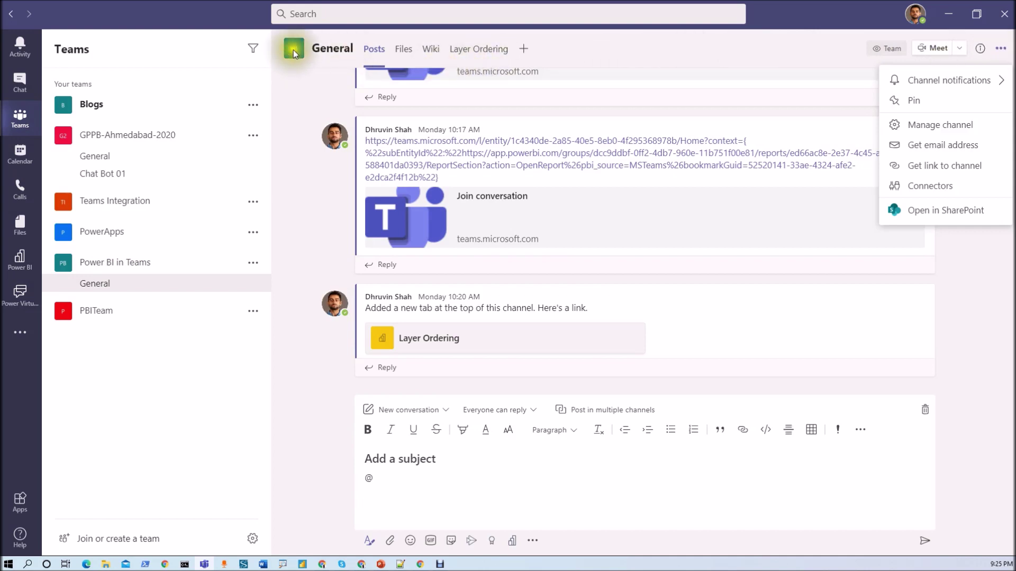
left_click(253, 264)
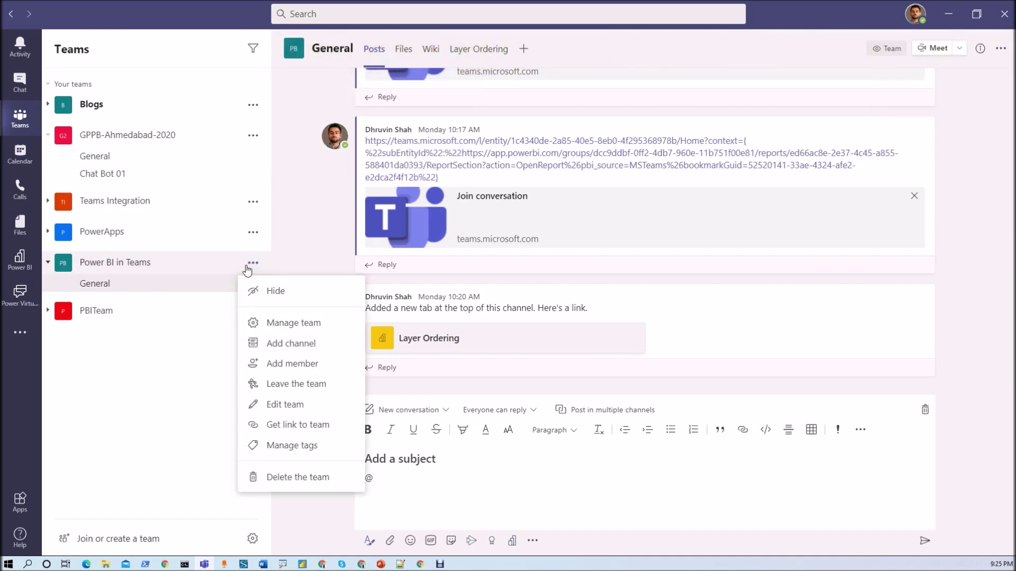
left_click(290, 324)
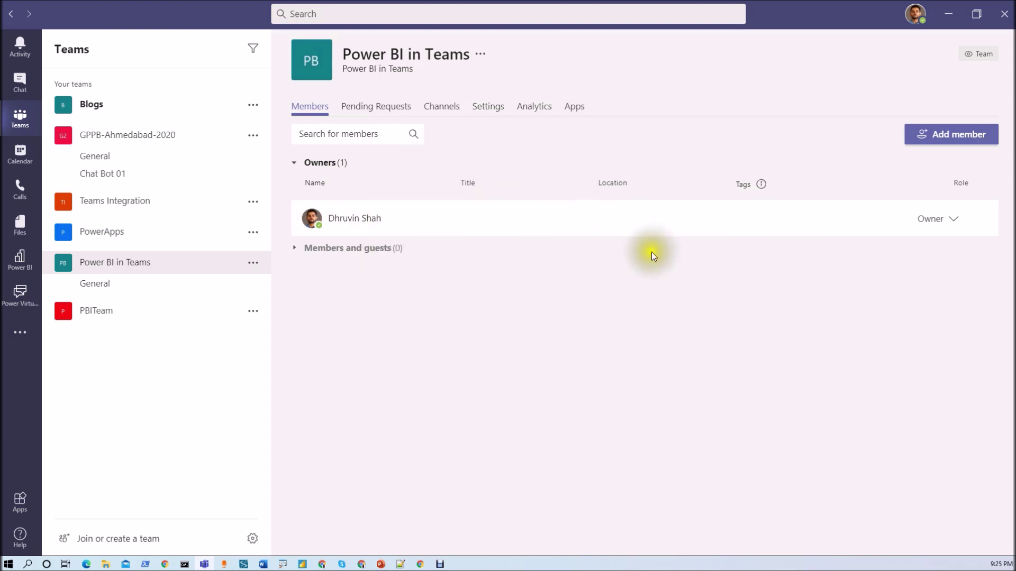
Search the Teams apps for "abh", open the Abhay-IT Admin bot, and return to Power Virtual Agents
left_click(19, 334)
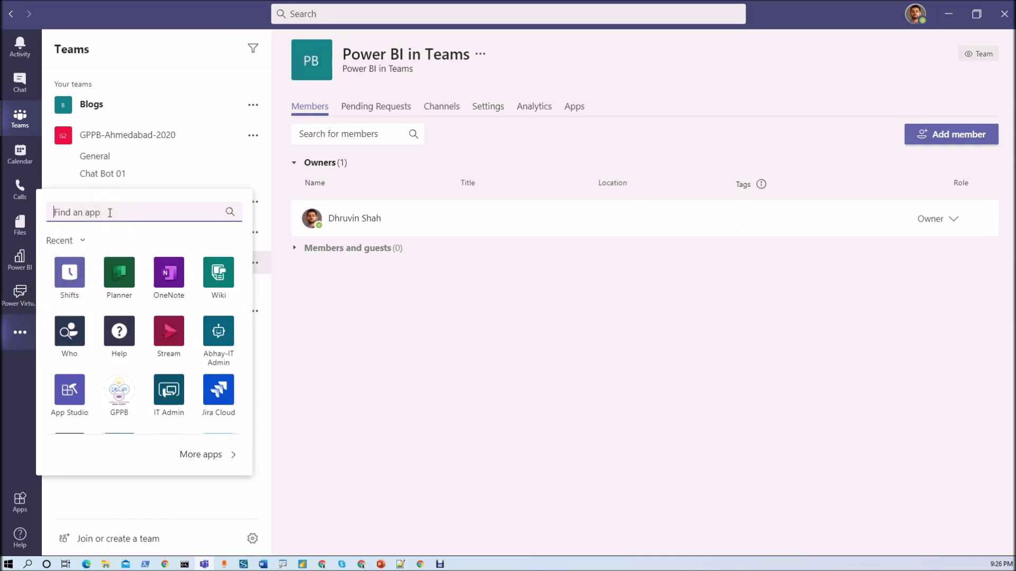
type("abh")
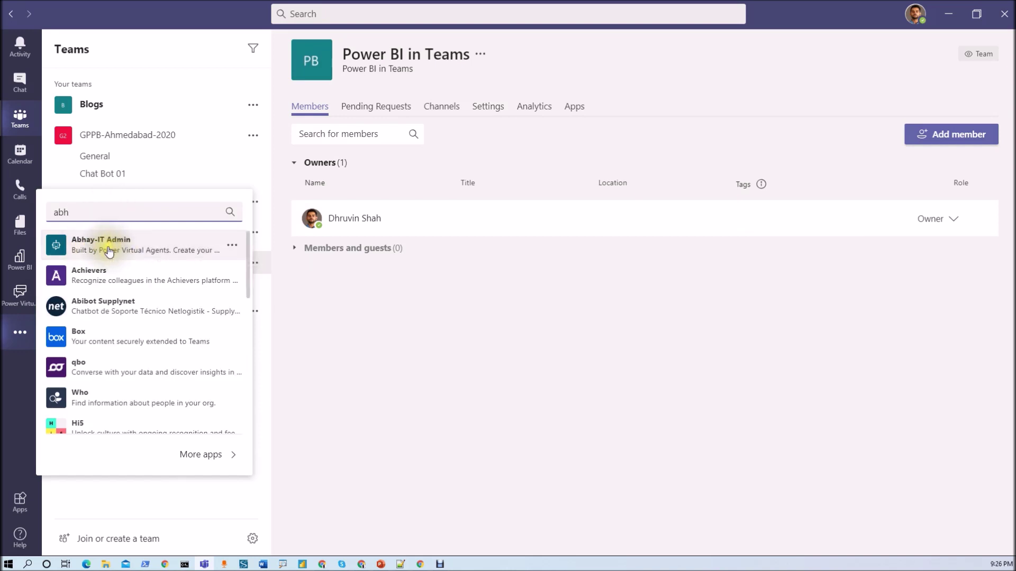
left_click(111, 253)
left_click(108, 248)
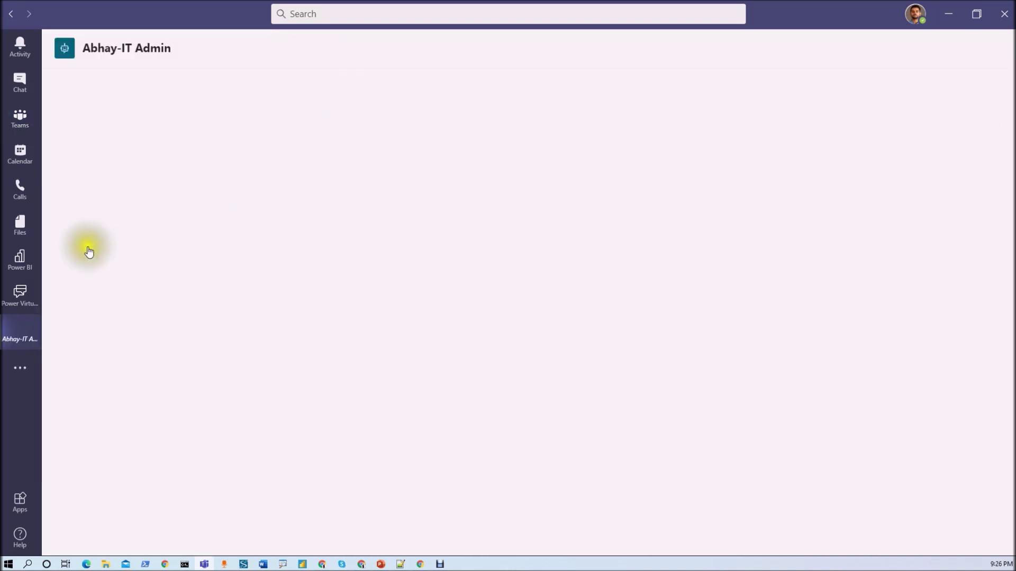
left_click(29, 297)
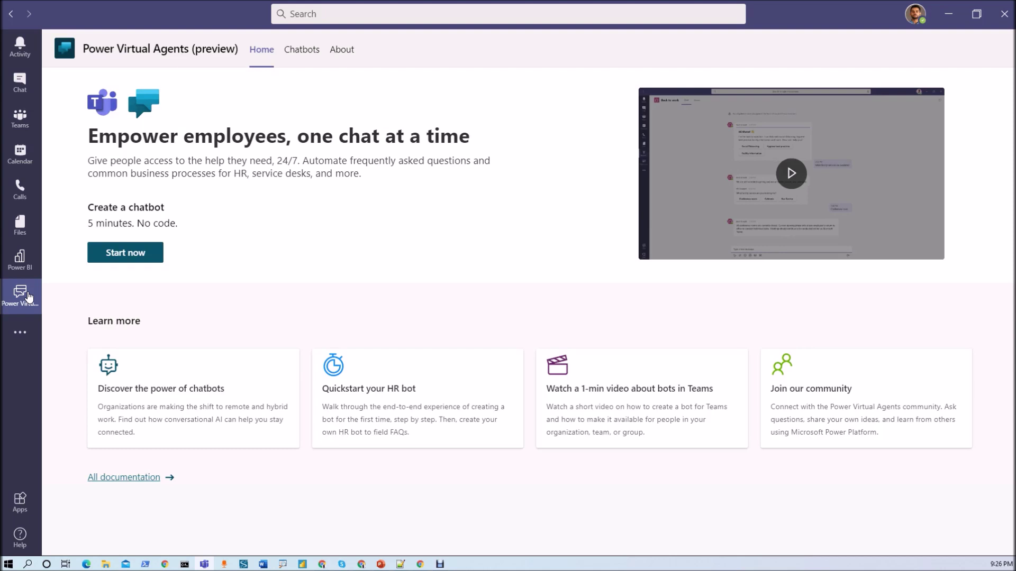
Open the Abhay-IT Admin chatbot and bring up its Microsoft Teams sharing options from the Publish page
left_click(301, 56)
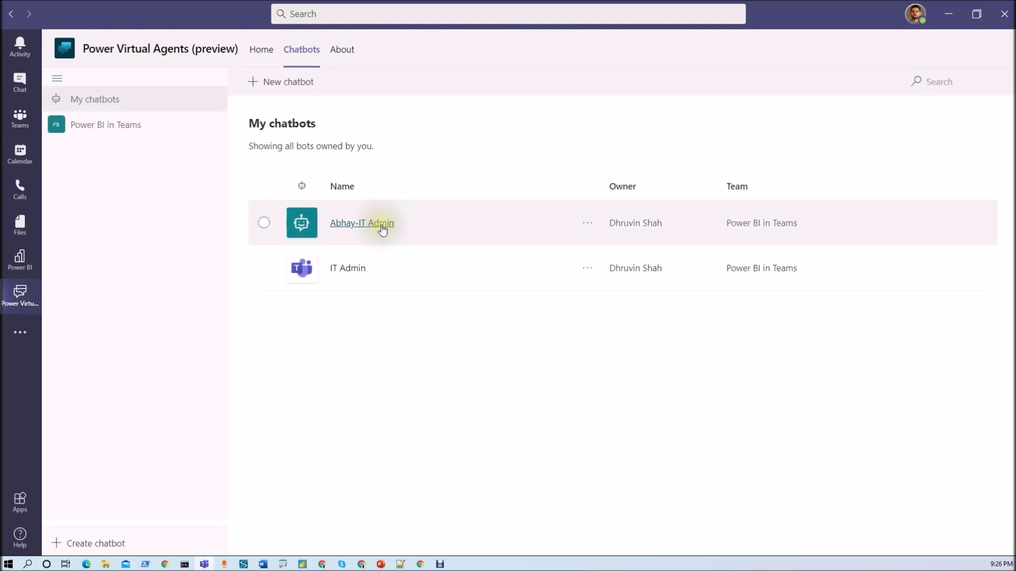
left_click(382, 226)
left_click(378, 209)
left_click(380, 208)
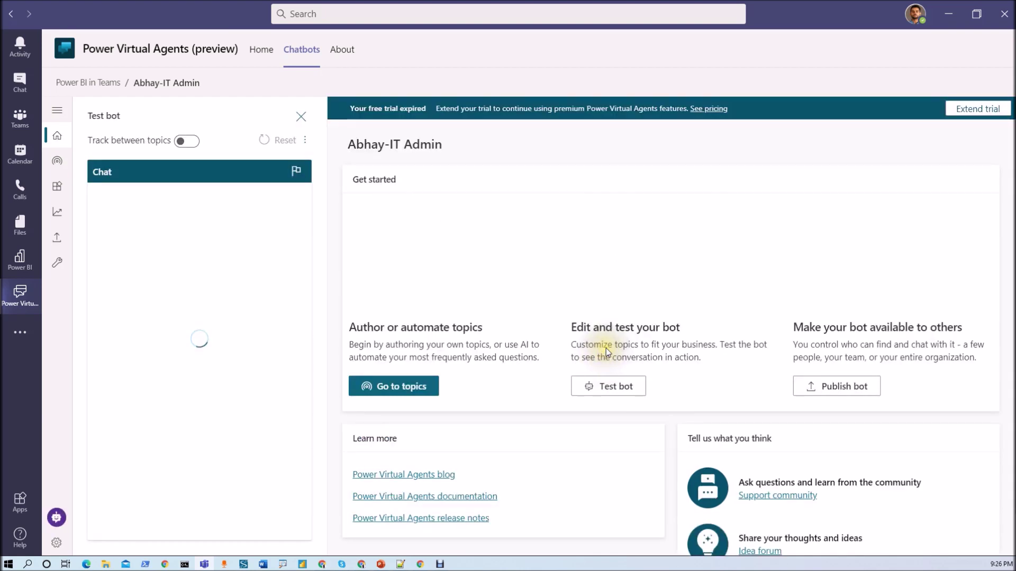
left_click(844, 387)
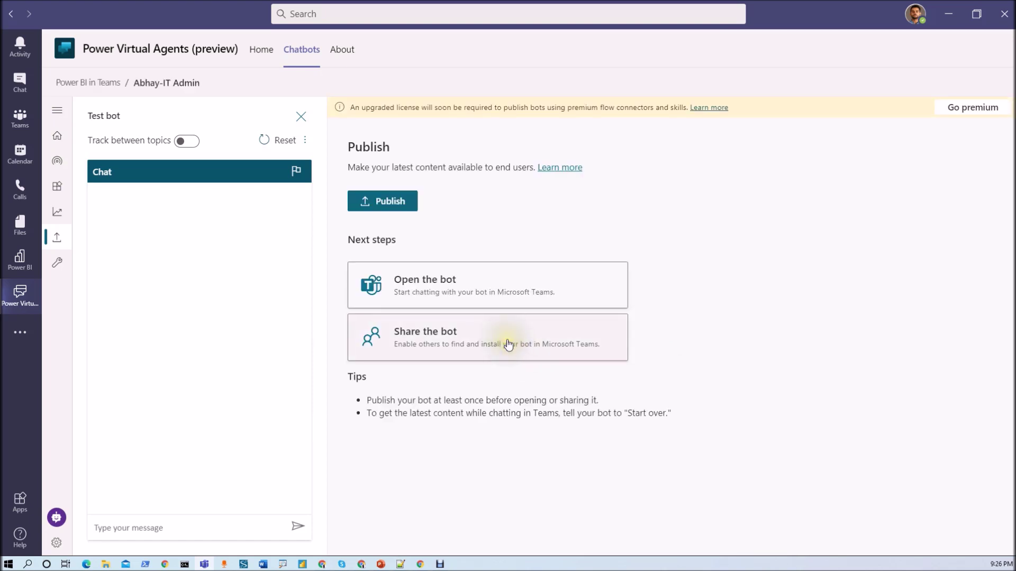
left_click(508, 345)
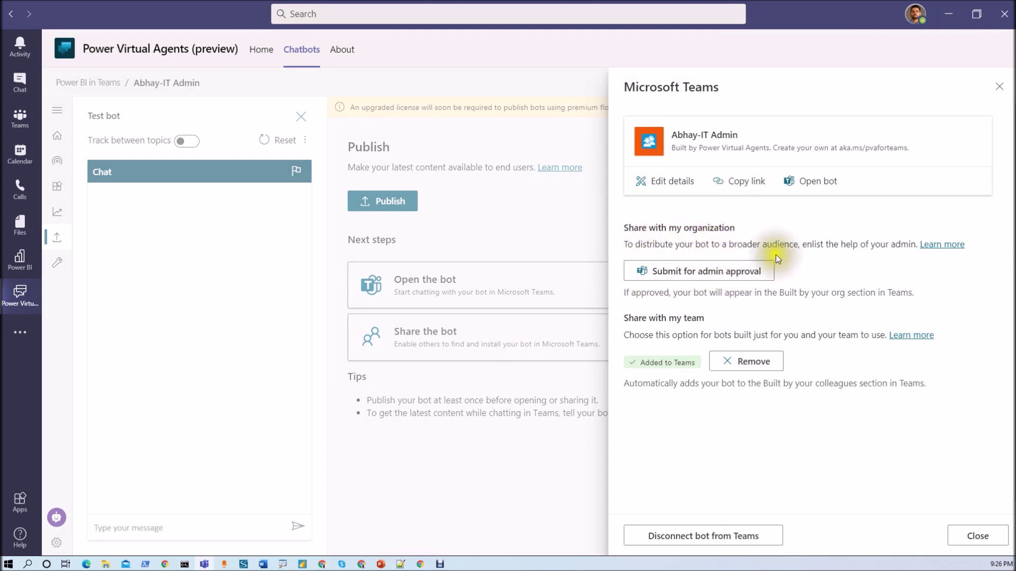
Submit the Abhay-IT Admin bot for admin approval and give everyone in the organization access to it
left_click(683, 283)
left_click(693, 299)
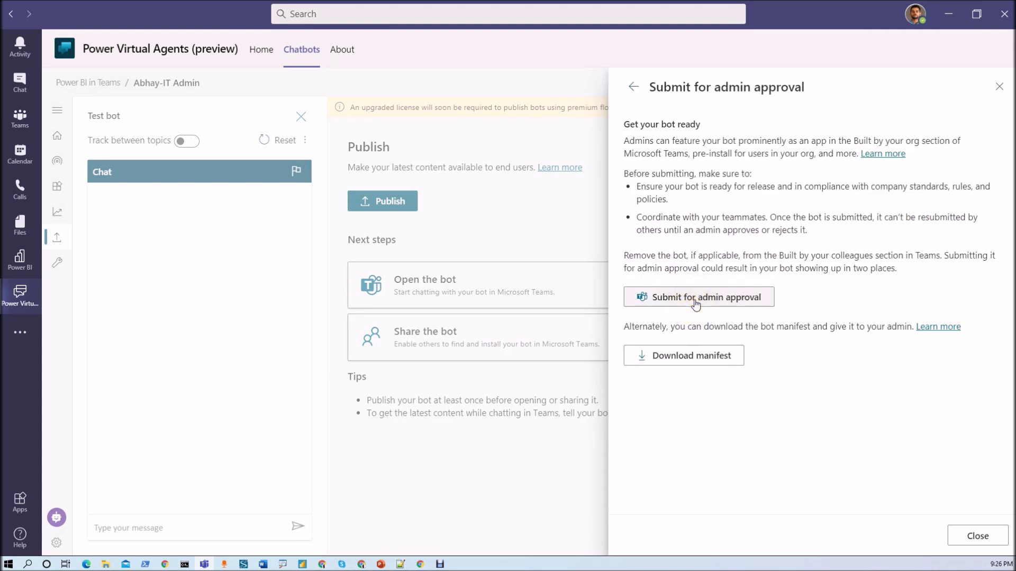
left_click(695, 301)
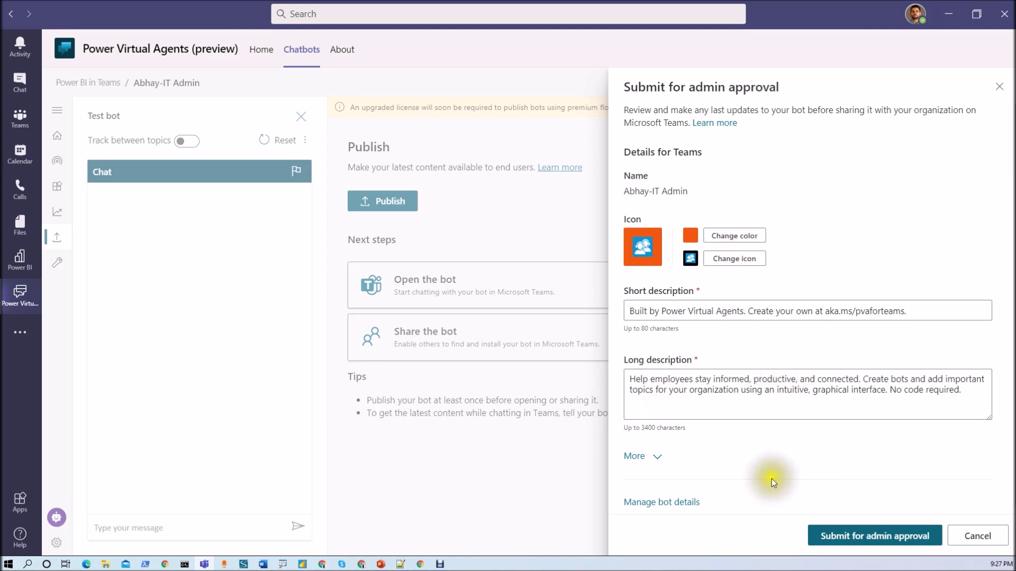
left_click(870, 537)
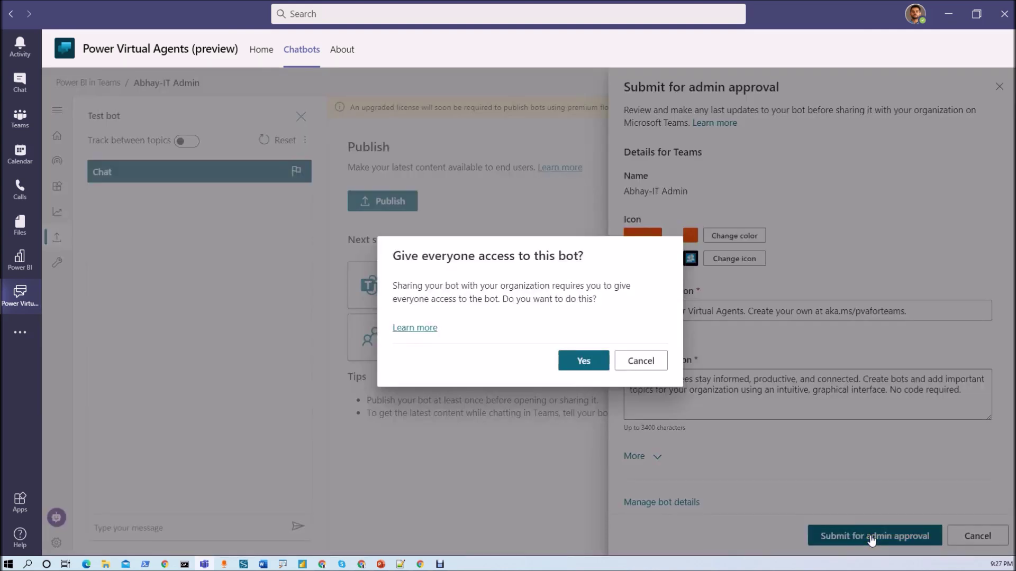
left_click(584, 365)
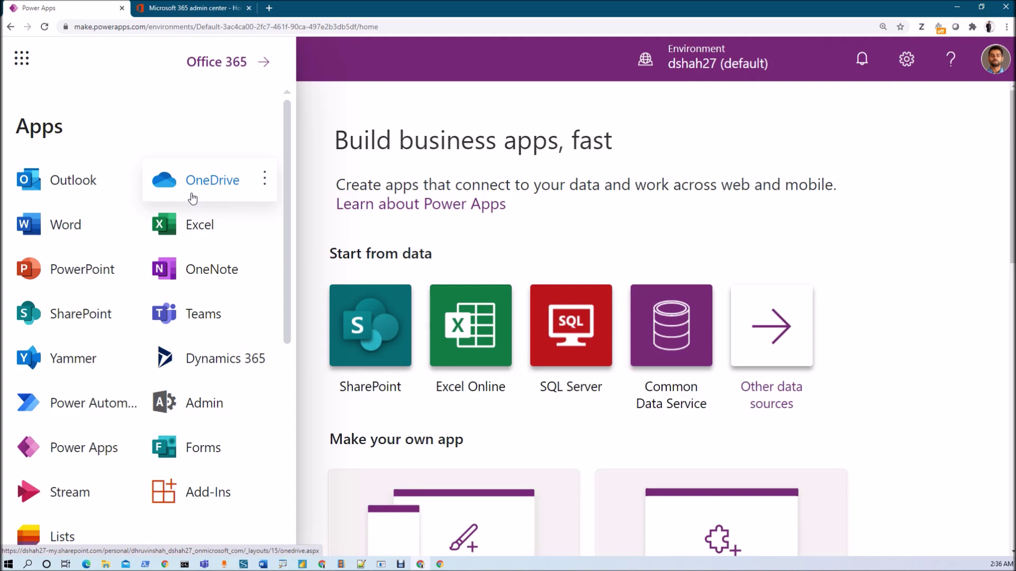
Switch to the Microsoft 365 admin center in a new browser tab and open the Teams admin center from it
left_click(266, 409)
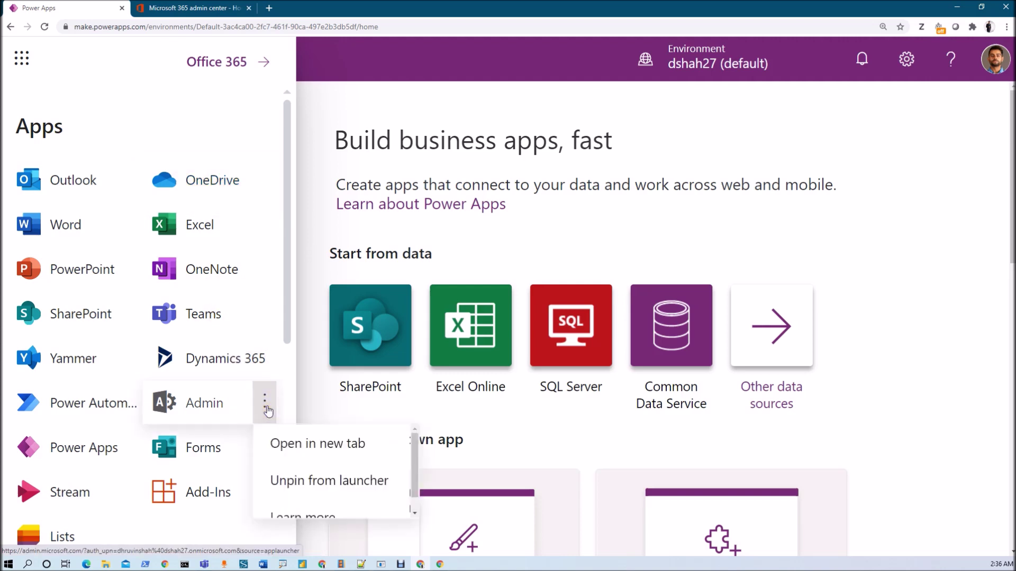
left_click(271, 448)
left_click(296, 9)
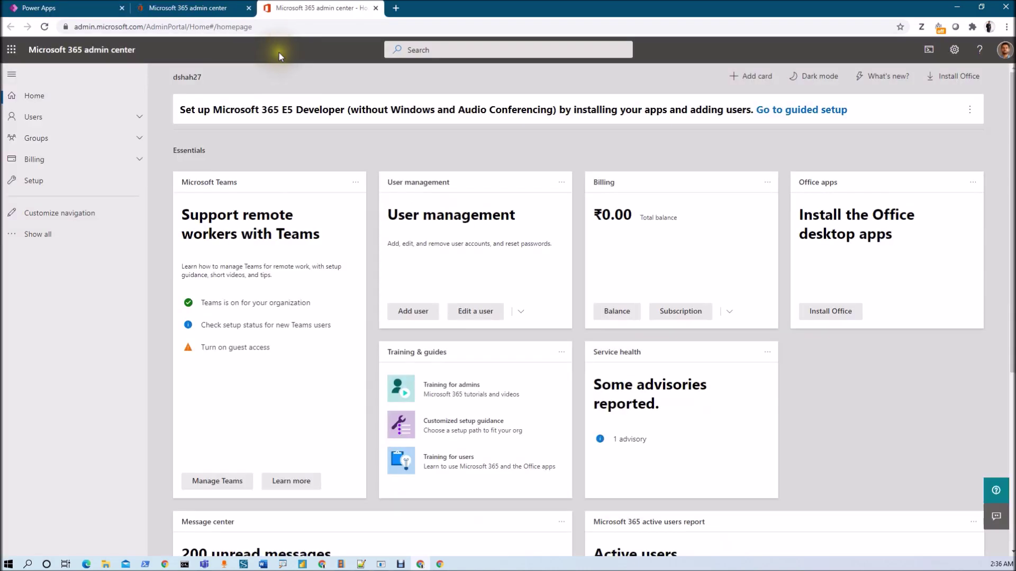
left_click(32, 236)
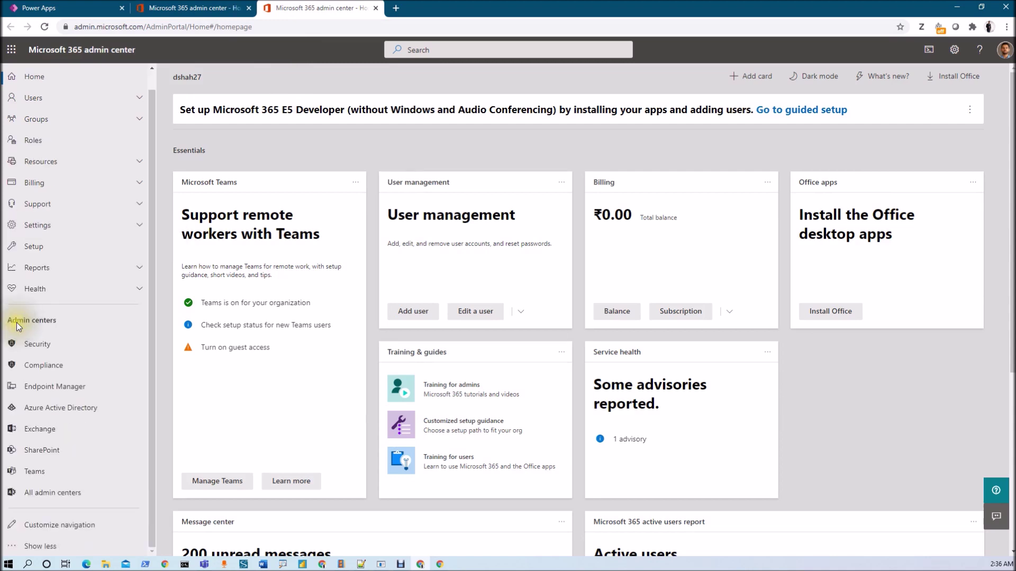
left_click(35, 471)
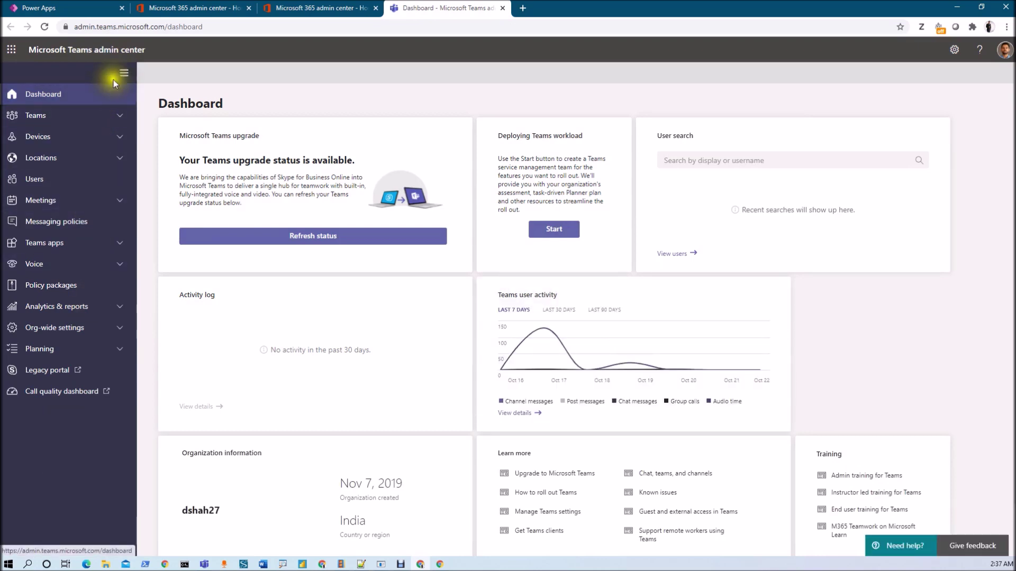
Open the Manage apps page for Teams apps and search the list for "abh"
left_click(119, 247)
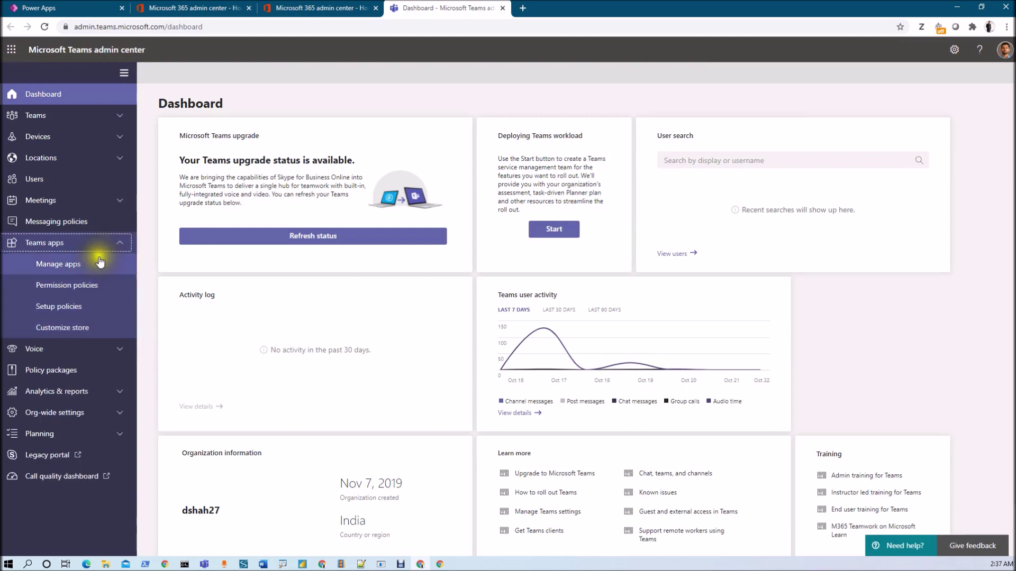
left_click(85, 269)
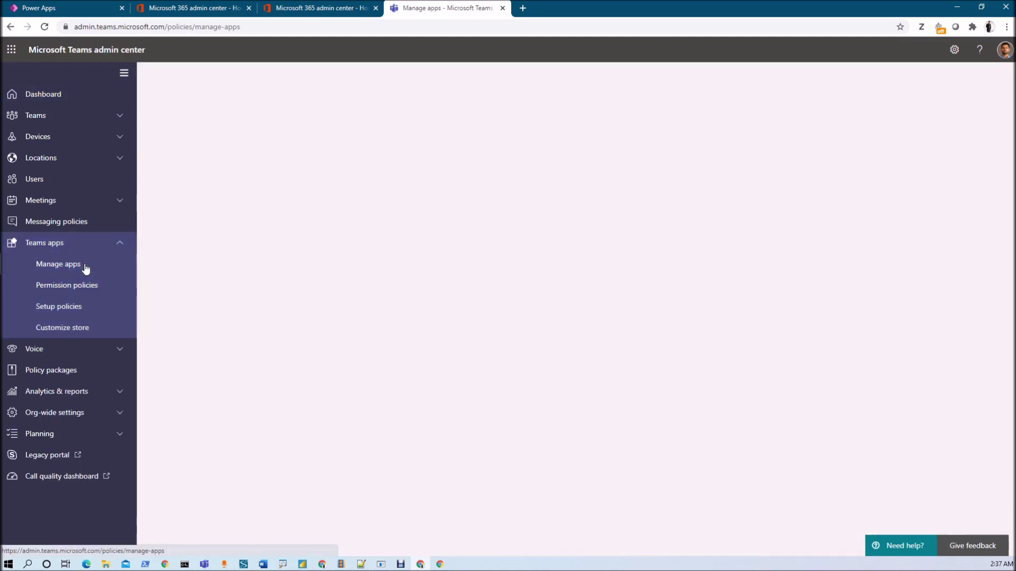
left_click(856, 281)
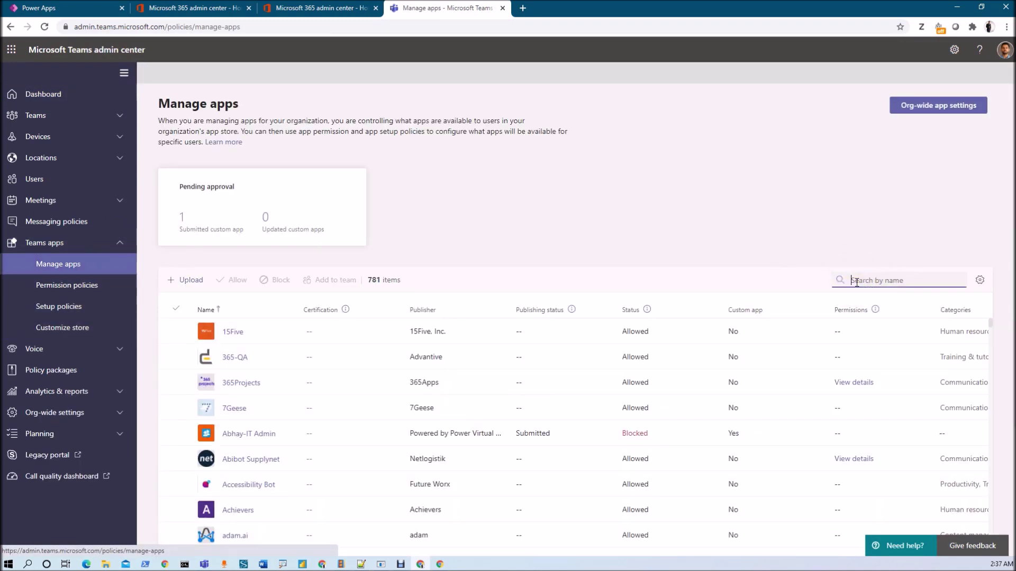
type("a")
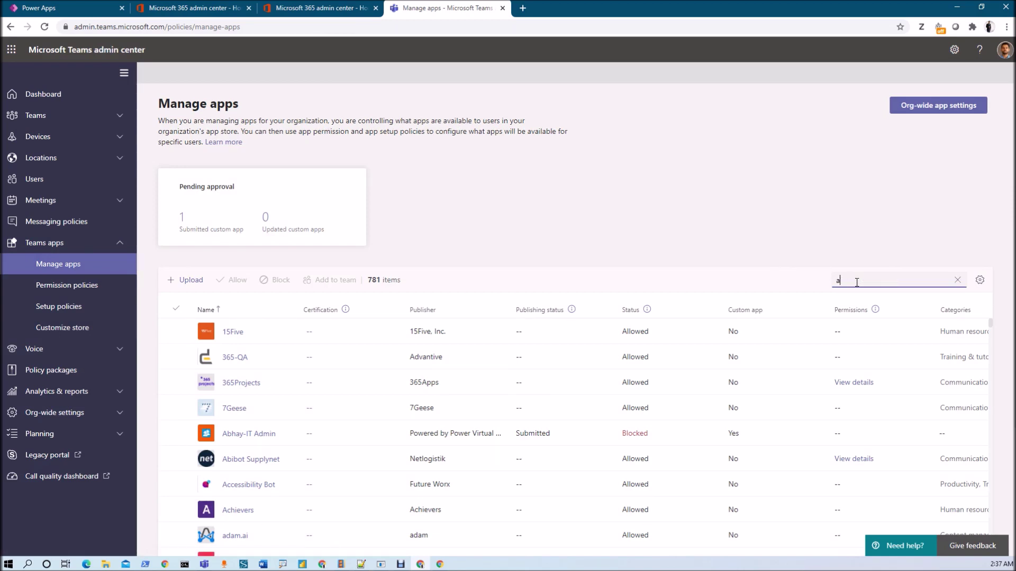
type("bh")
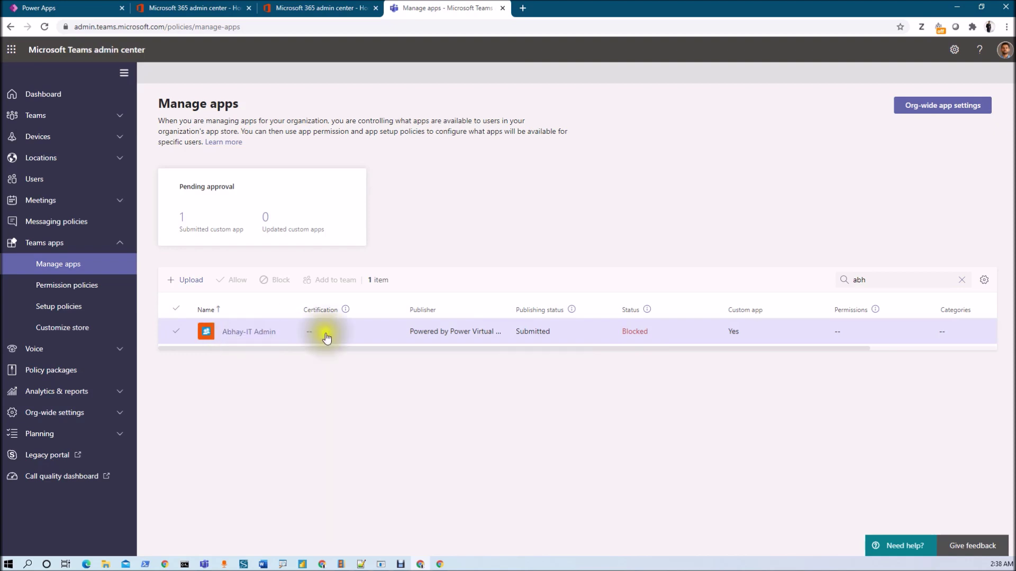
Change the Abhay-IT Admin app's publishing status to Publish and confirm it
left_click(259, 333)
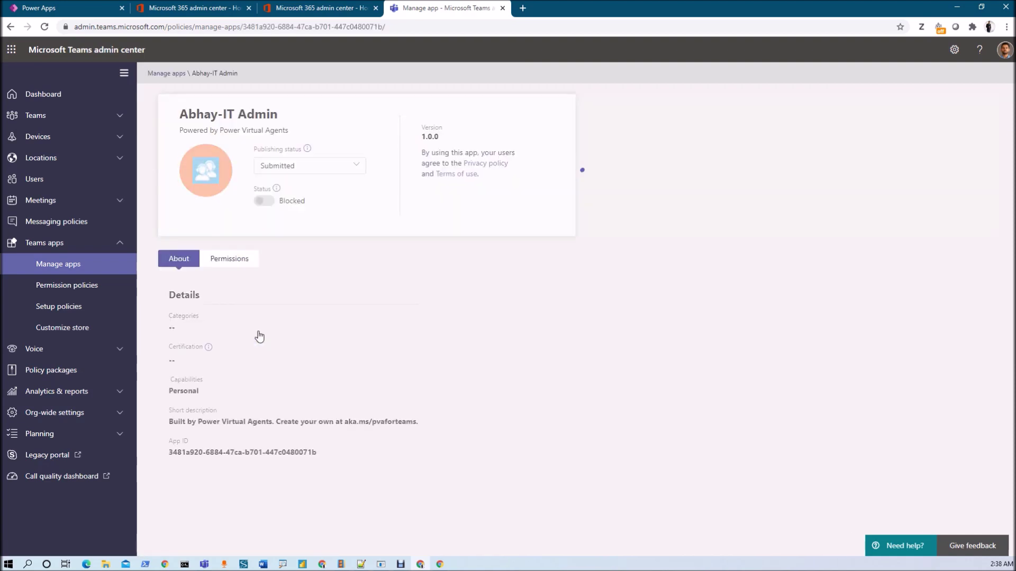
left_click(268, 167)
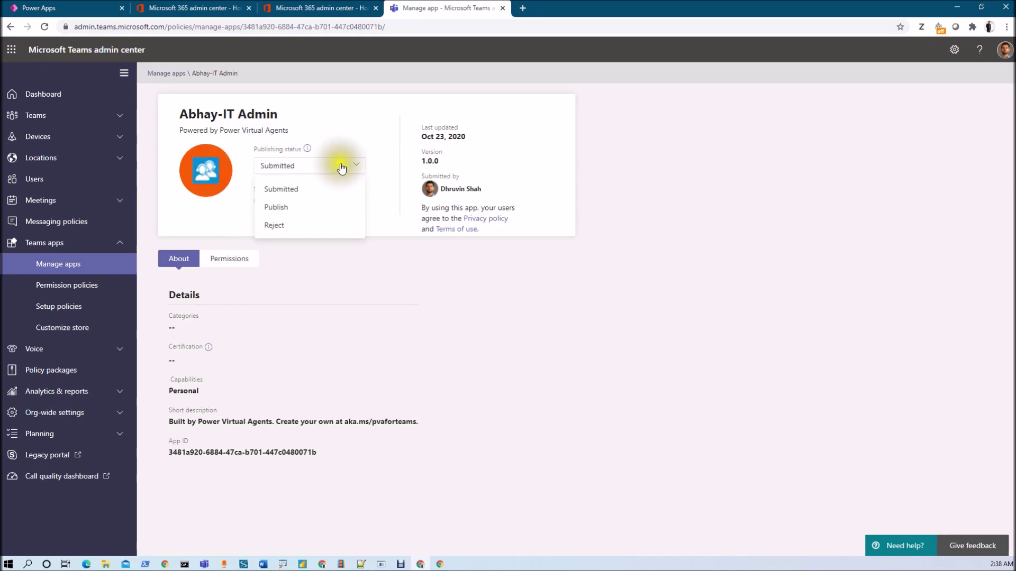
left_click(302, 214)
left_click(544, 343)
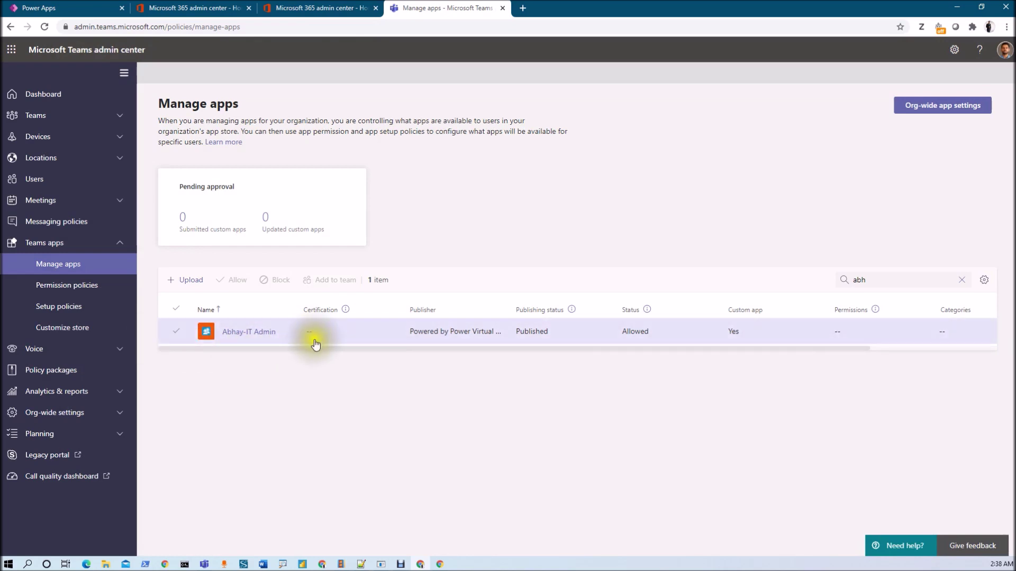
Return to the Teams desktop app and reopen the Abhay-IT Admin bot's sharing options to check its approval status
left_click(205, 565)
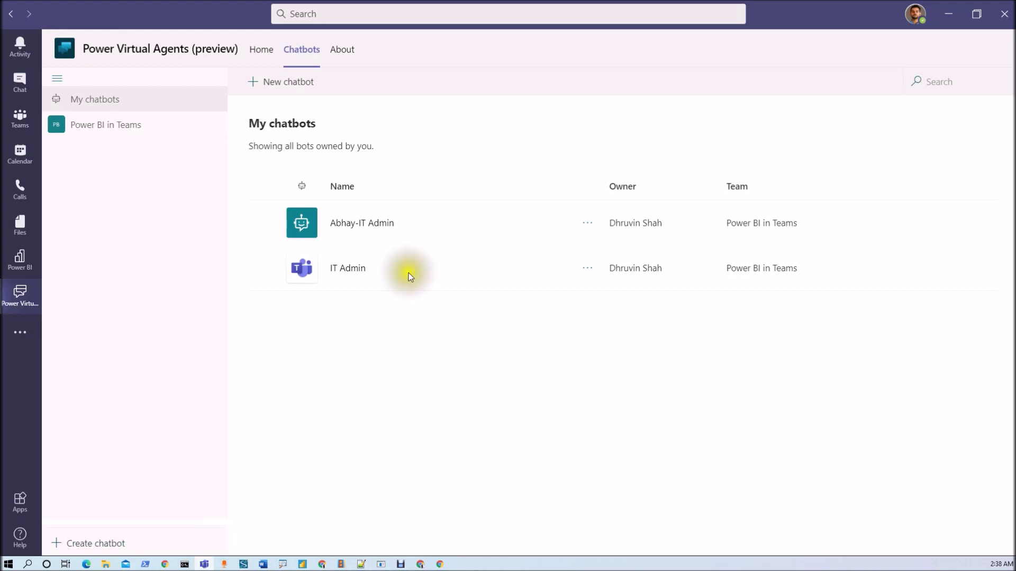
left_click(380, 227)
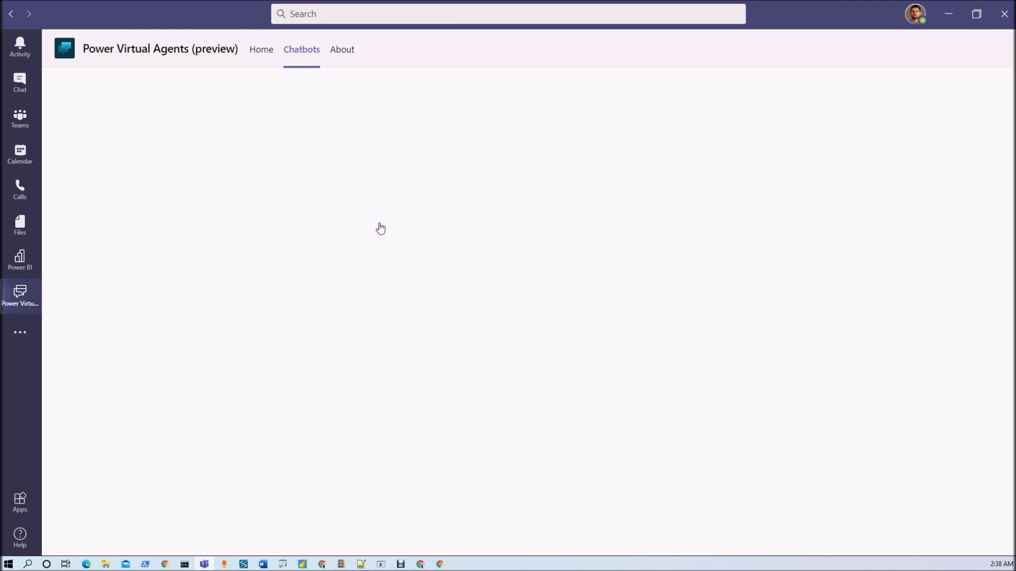
left_click(857, 388)
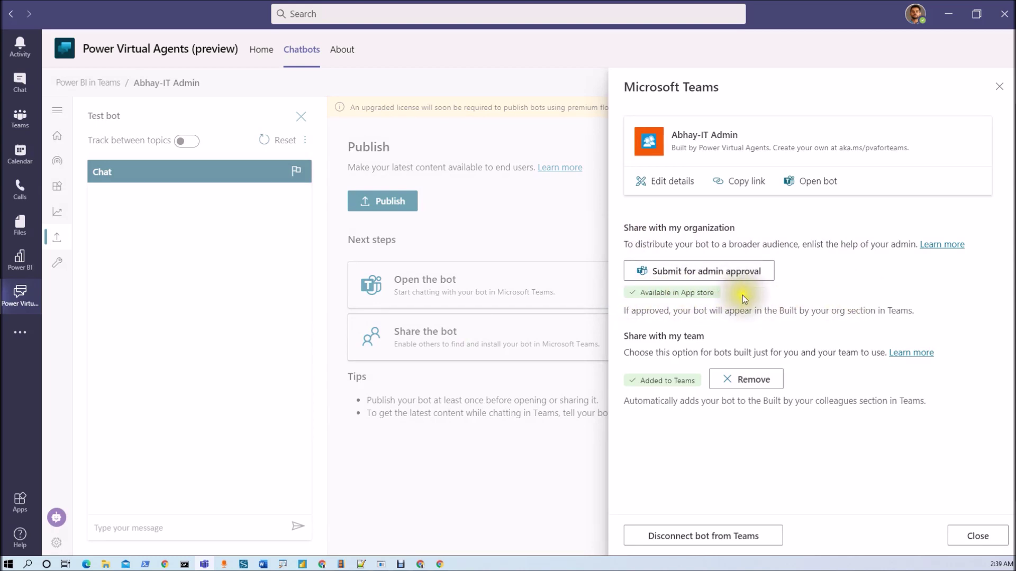
Open the full Teams app store and view the apps built for the organization
left_click(21, 339)
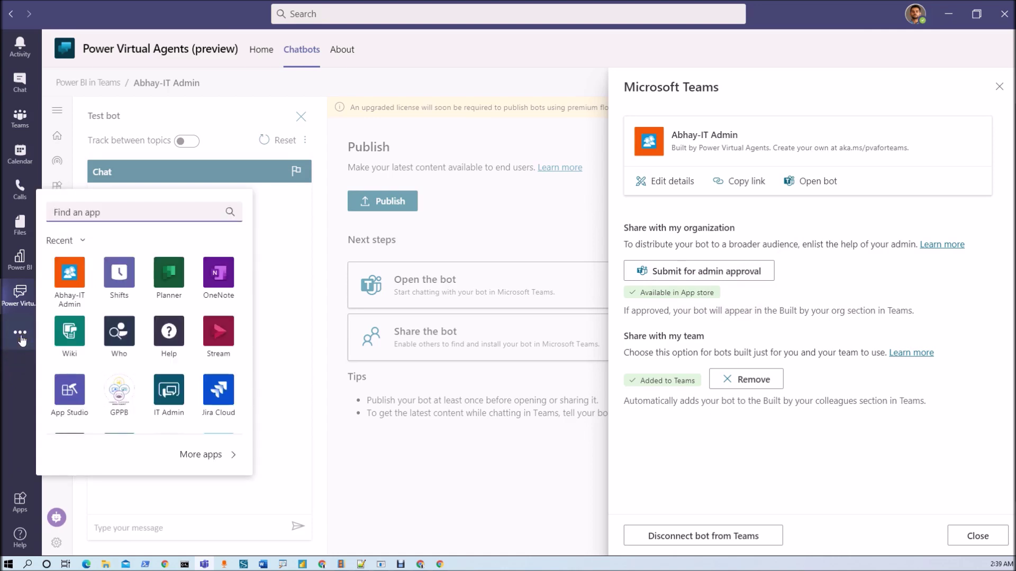
left_click(212, 456)
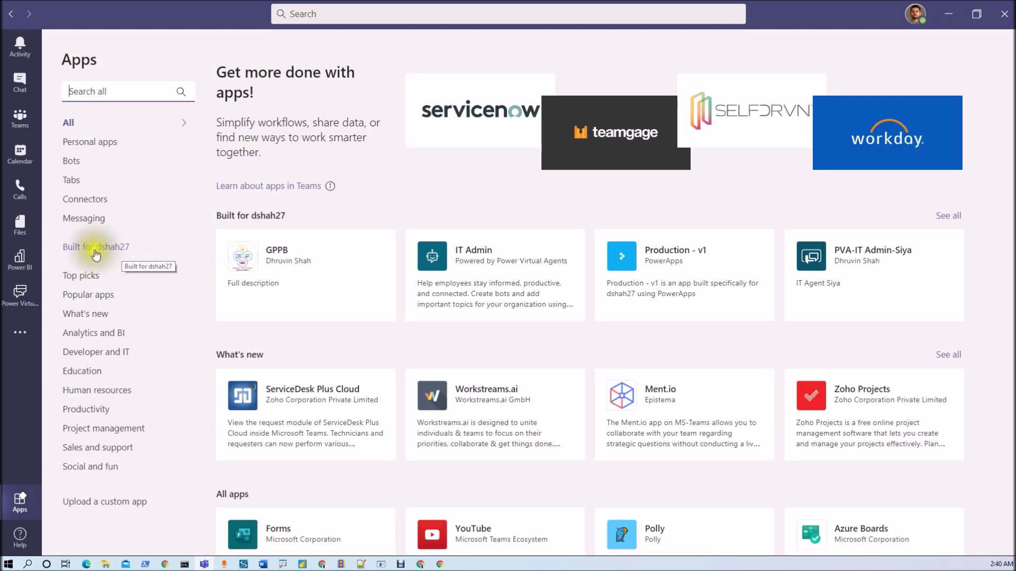
left_click(127, 254)
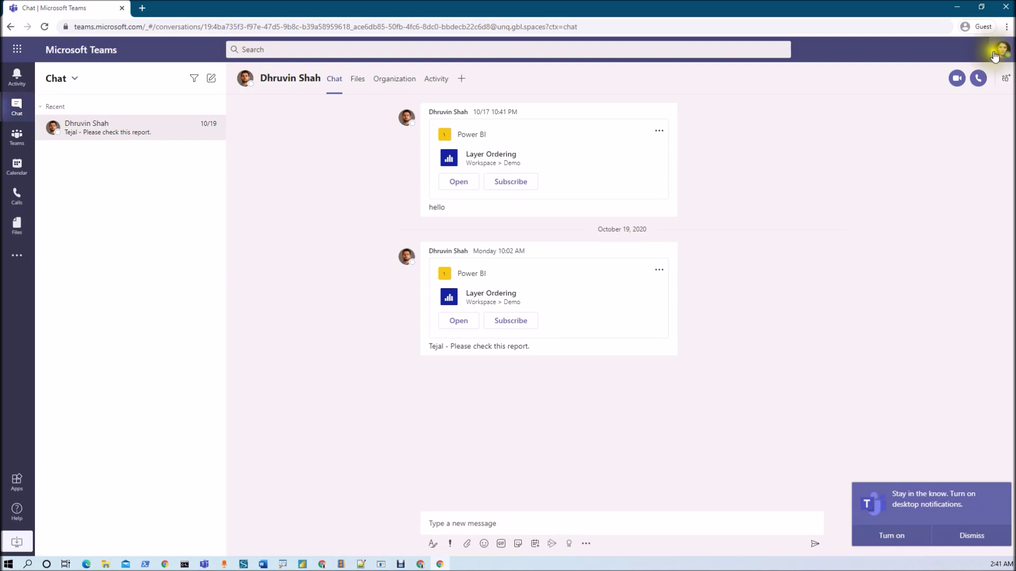
In the second user's Teams web session, check the signed-in account, search the apps for "abh" and add Abhay-IT Admin
left_click(994, 53)
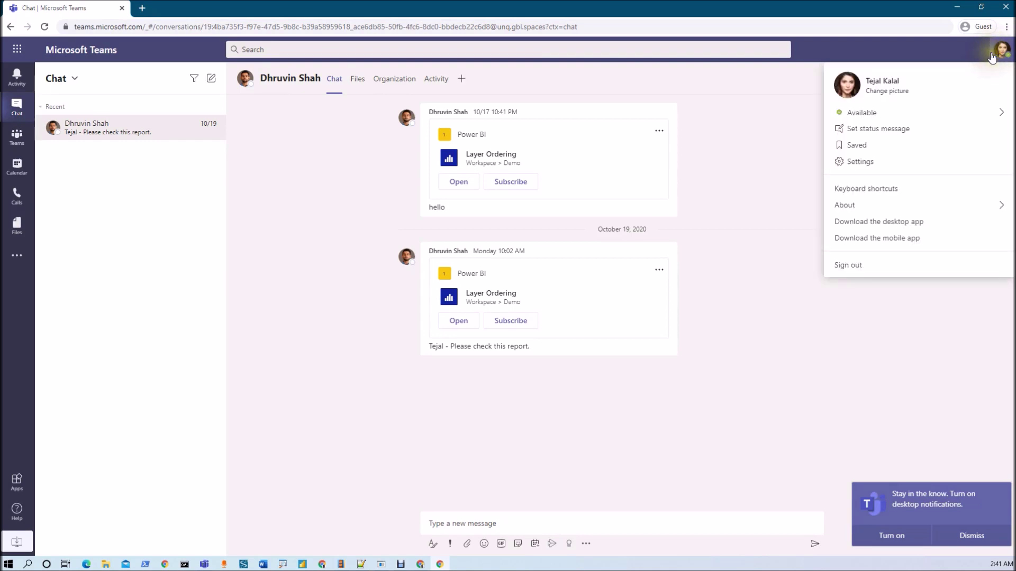
left_click(887, 93)
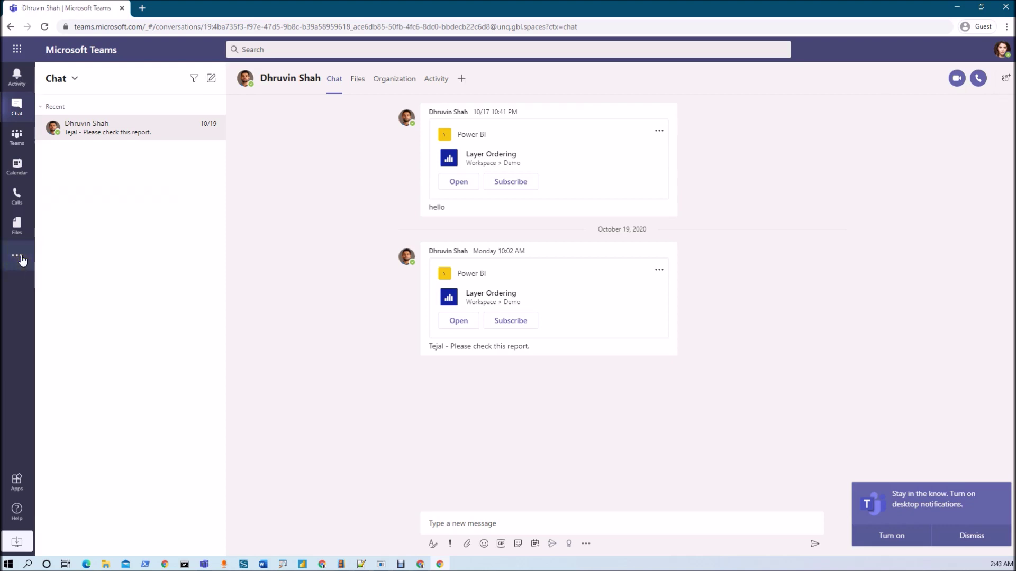
left_click(21, 258)
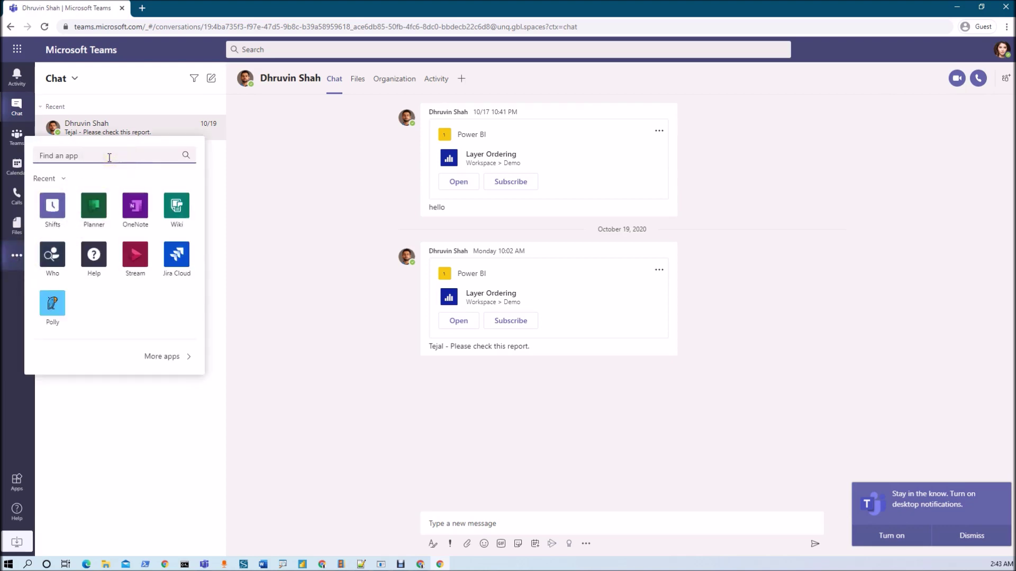
type("abha")
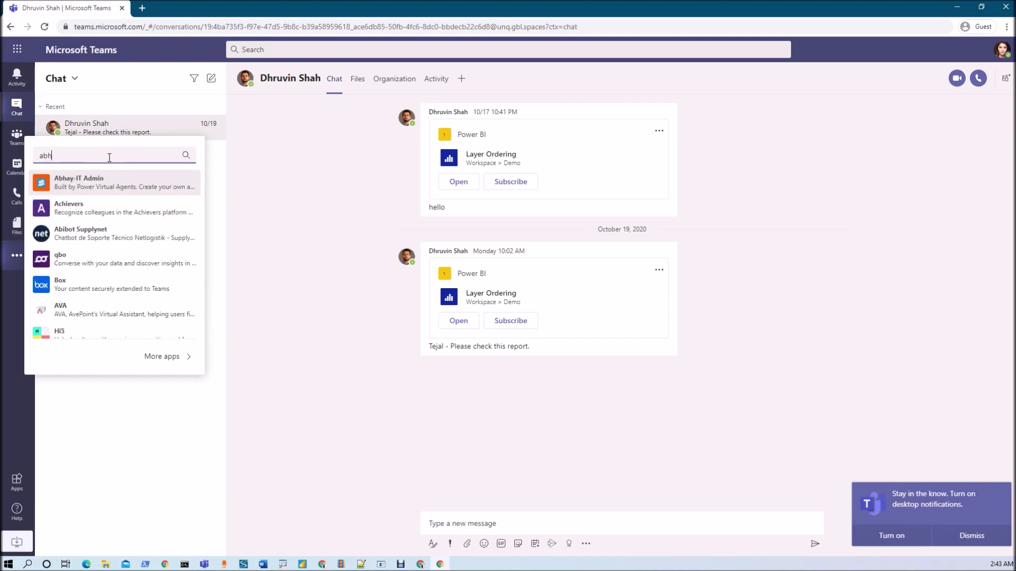
left_click(97, 182)
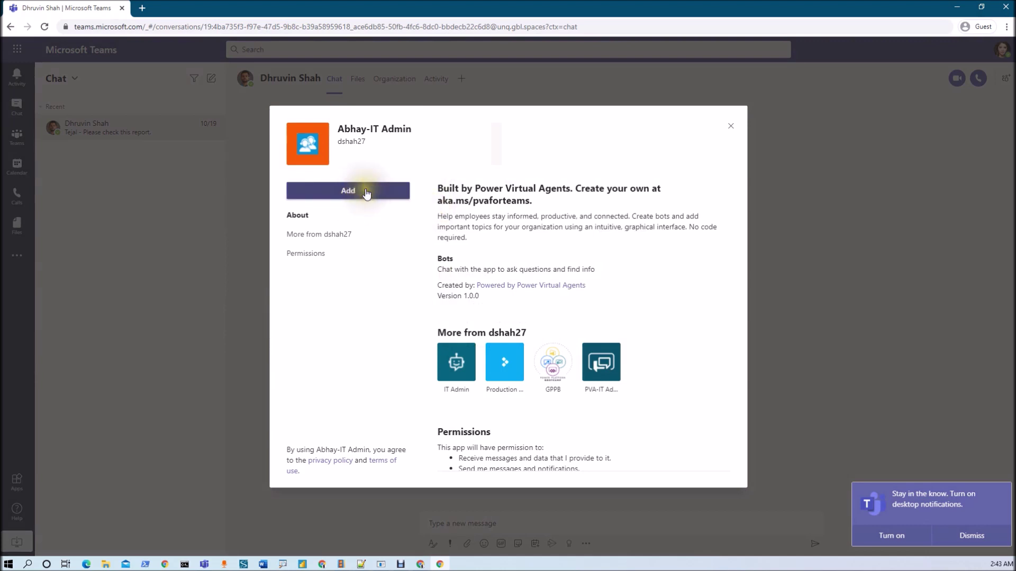
left_click(367, 193)
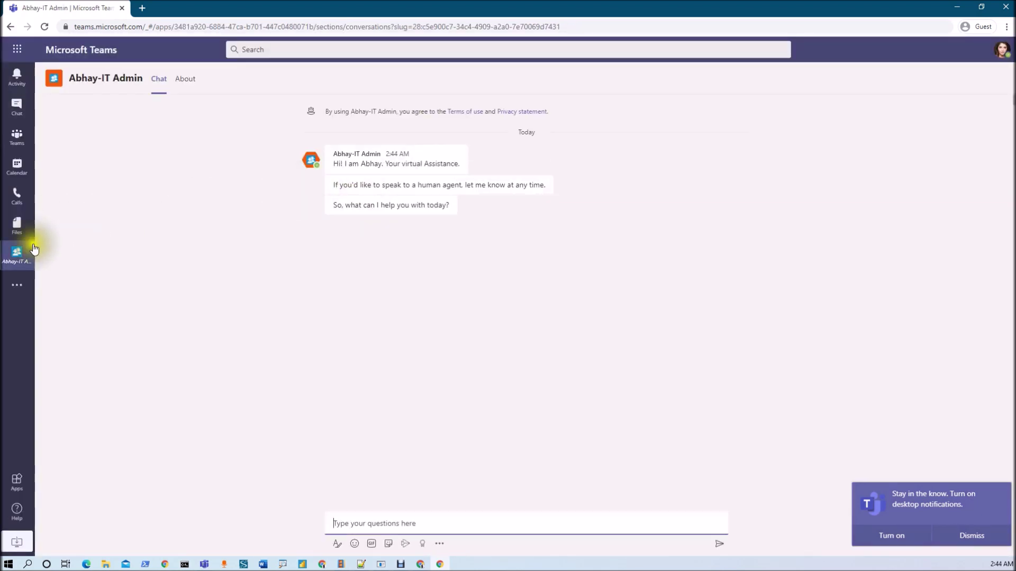
Open the app store in the second user's session and view the category of apps built for the organization
mouse_move(110, 92)
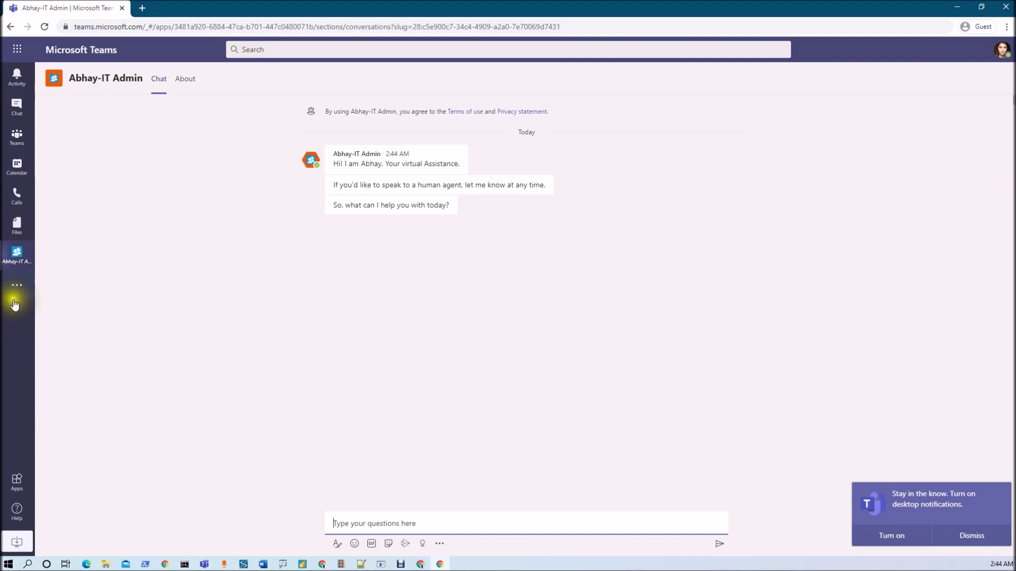
left_click(18, 291)
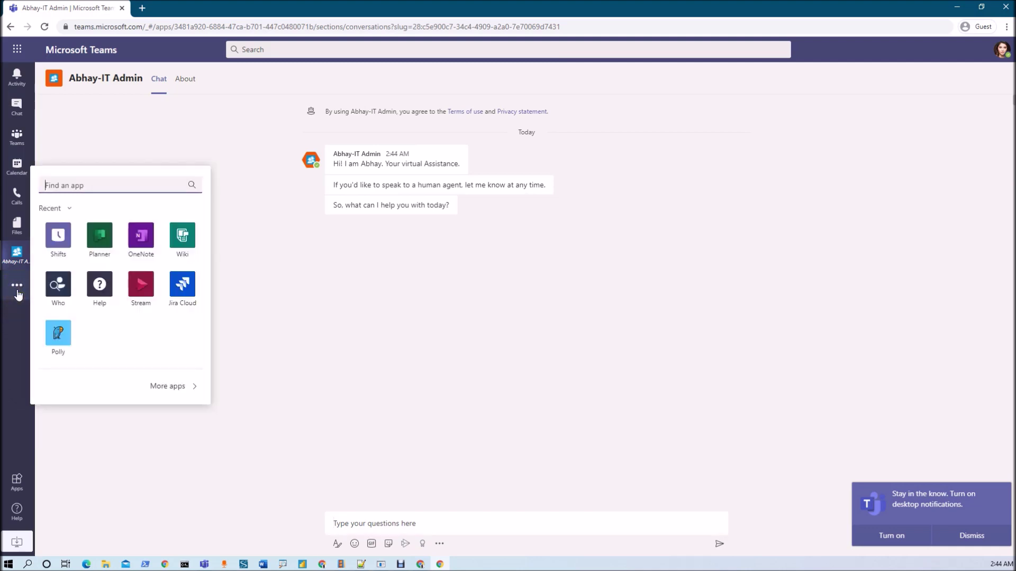
left_click(169, 387)
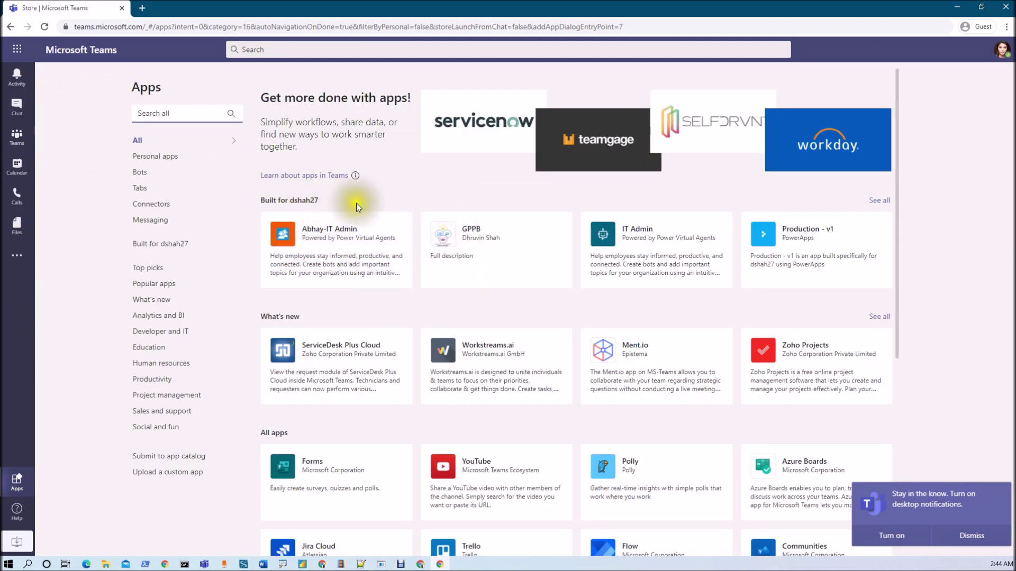
left_click(163, 244)
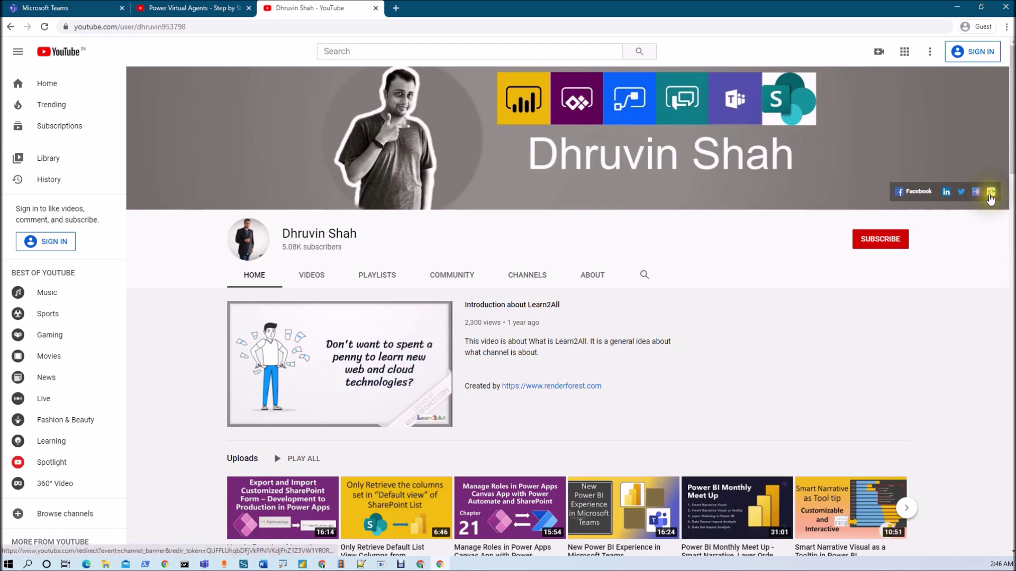
View the group sign-up form and the Power Platform Show podcast linked from the YouTube channel banner, and return to the channel
left_click(990, 191)
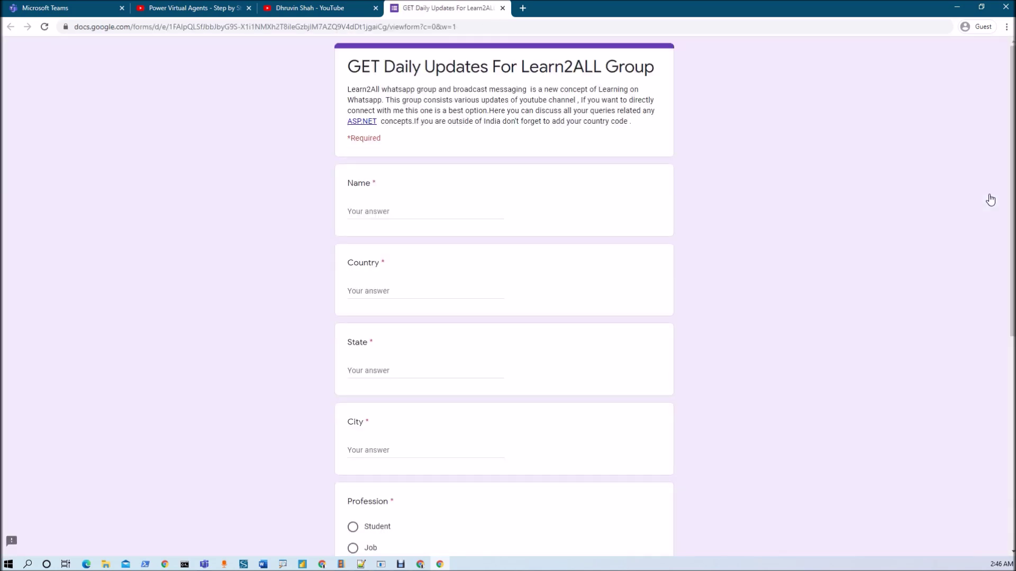
key("ctrl+shift+Tab")
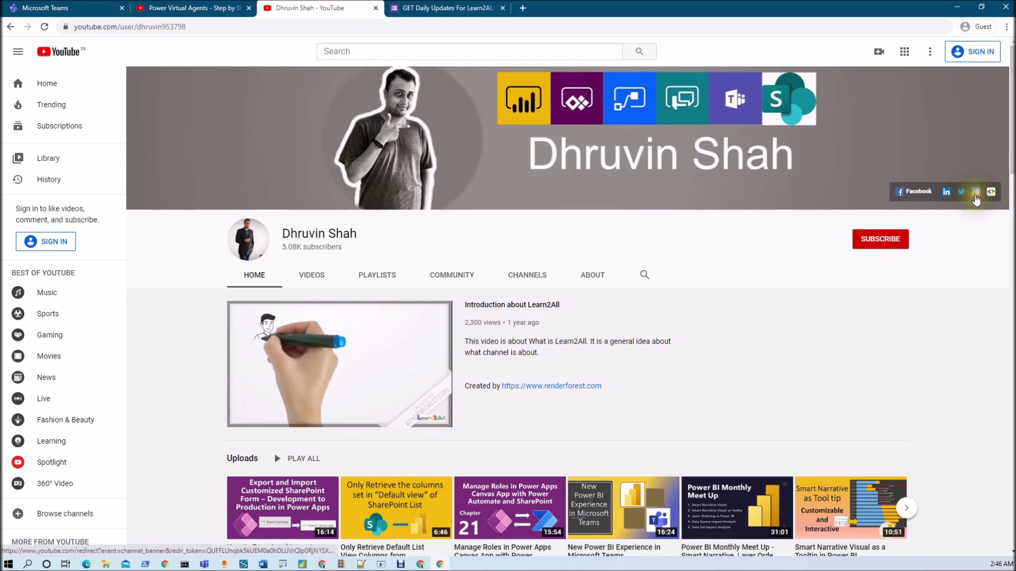
left_click(975, 192)
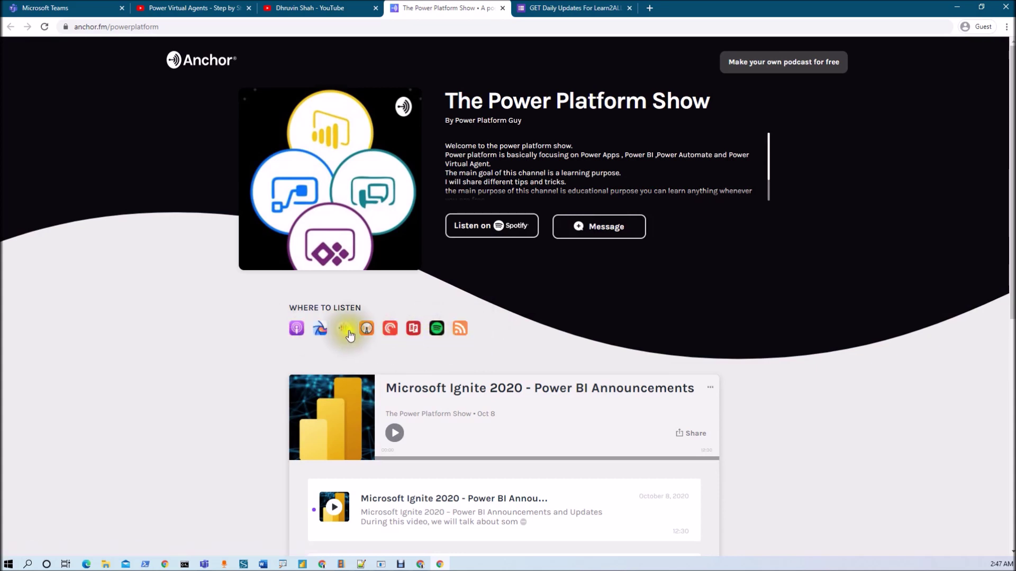
left_click(317, 8)
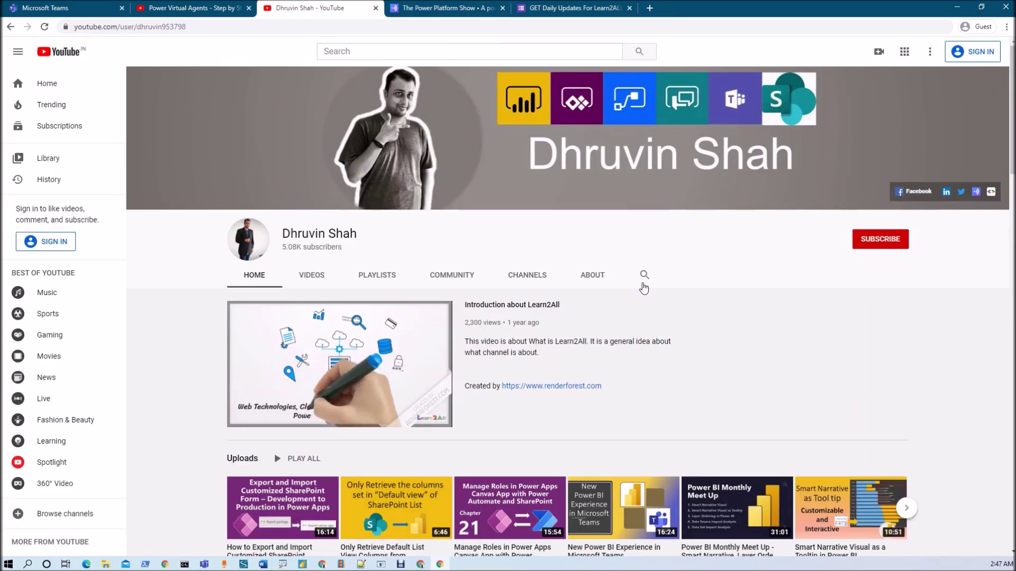